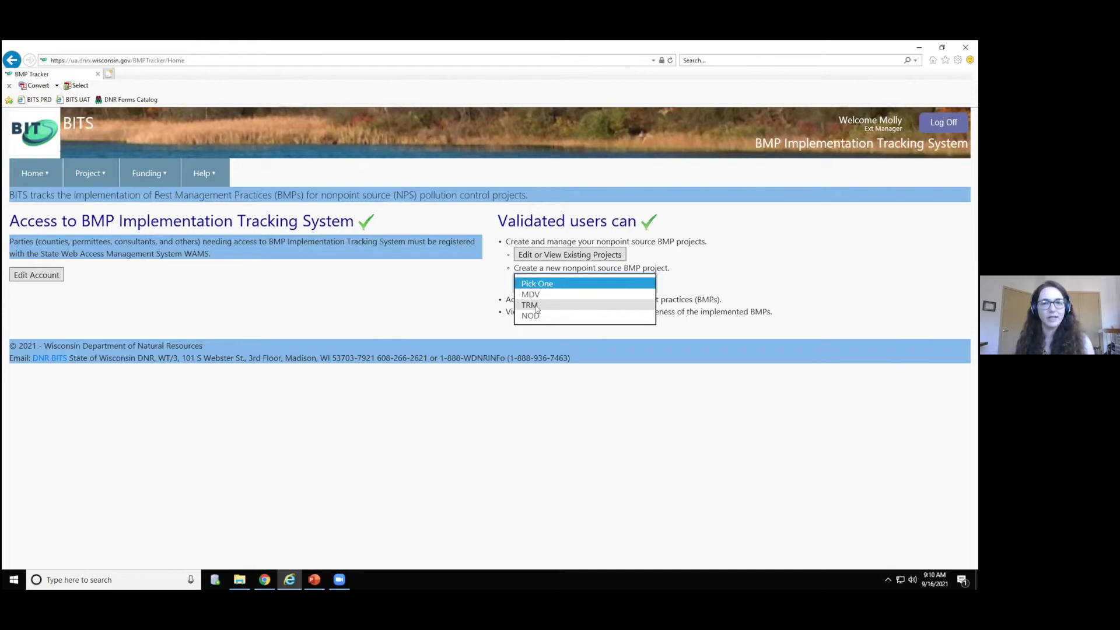
# - Start a TRM project named Sand County TRM 2020 with start date 01/01/2020
pyautogui.click(535, 305)
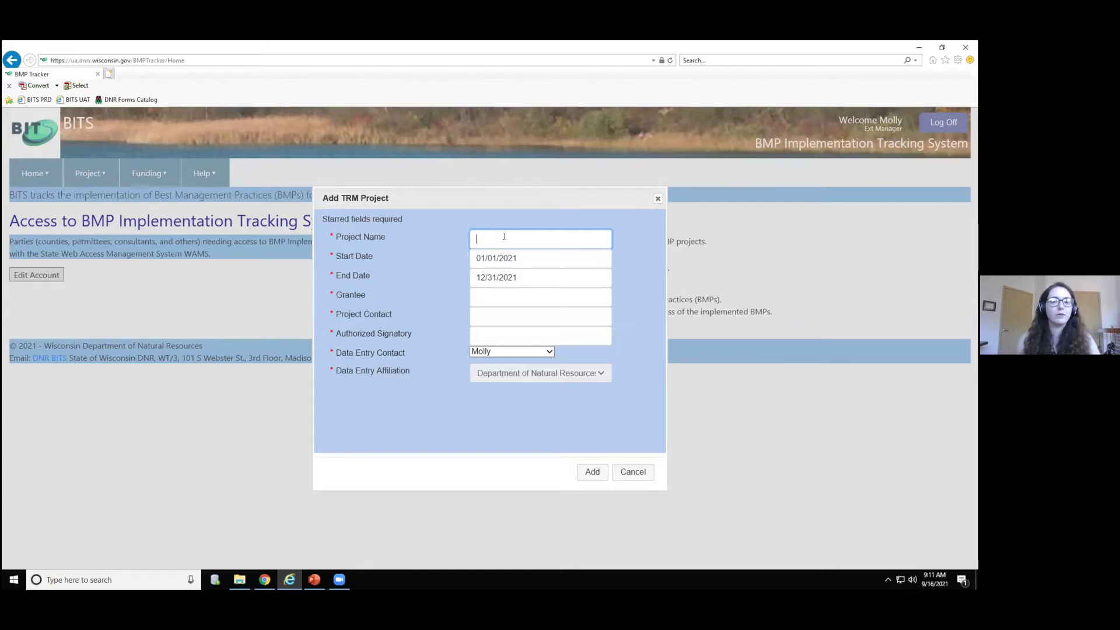
pyautogui.write('Sand')
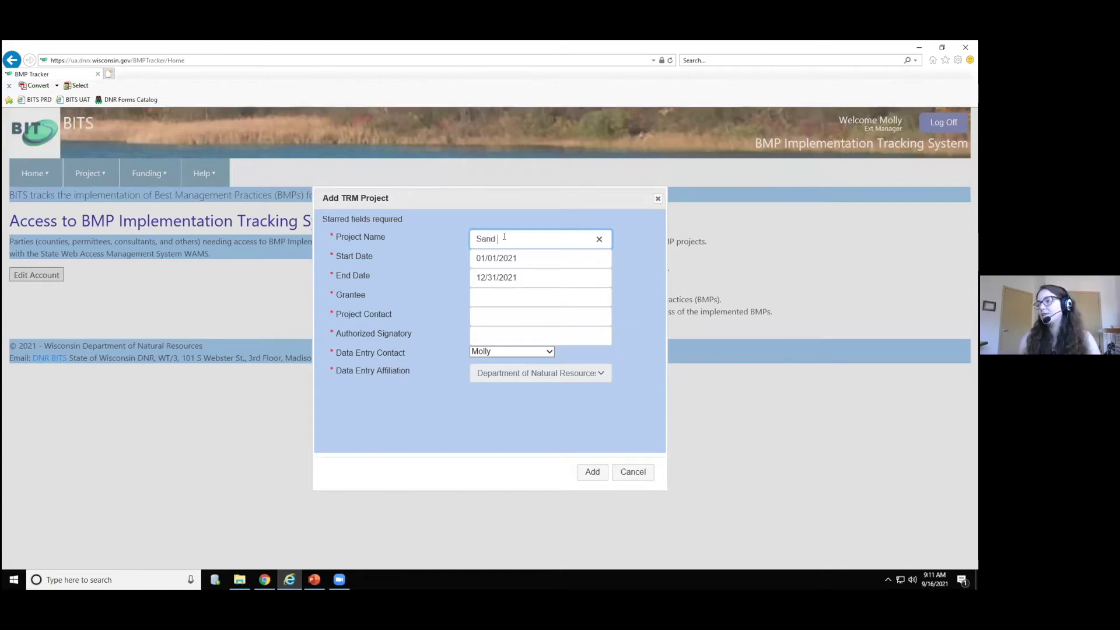
pyautogui.write(' County TRM 2020')
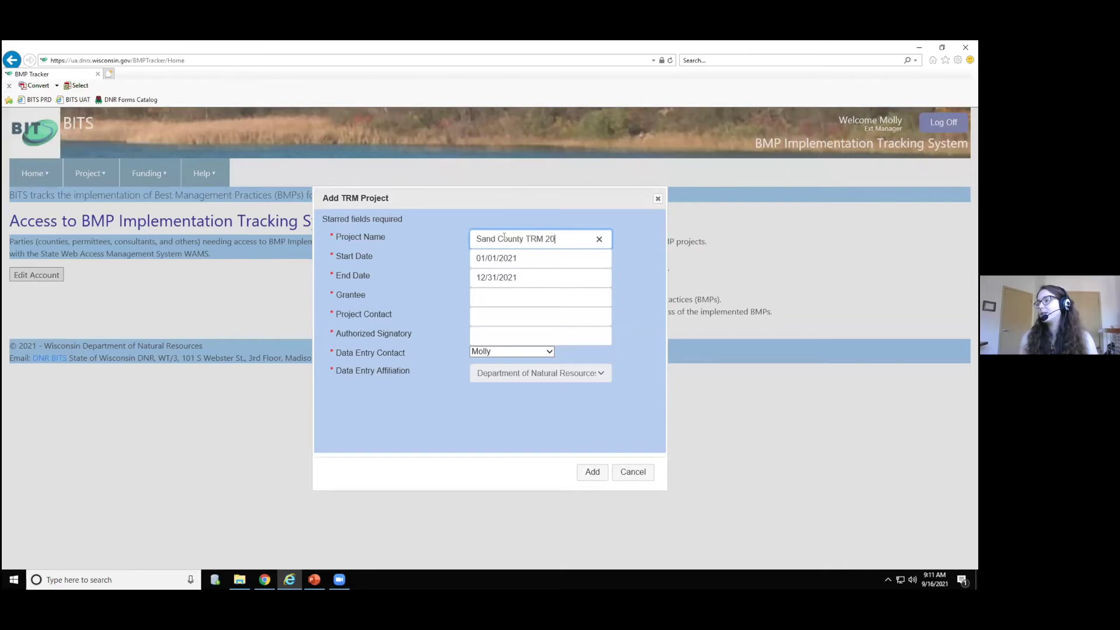
pyautogui.click(520, 258)
pyautogui.press('BackSpace')
pyautogui.write('0')
pyautogui.click(519, 277)
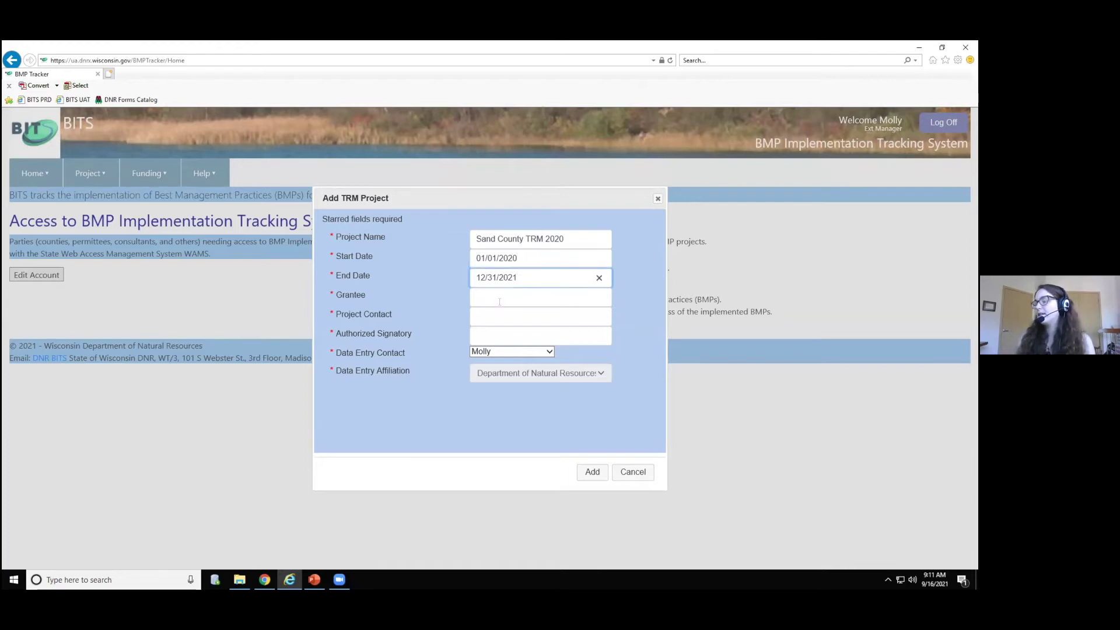
# - Enter Sand County Land & Water Conservation Dept. as the grantee
pyautogui.click(499, 299)
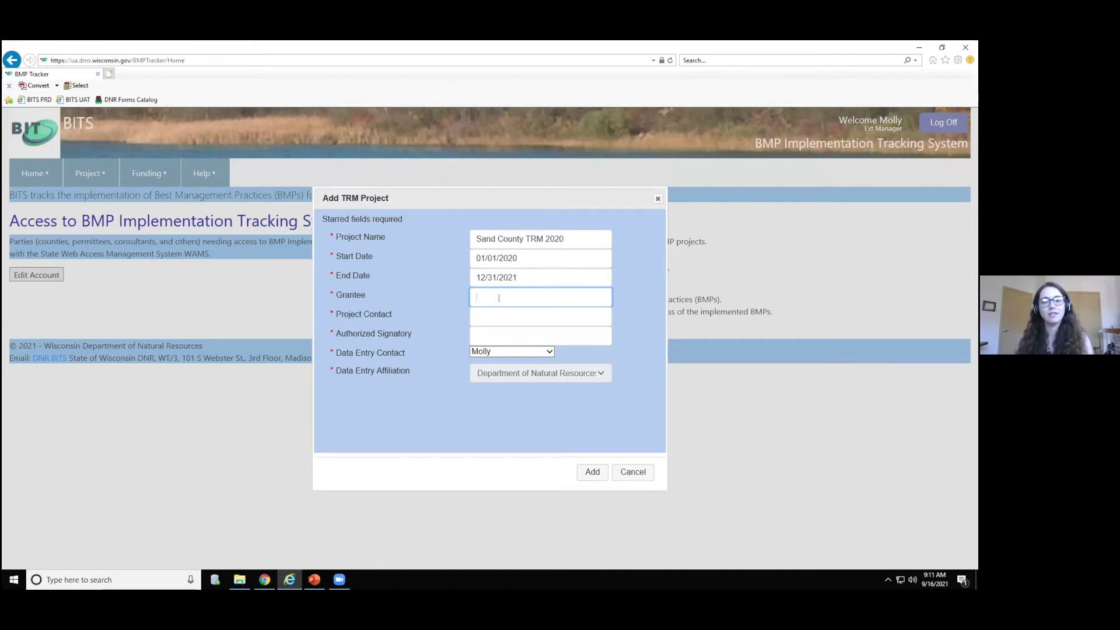
pyautogui.write('Sand Cou')
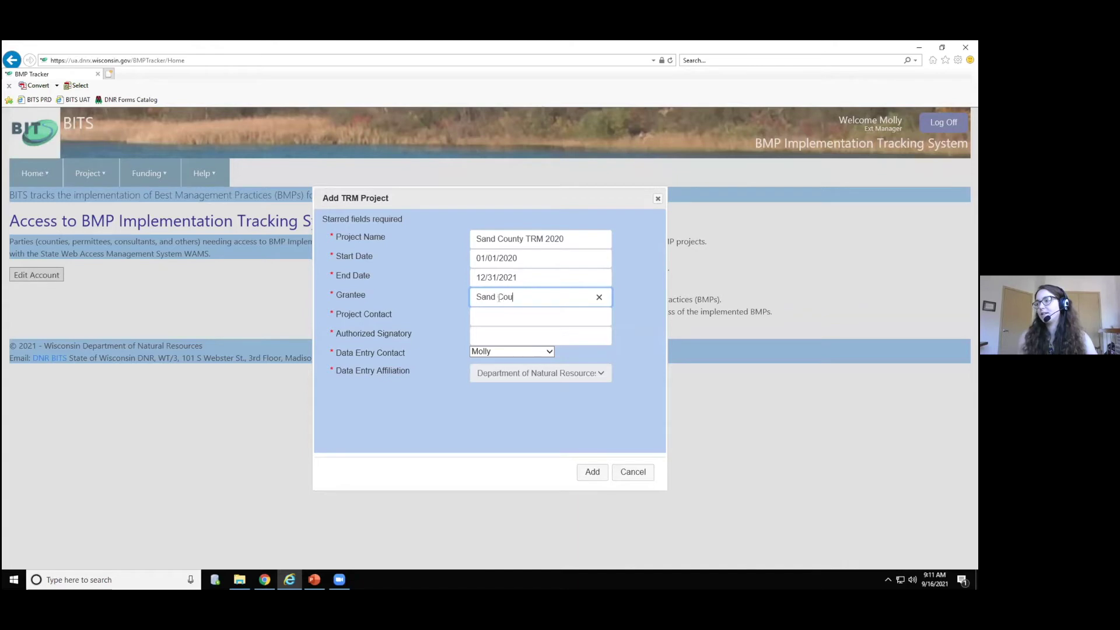
pyautogui.write('nty Land &')
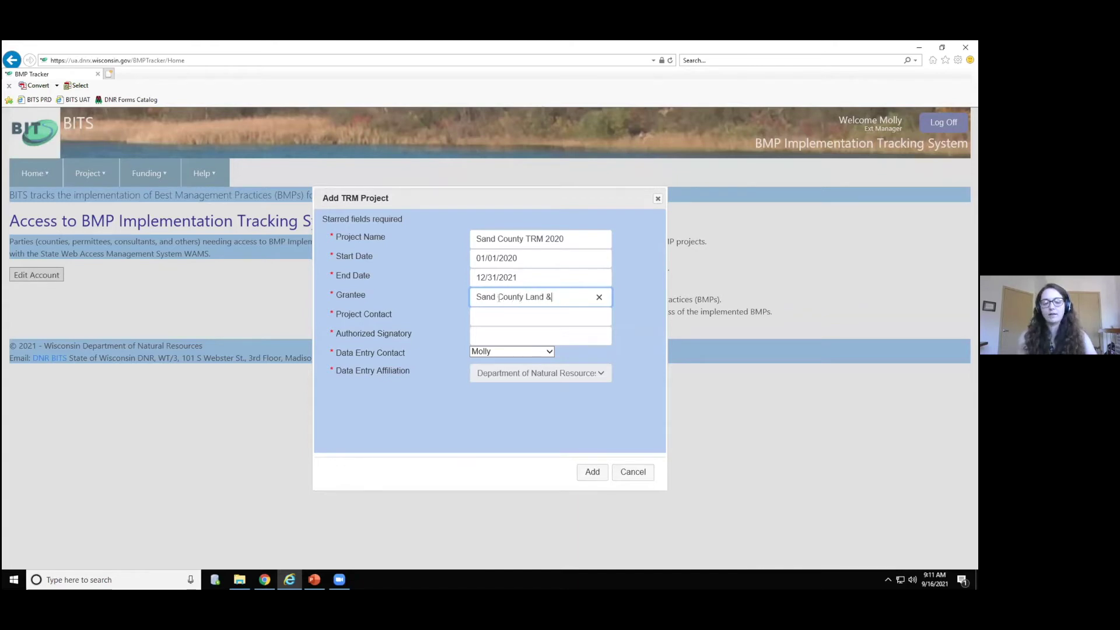
pyautogui.write(' Water Conserva')
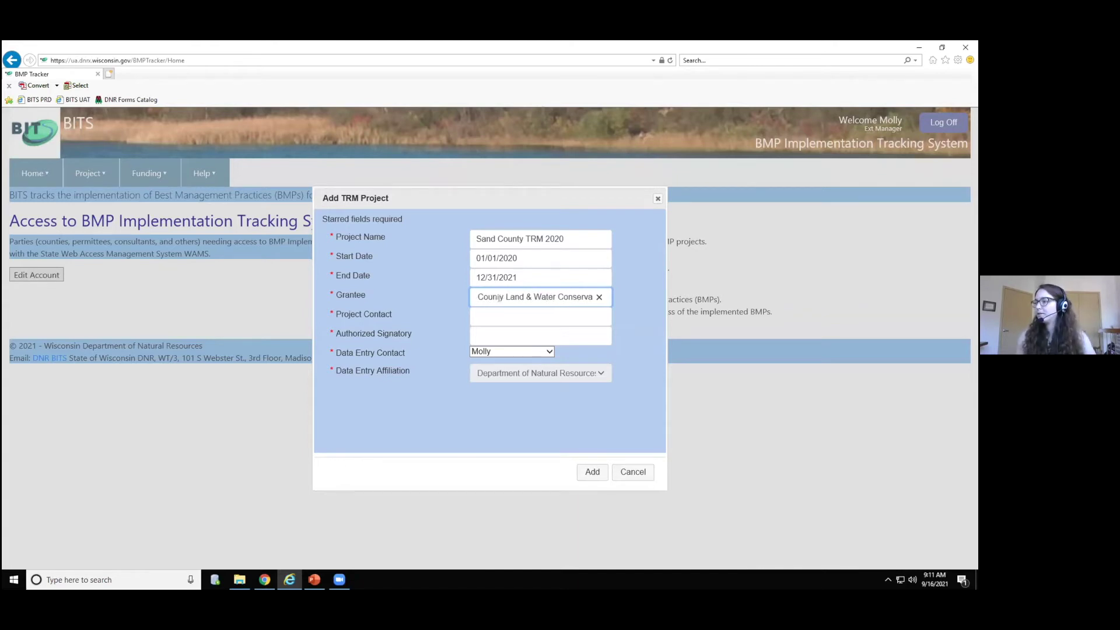
pyautogui.write('tion Dept.')
pyautogui.press('Tab')
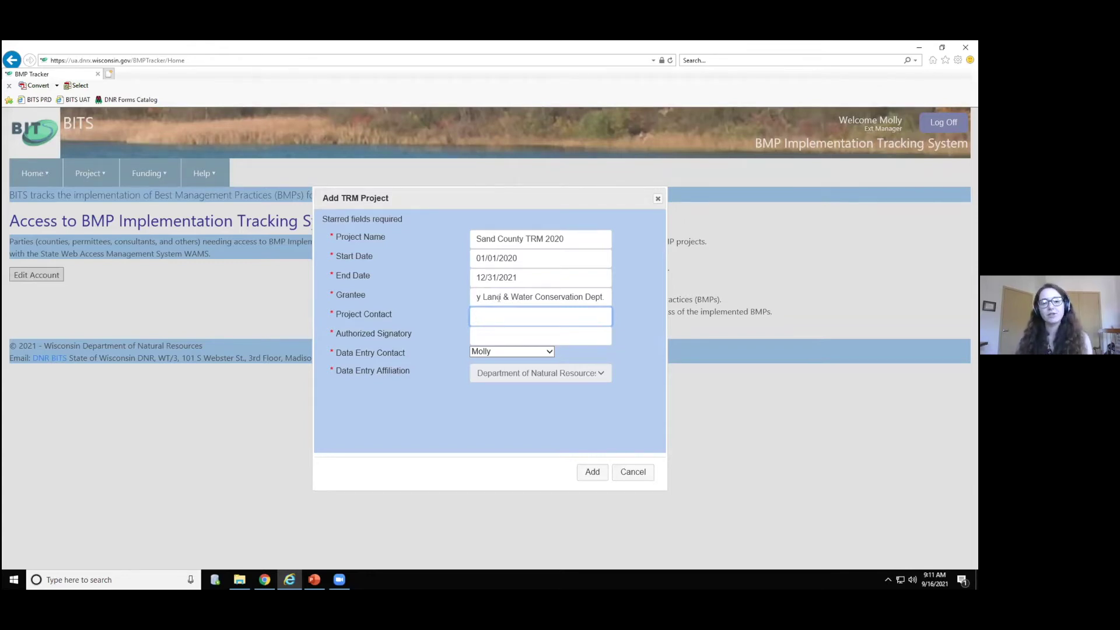
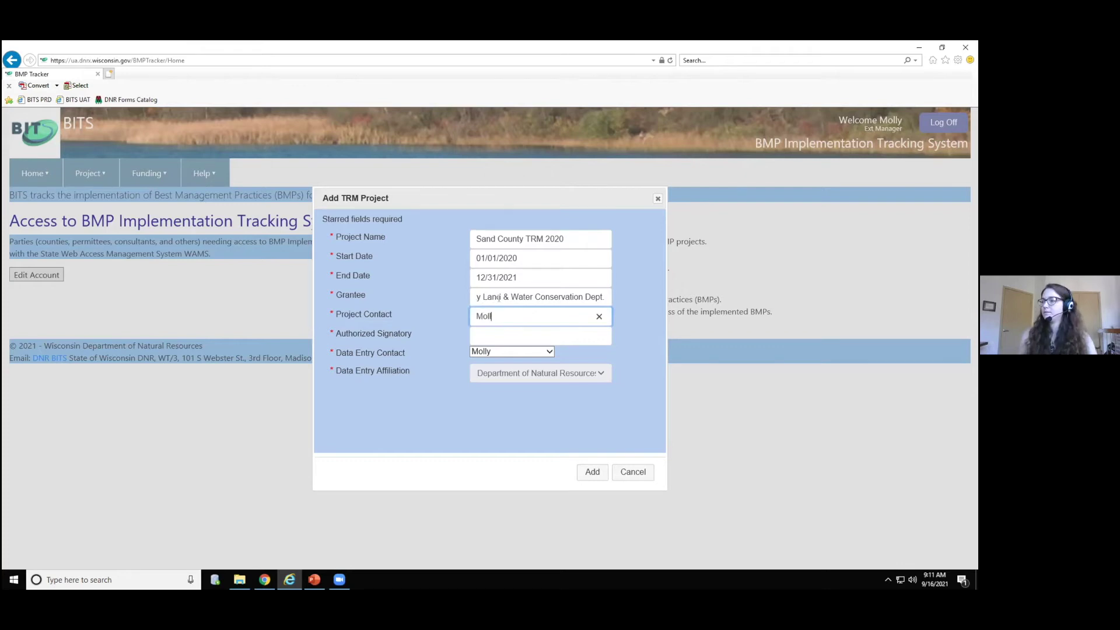
# - Enter the project contact and authorized signatory names, then add the TRM project
pyautogui.press('Tab')
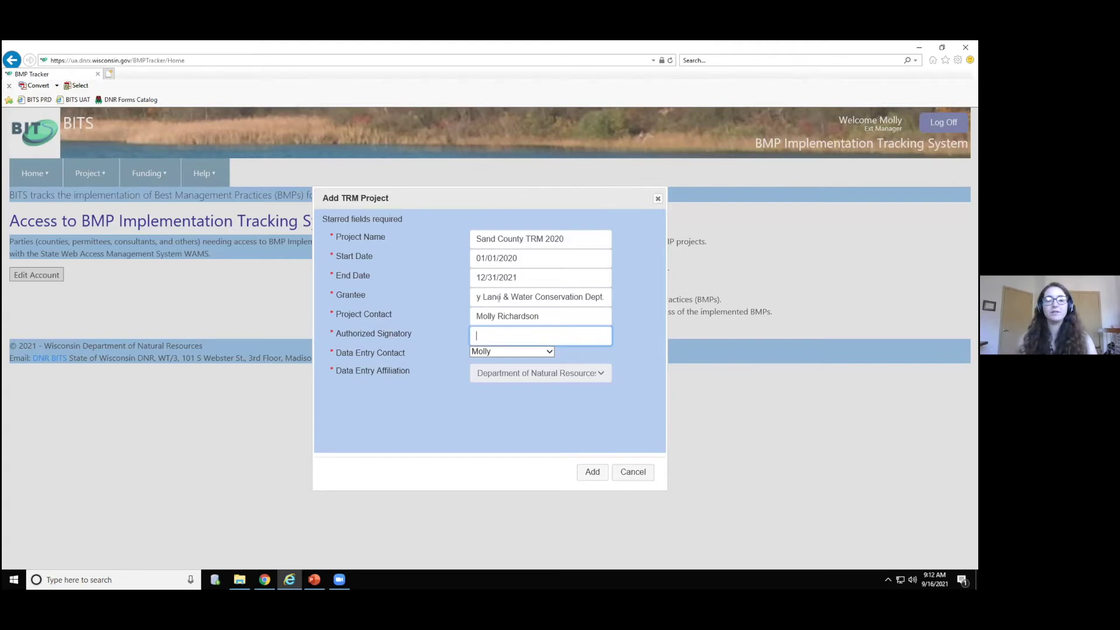
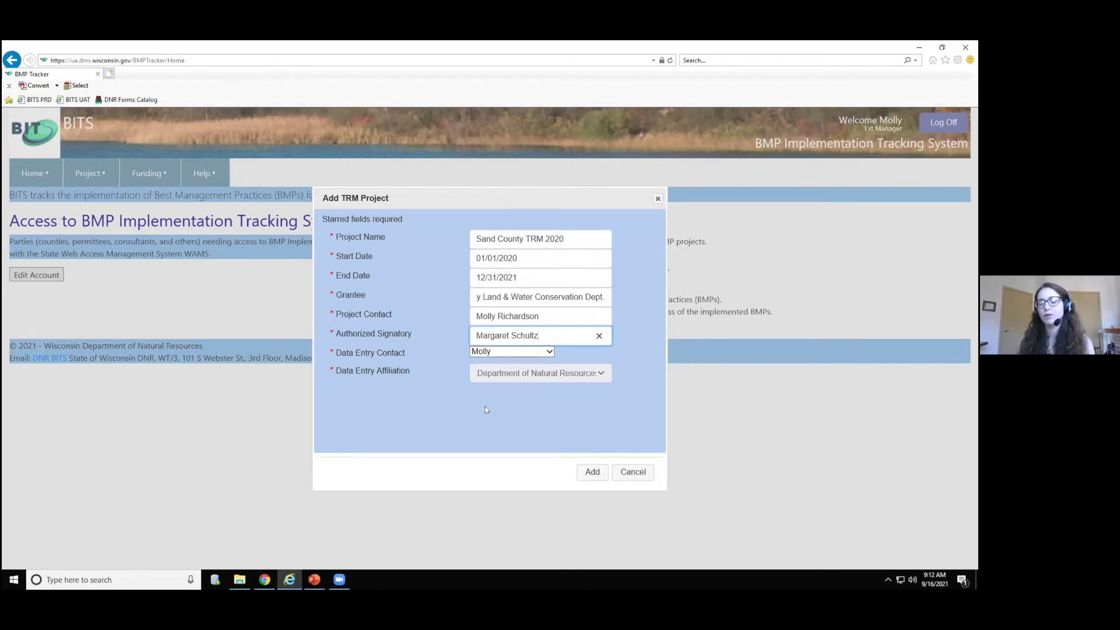
pyautogui.click(591, 473)
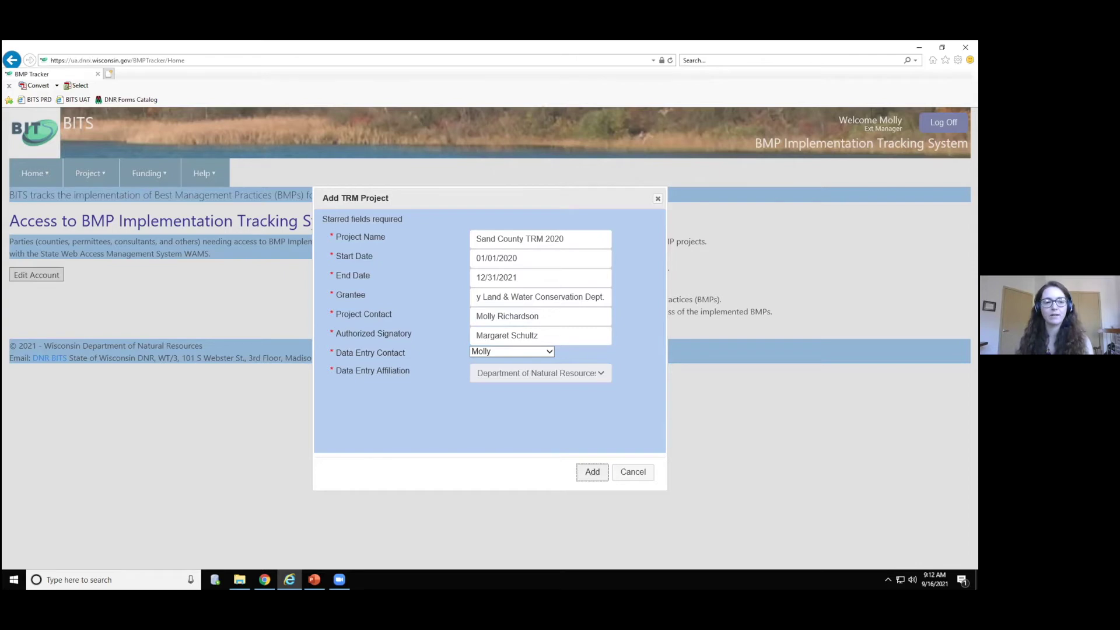
pyautogui.hotkey('alt', 'Tab')
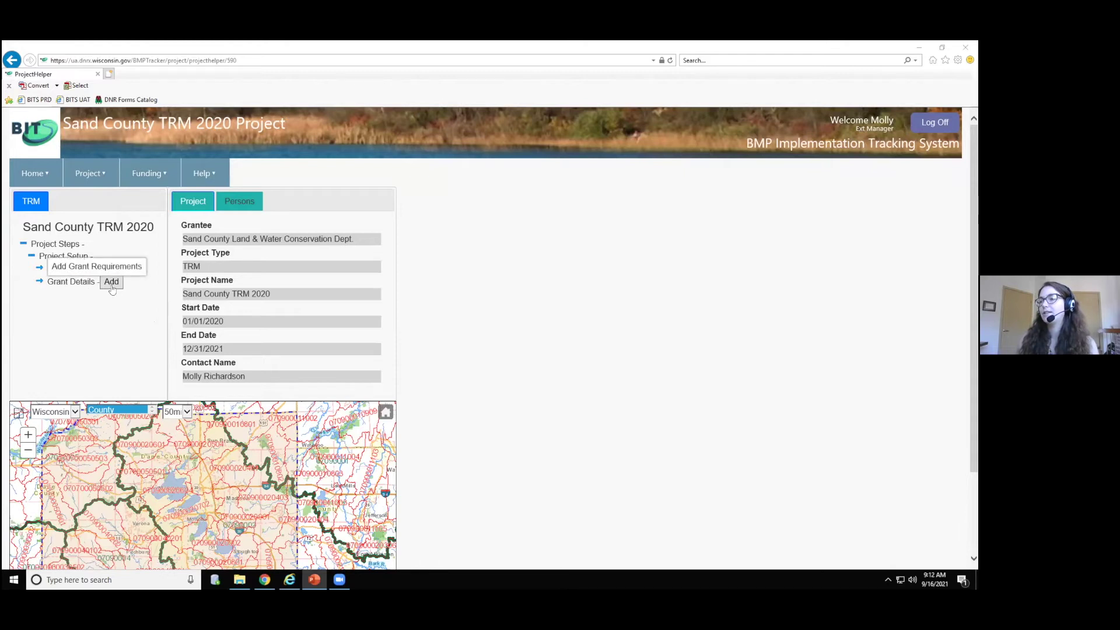
# - Add grant details with grant type Small-Scale Non-TMDL and grant number 2020-01A
pyautogui.click(111, 286)
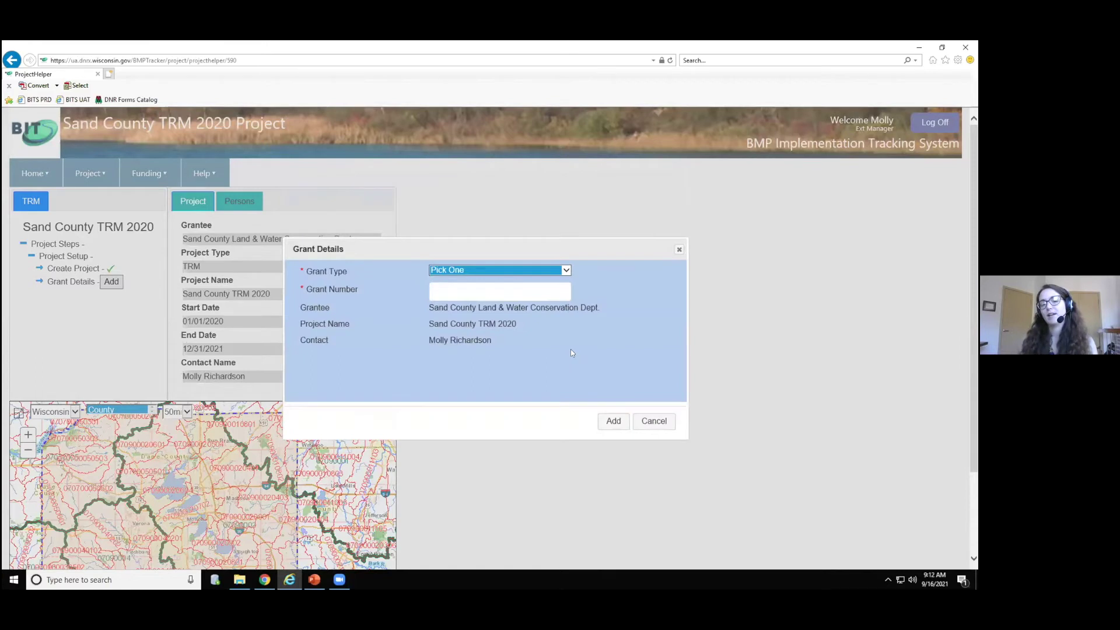
pyautogui.click(566, 270)
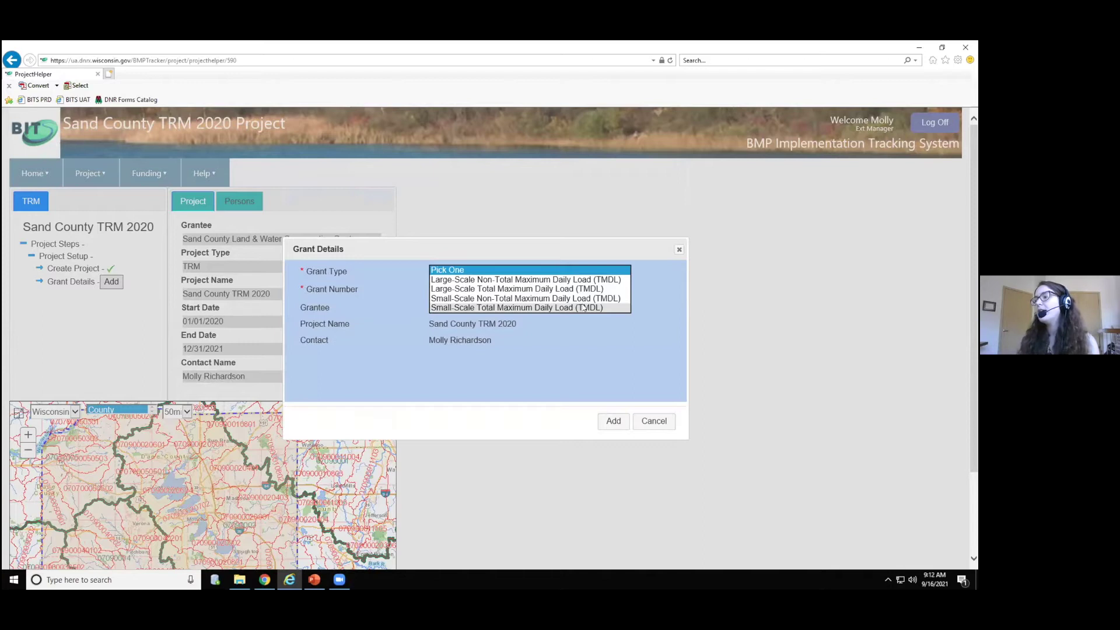
pyautogui.click(617, 299)
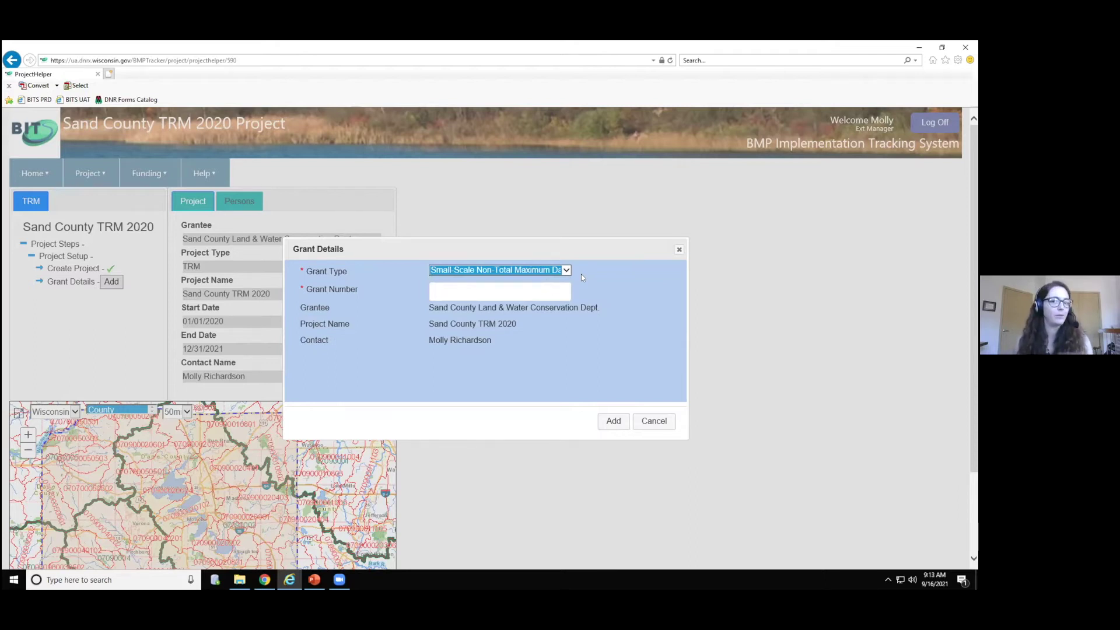
pyautogui.click(516, 283)
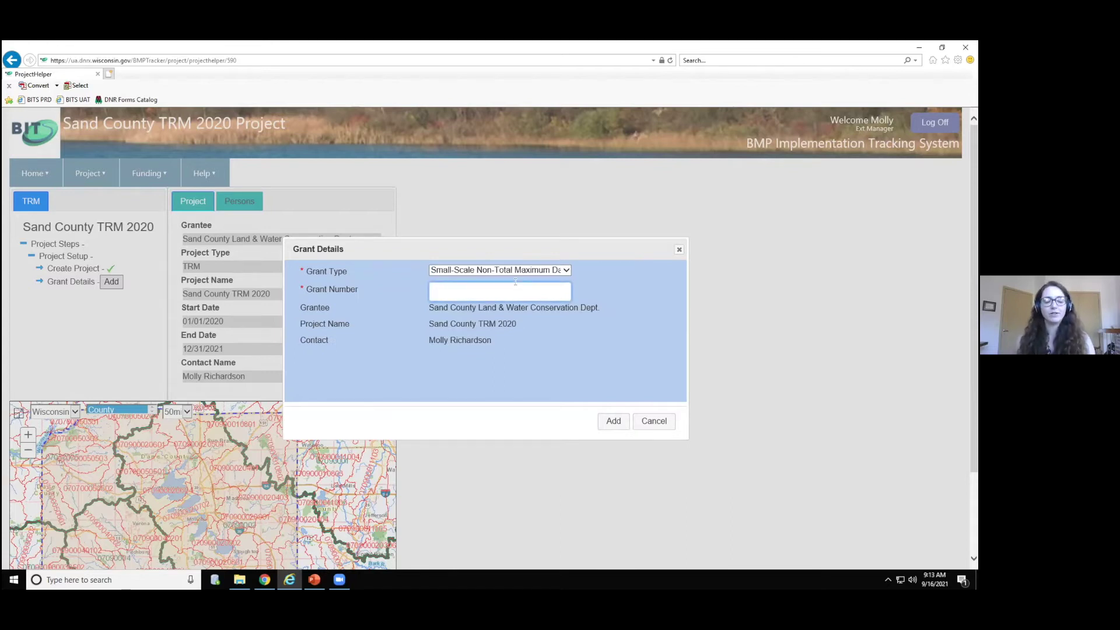
pyautogui.write('2020-01A')
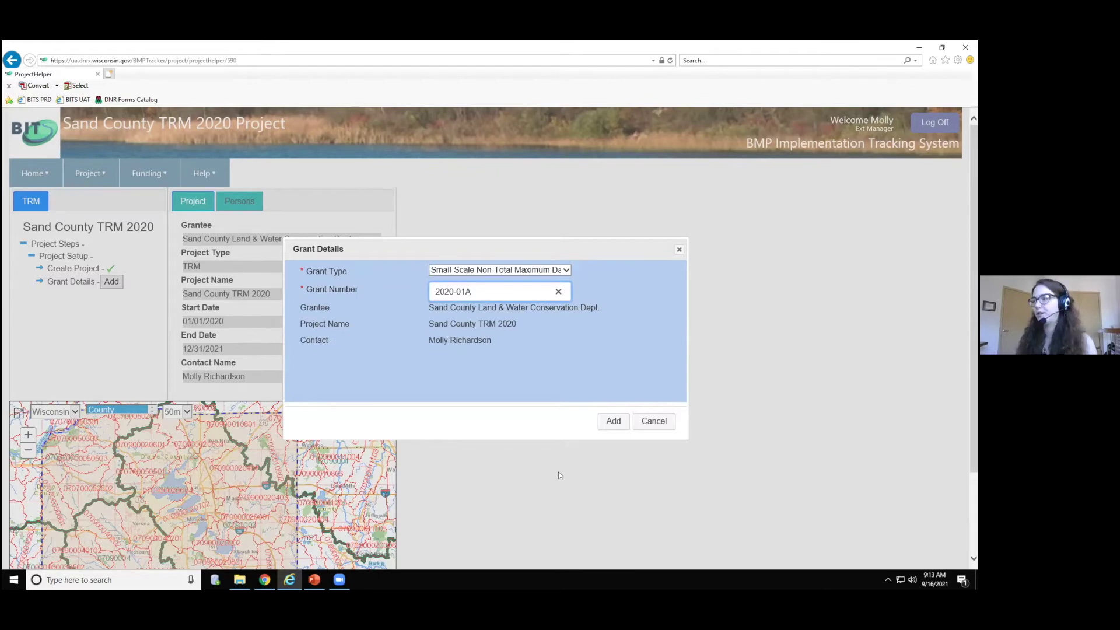
pyautogui.click(608, 426)
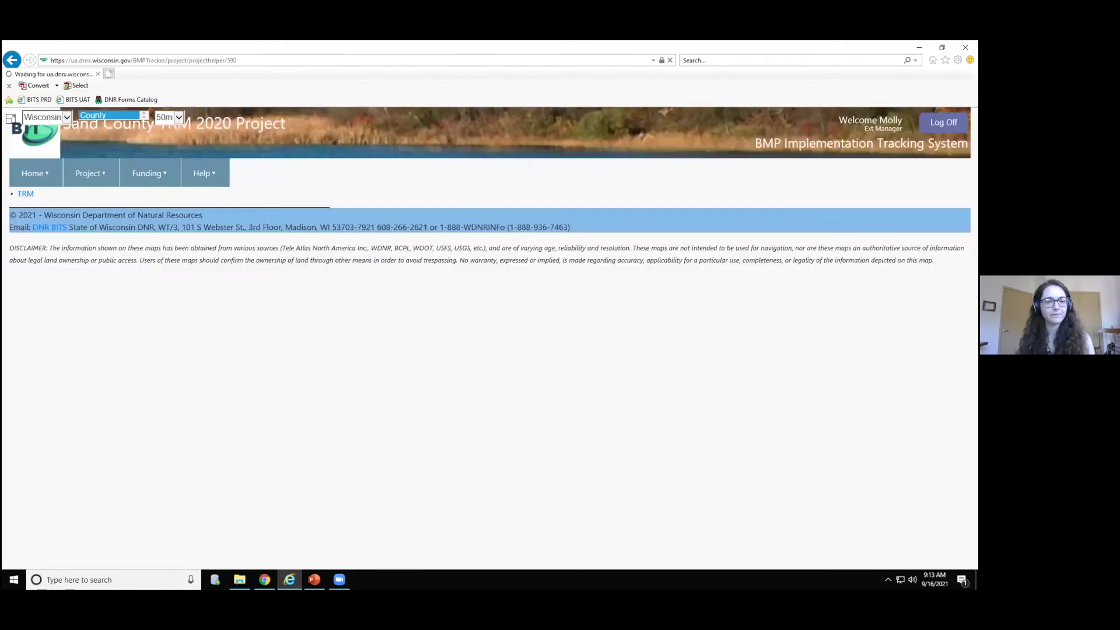
pyautogui.click(314, 579)
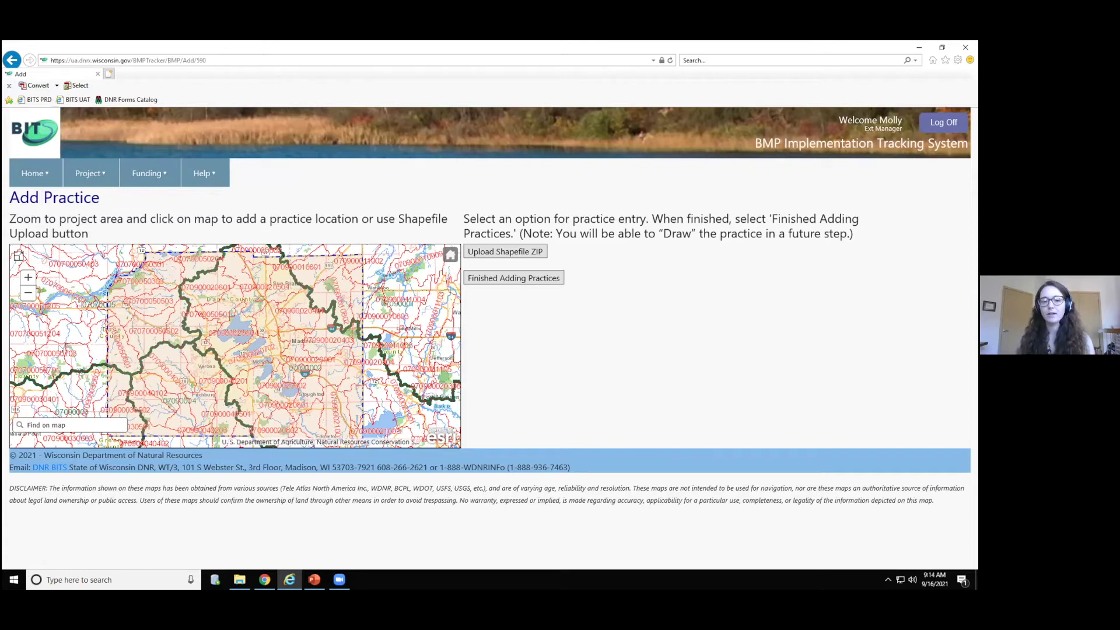
# - Zoom in near Sun Prairie and mark the practice location at -89.167, 43.166
pyautogui.hotkey('alt', 'Tab')
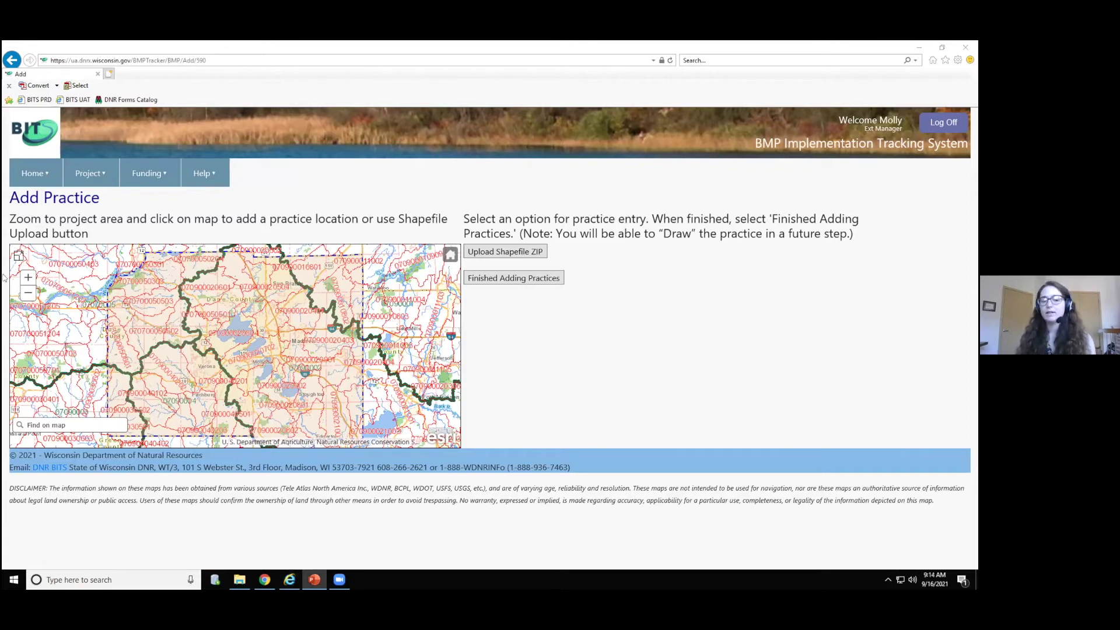
pyautogui.doubleClick(318, 308)
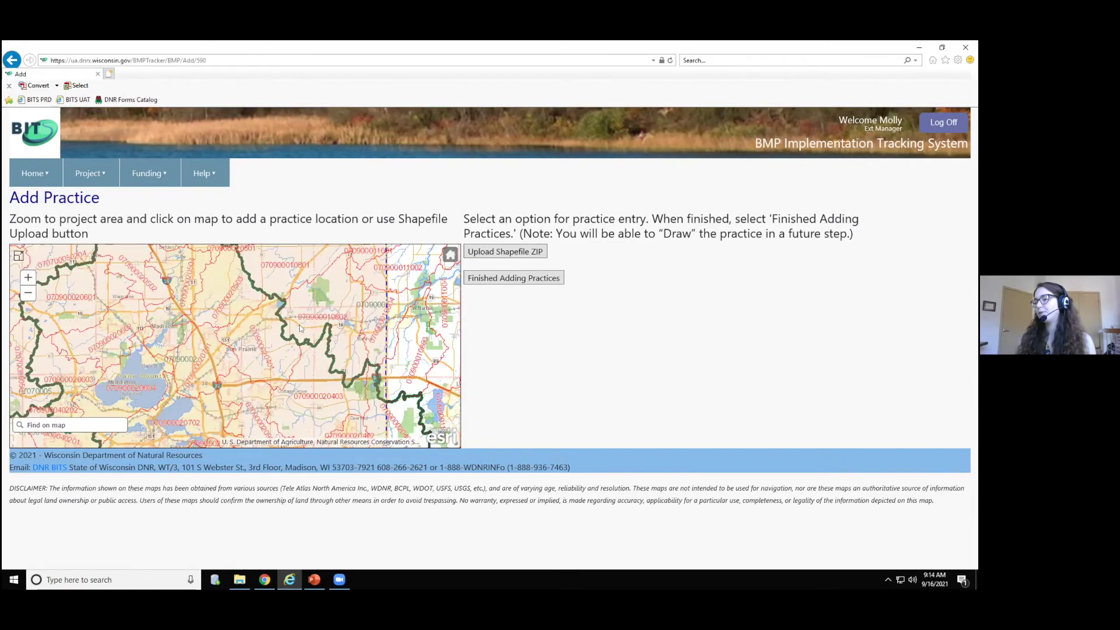
pyautogui.doubleClick(296, 323)
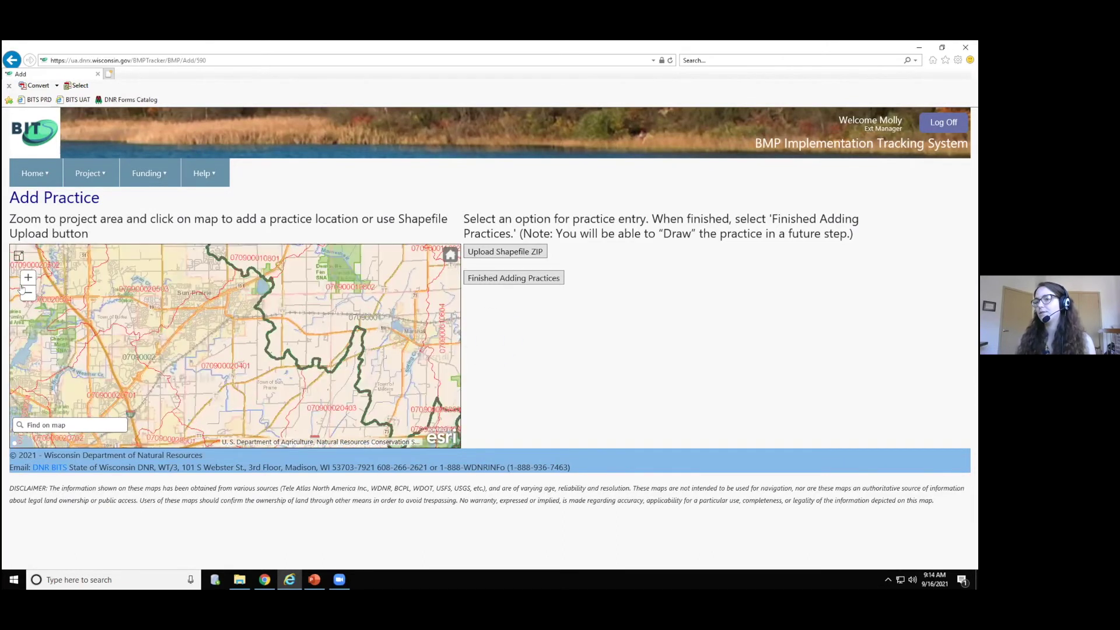
pyautogui.moveTo(245, 363); pyautogui.dragTo(222, 354)
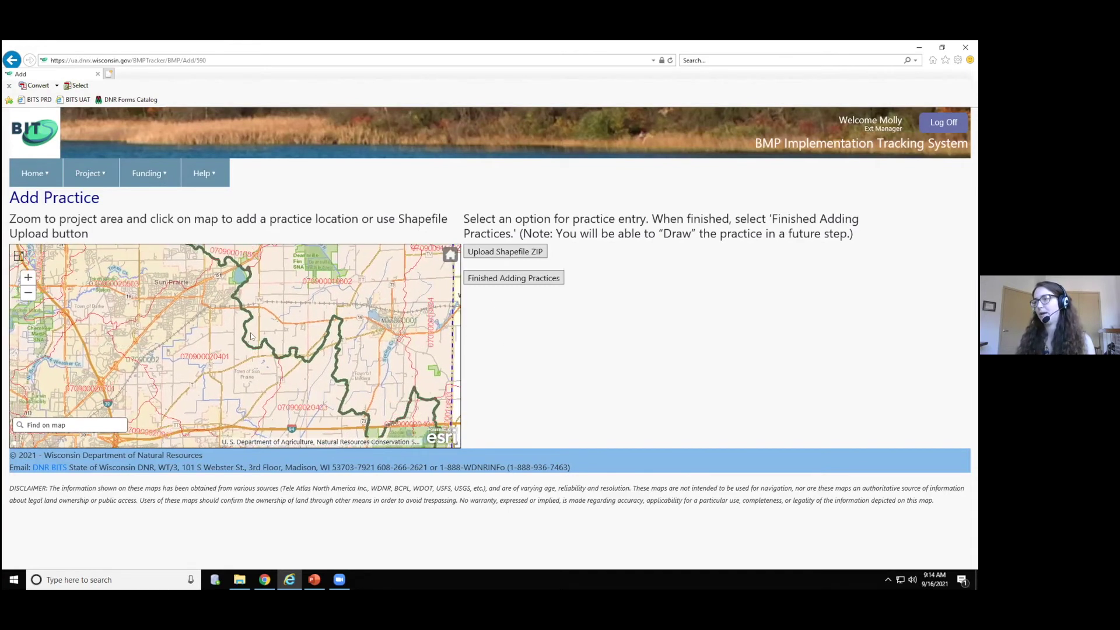
pyautogui.scroll(3, 250, 333)
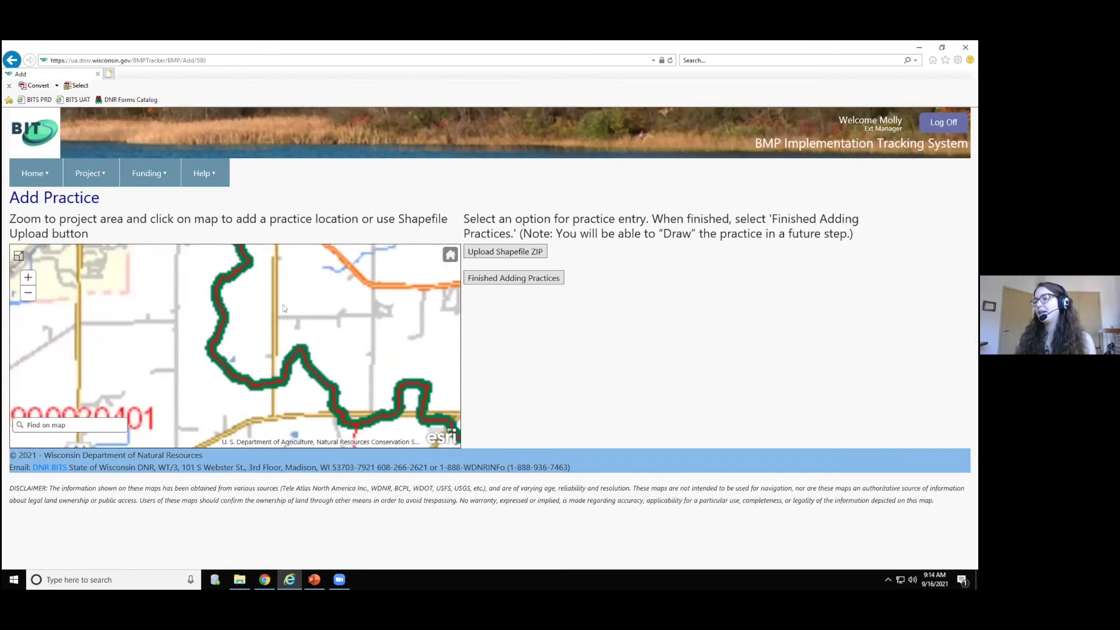
pyautogui.click(277, 331)
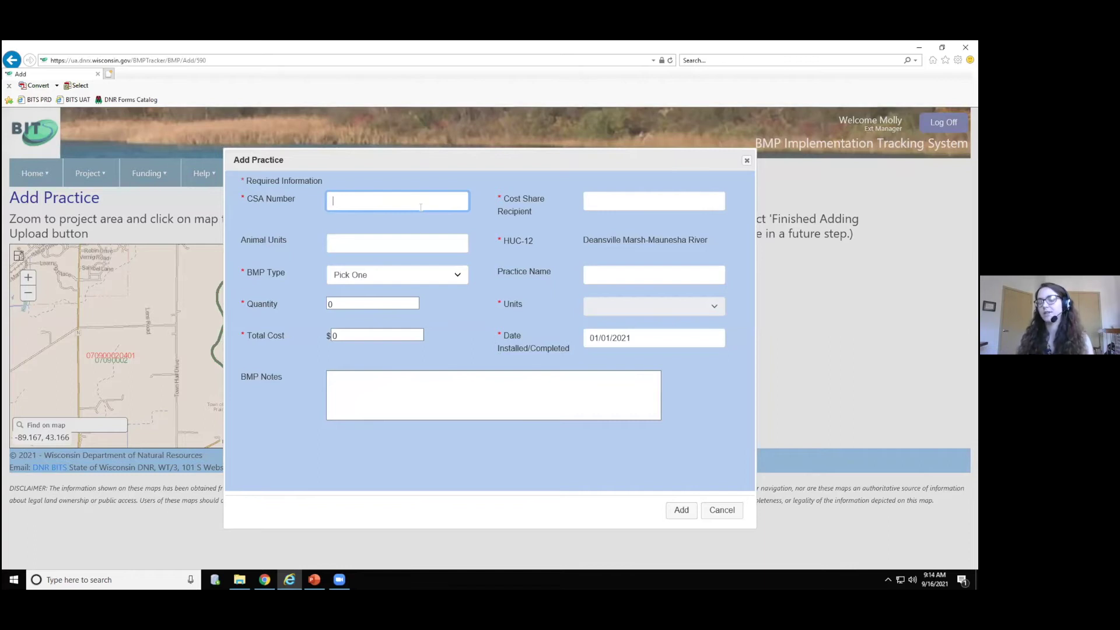
# - Enter CSA number 12345, the cost-share recipient, 300 animal units, and BMP type Cover Crop
pyautogui.write('12345')
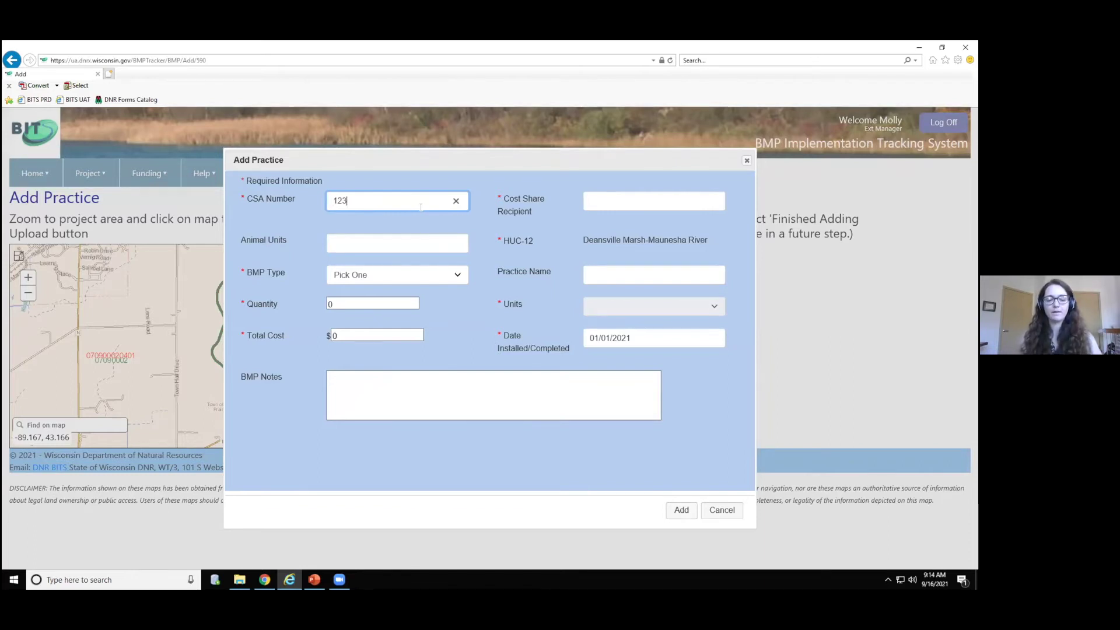
pyautogui.click(618, 206)
pyautogui.write('Thomas Farms')
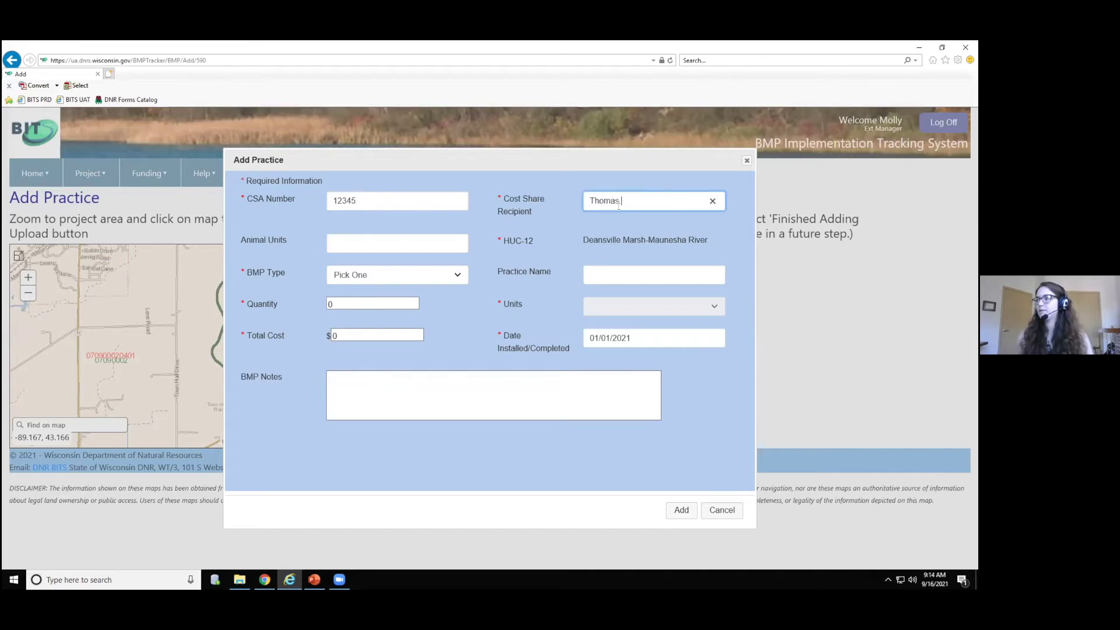
pyautogui.click(382, 244)
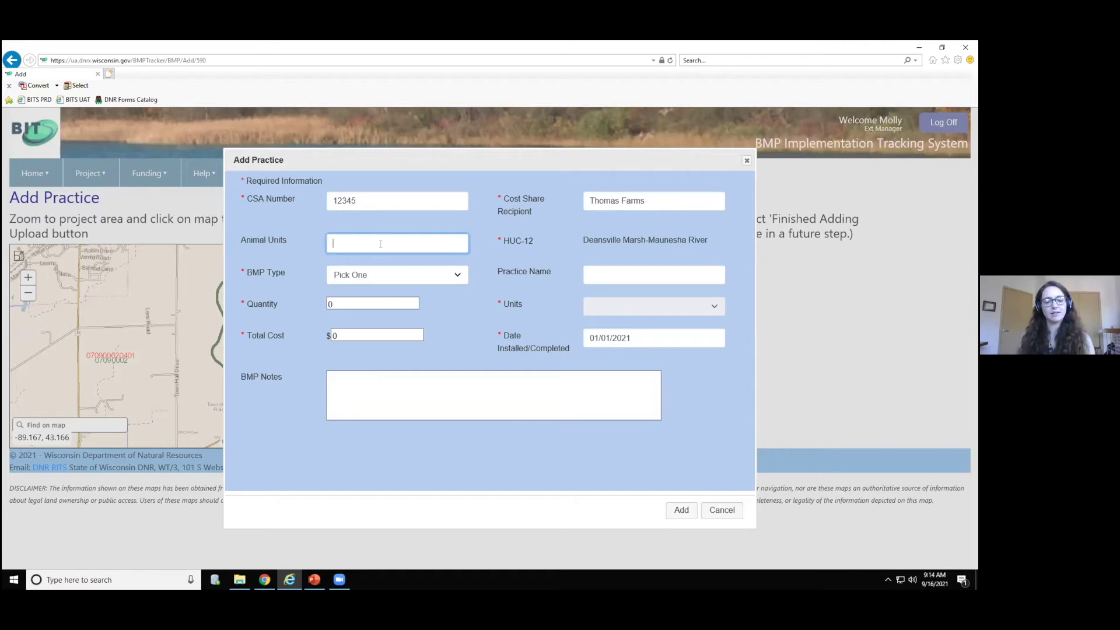
pyautogui.write('300')
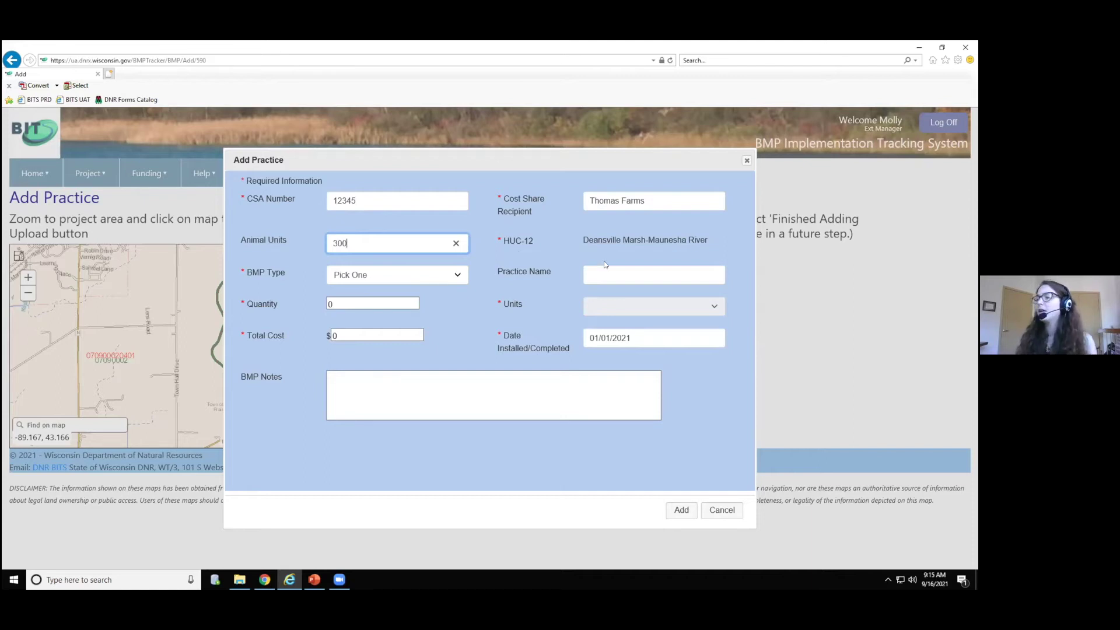
pyautogui.click(458, 277)
pyautogui.moveTo(462, 290)
pyautogui.mouseDown()
pyautogui.moveTo(463, 350)
pyautogui.moveTo(467, 284)
pyautogui.mouseUp()
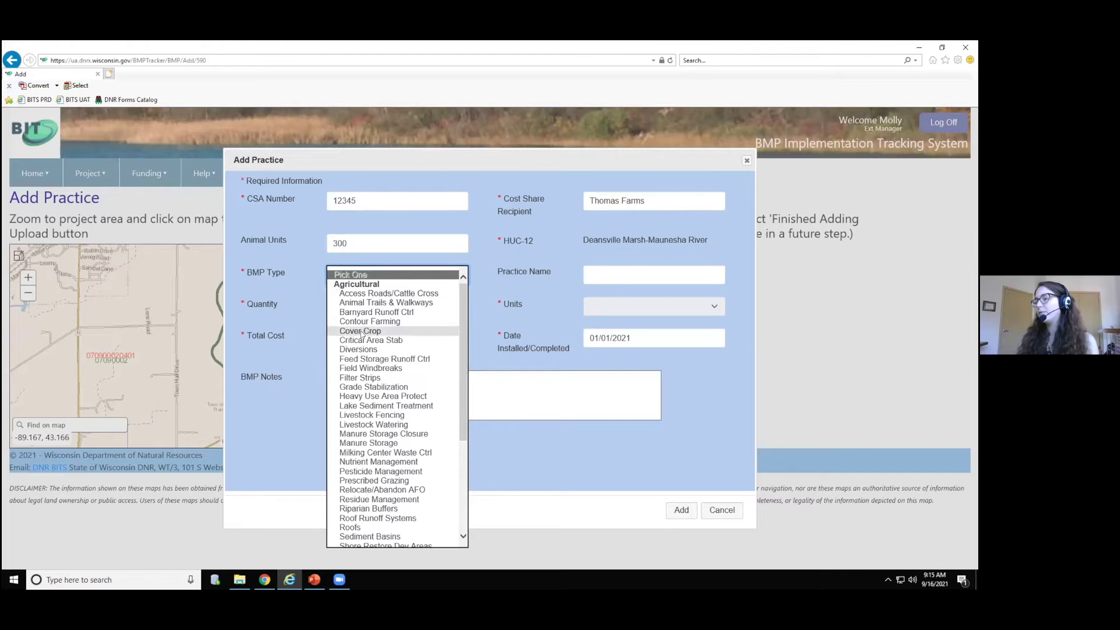
pyautogui.click(384, 330)
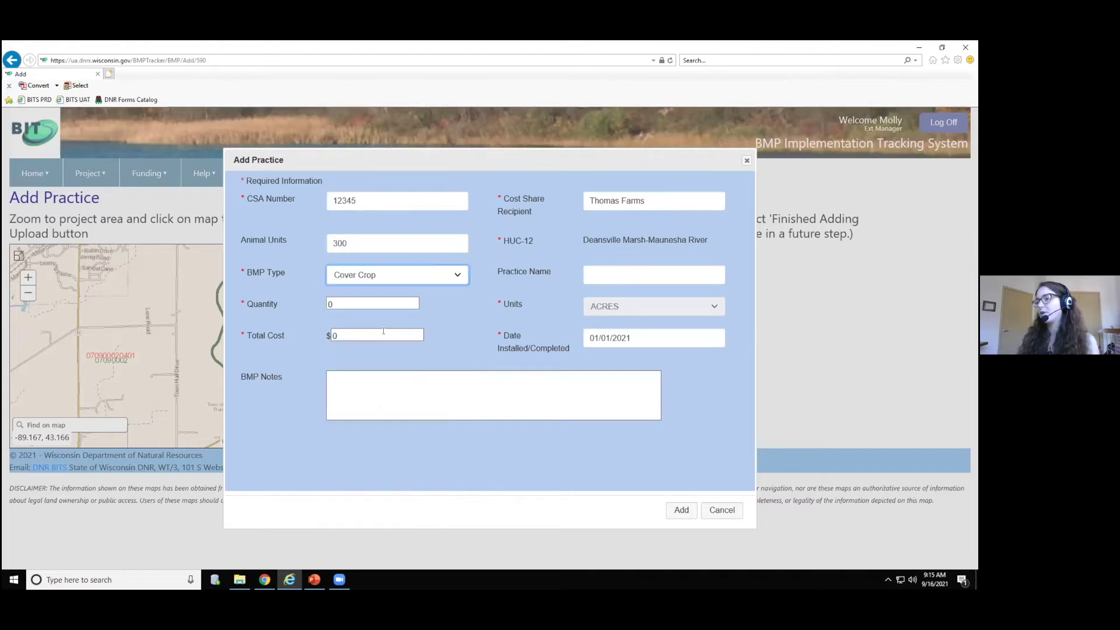
# - Name the practice 'Northwest Field Cover Crop' with a quantity of 10 acres
pyautogui.click(626, 270)
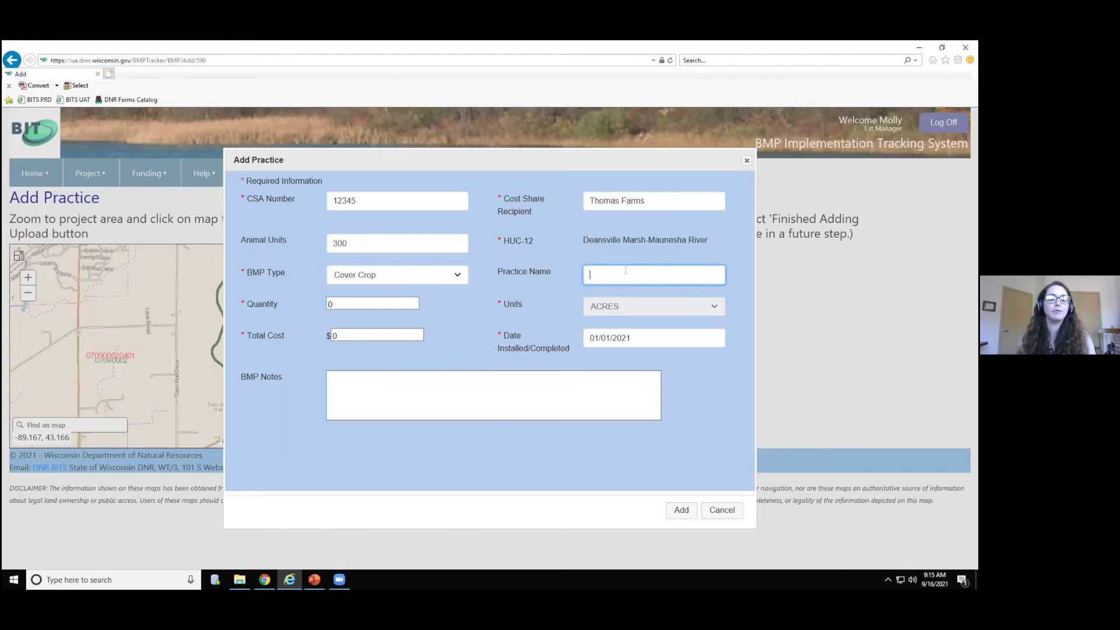
pyautogui.write('Northwest F')
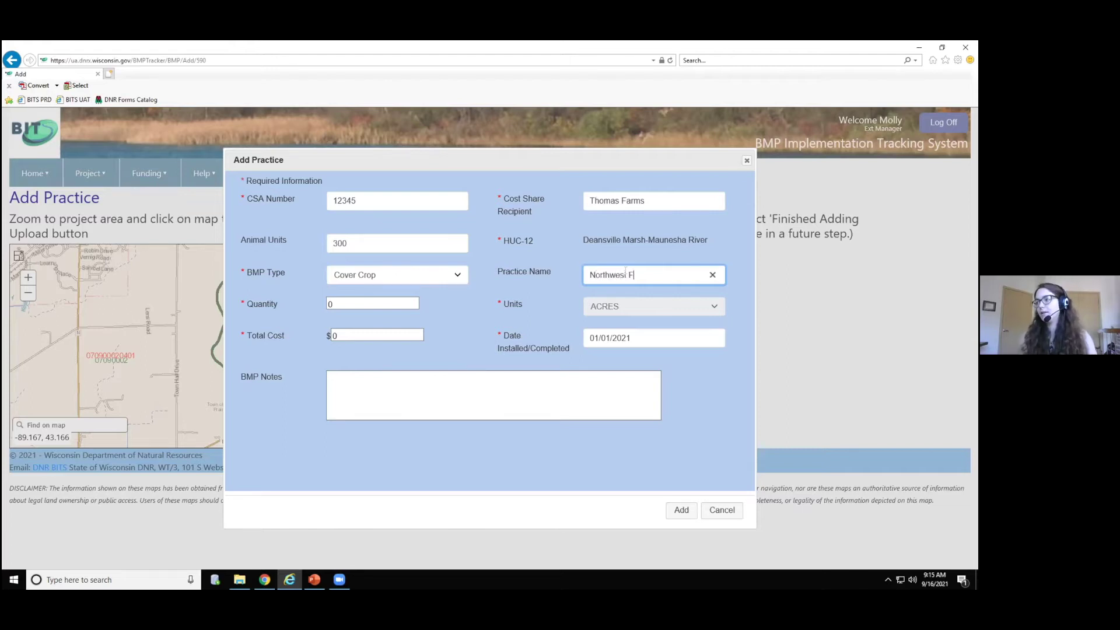
pyautogui.write('ield Cover c')
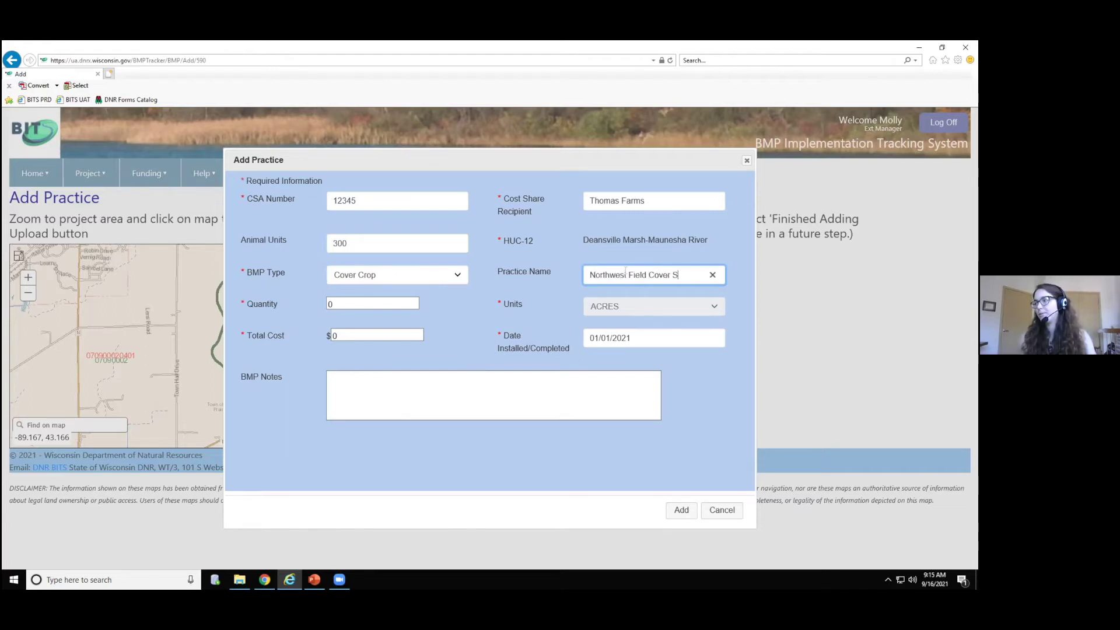
pyautogui.press('BackSpace')
pyautogui.write('Crop')
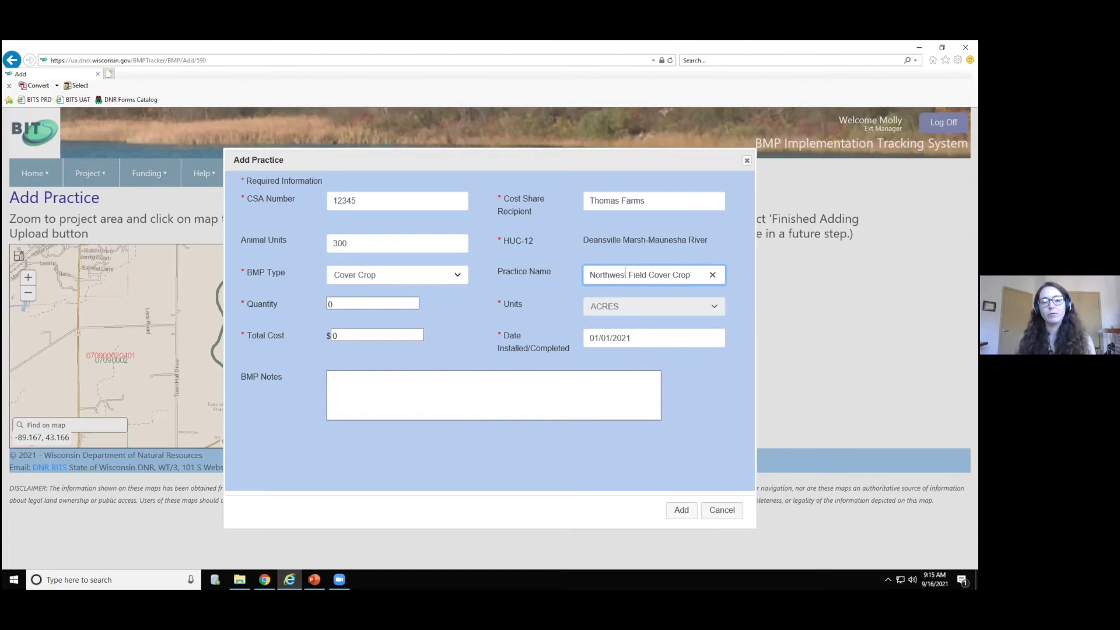
pyautogui.click(353, 298)
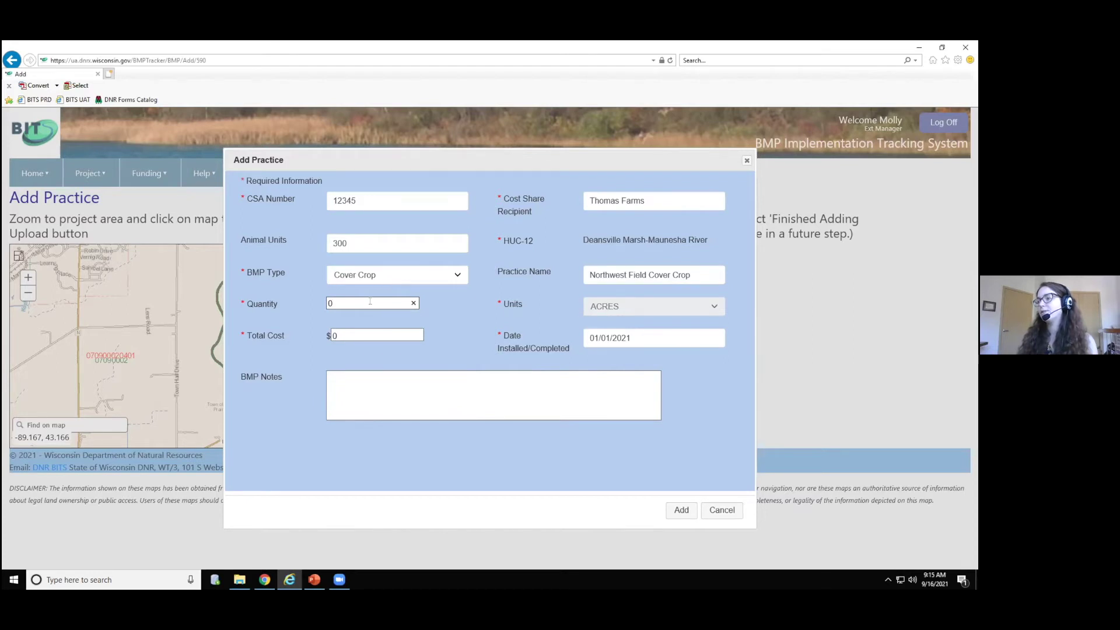
pyautogui.press('BackSpace')
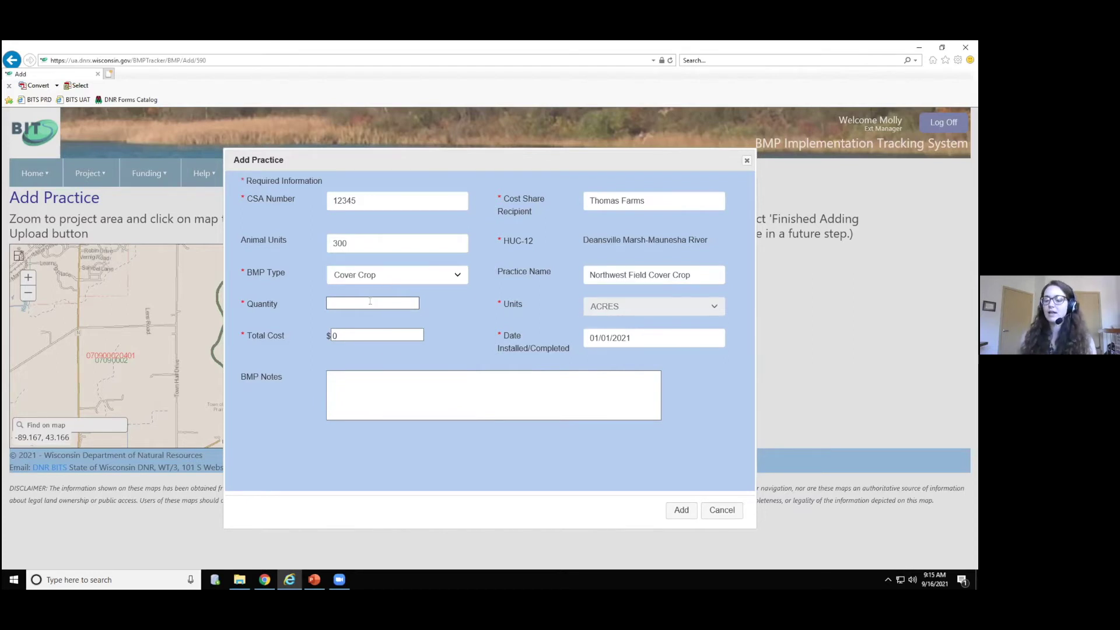
pyautogui.write('10')
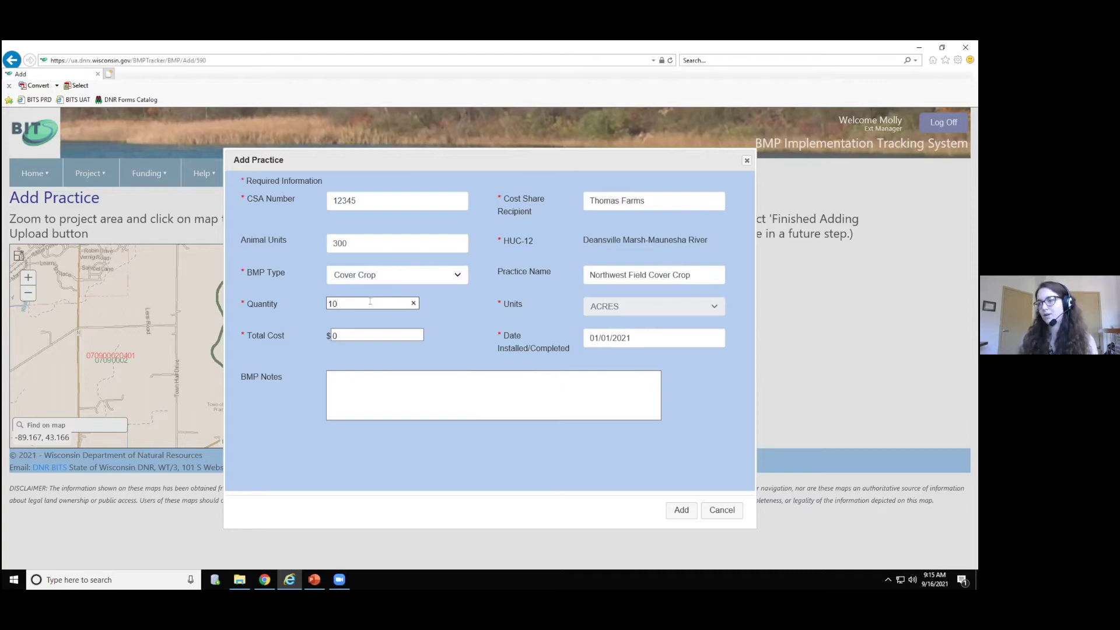
pyautogui.click(397, 355)
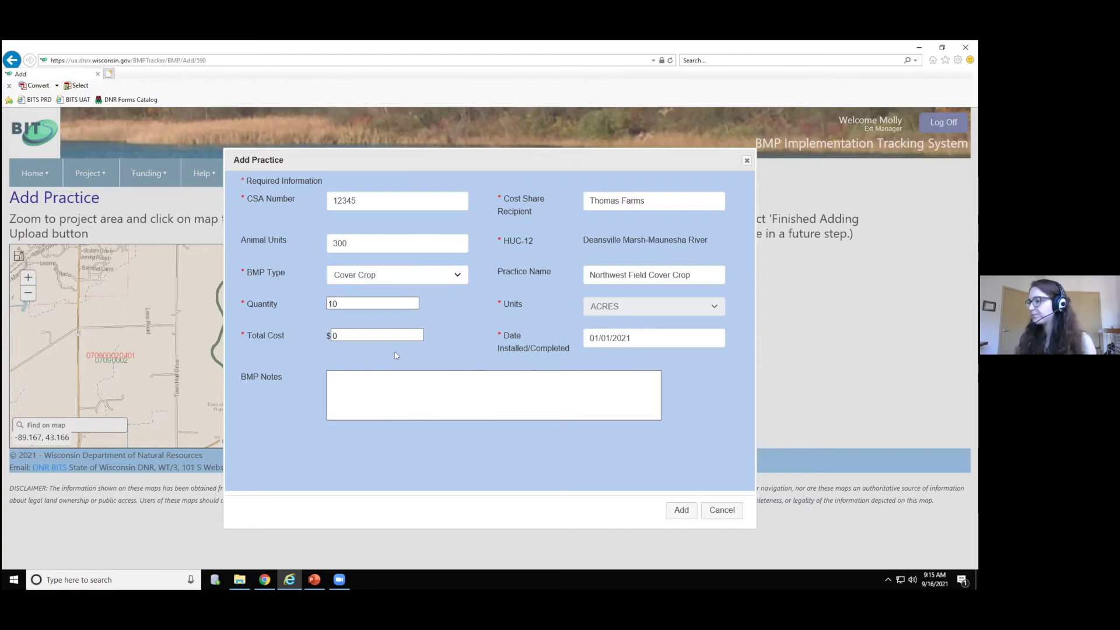
# - Set total cost to 1000, completed date to 10/01/2020, and note 'Winter wheat'
pyautogui.click(360, 336)
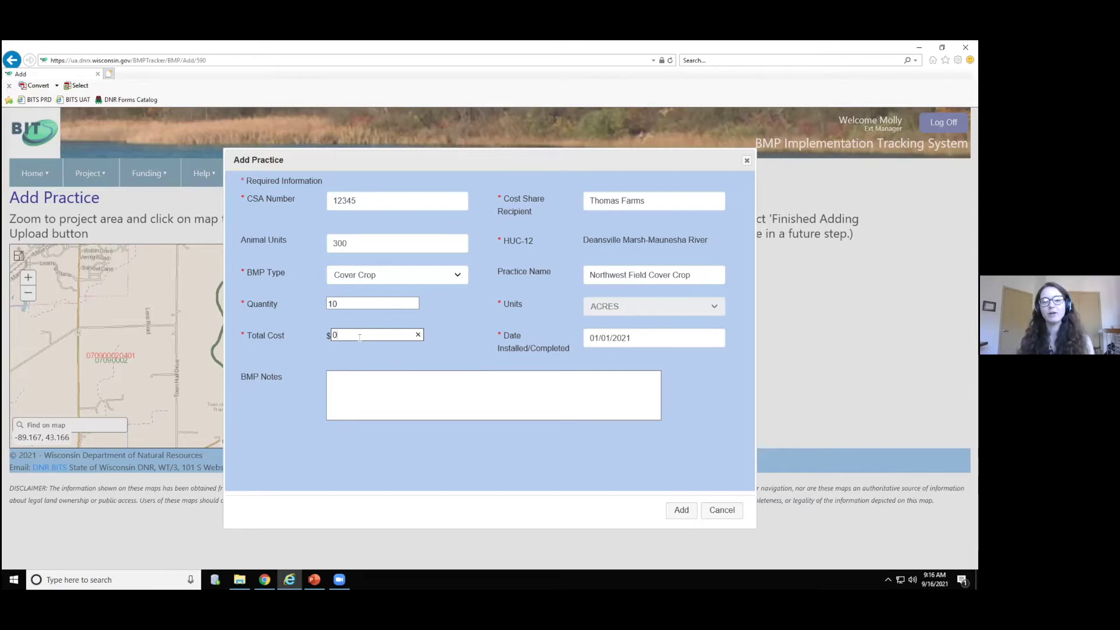
pyautogui.press('BackSpace')
pyautogui.write('1000')
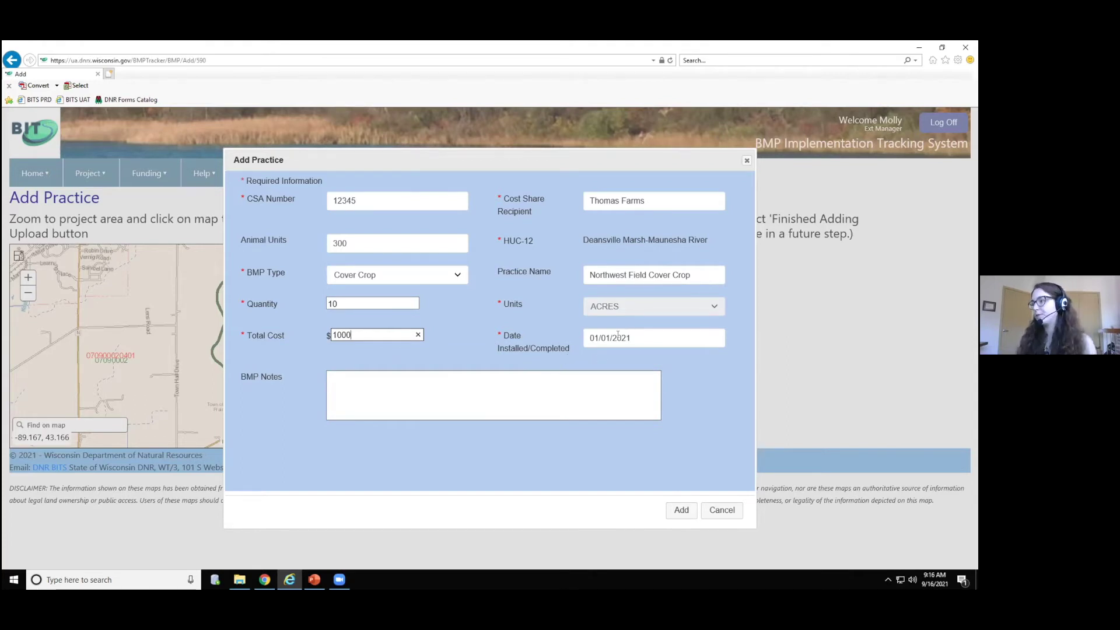
pyautogui.click(596, 337)
pyautogui.press('BackSpace')
pyautogui.press('BackSpace')
pyautogui.write('10')
pyautogui.press('BackSpace')
pyautogui.write('0')
pyautogui.click(359, 384)
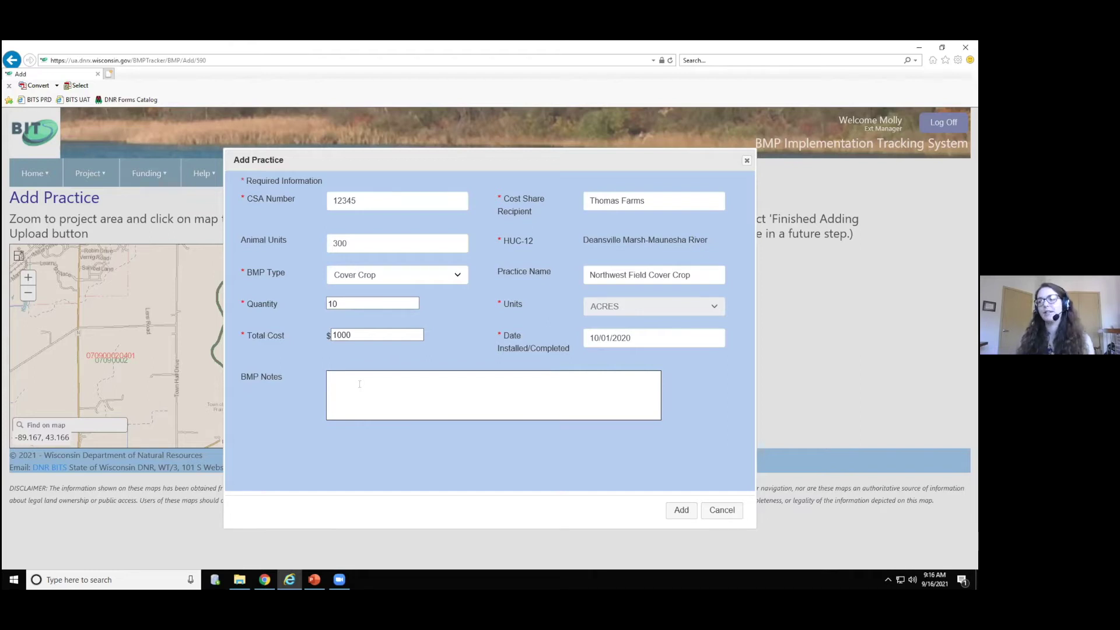
pyautogui.write('Win')
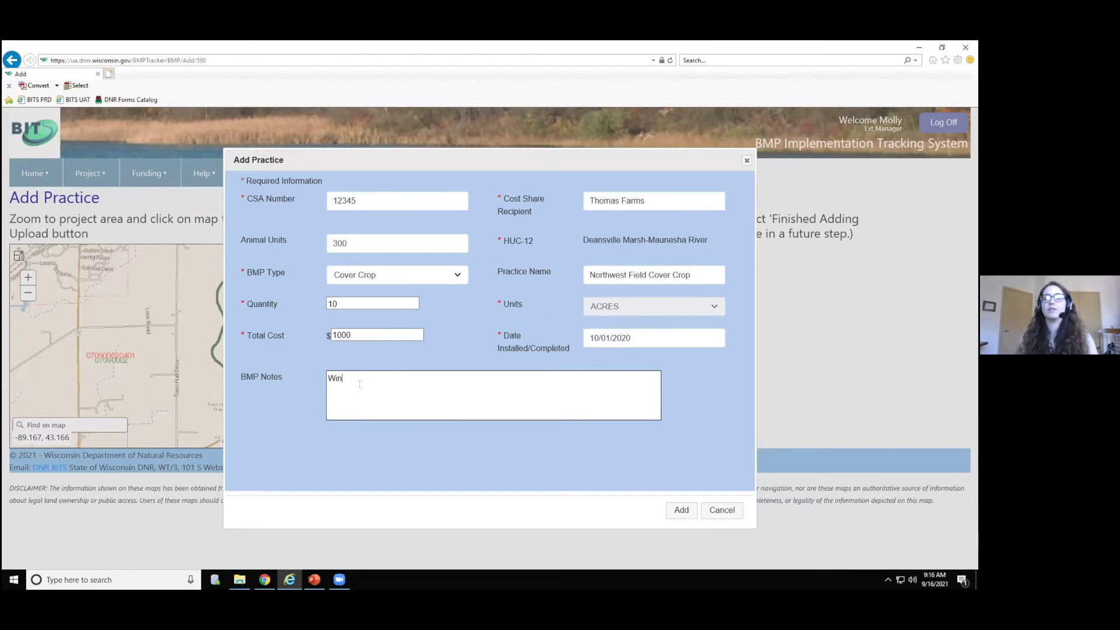
pyautogui.write('ter whaeat')
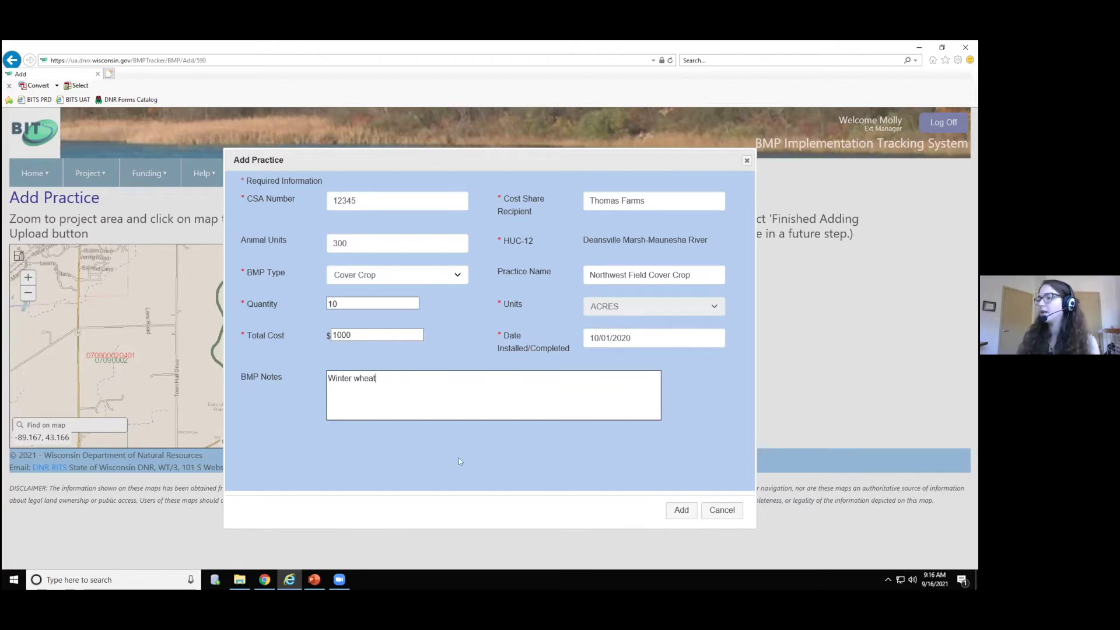
# - Add the Cover Crop practice and finish adding practices
pyautogui.click(669, 517)
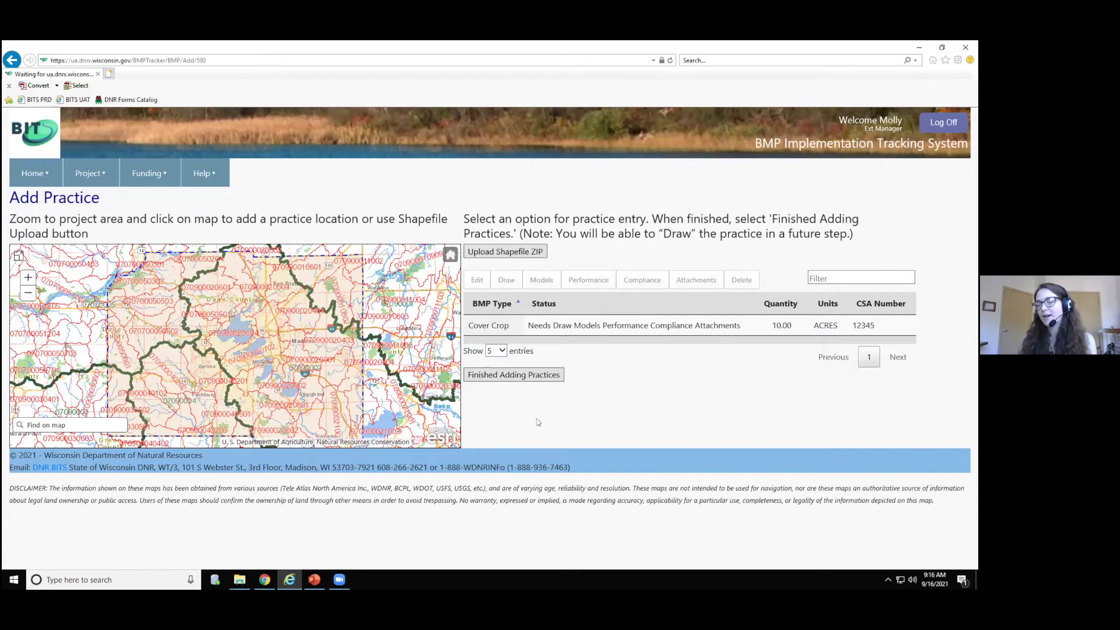
pyautogui.click(493, 376)
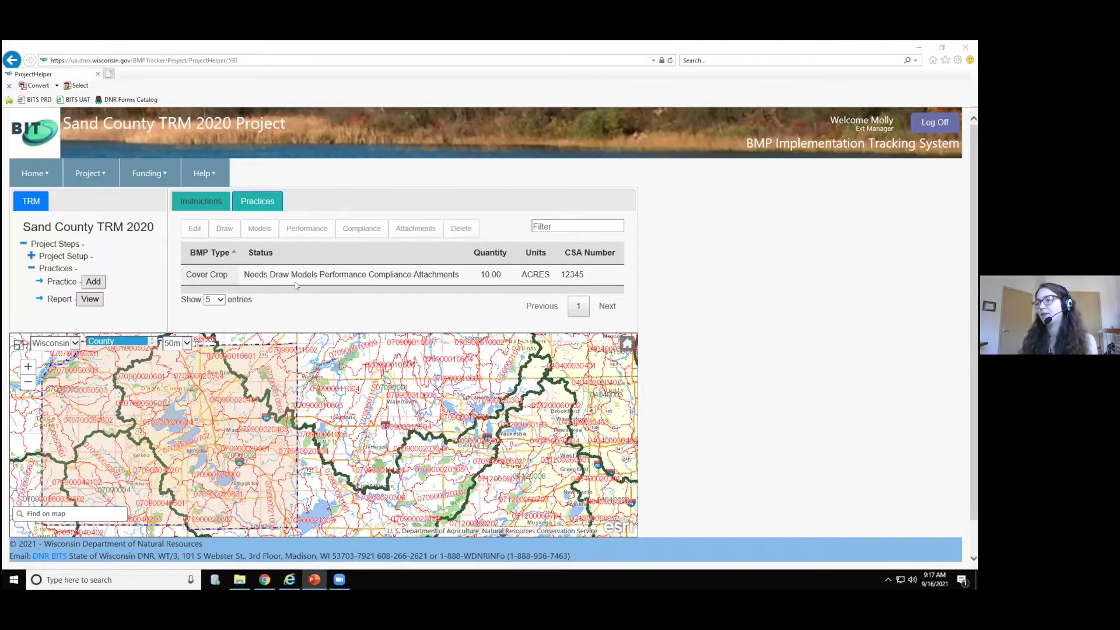
# - Open the Draw map for the Cover Crop practice and switch the basemap to Satellite Imagery
pyautogui.click(350, 283)
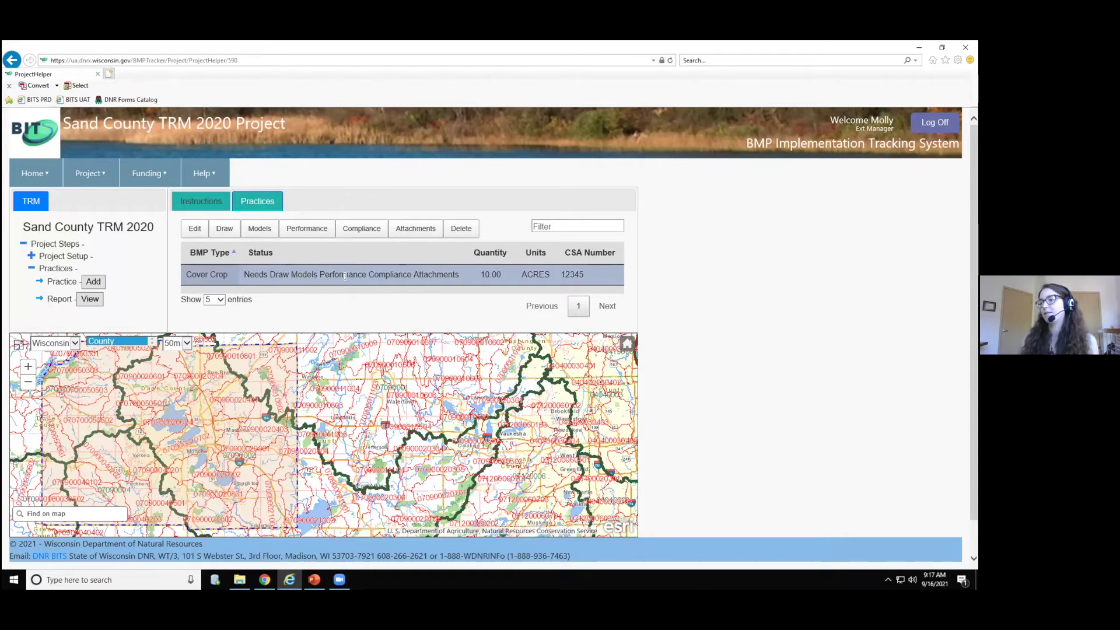
pyautogui.click(225, 232)
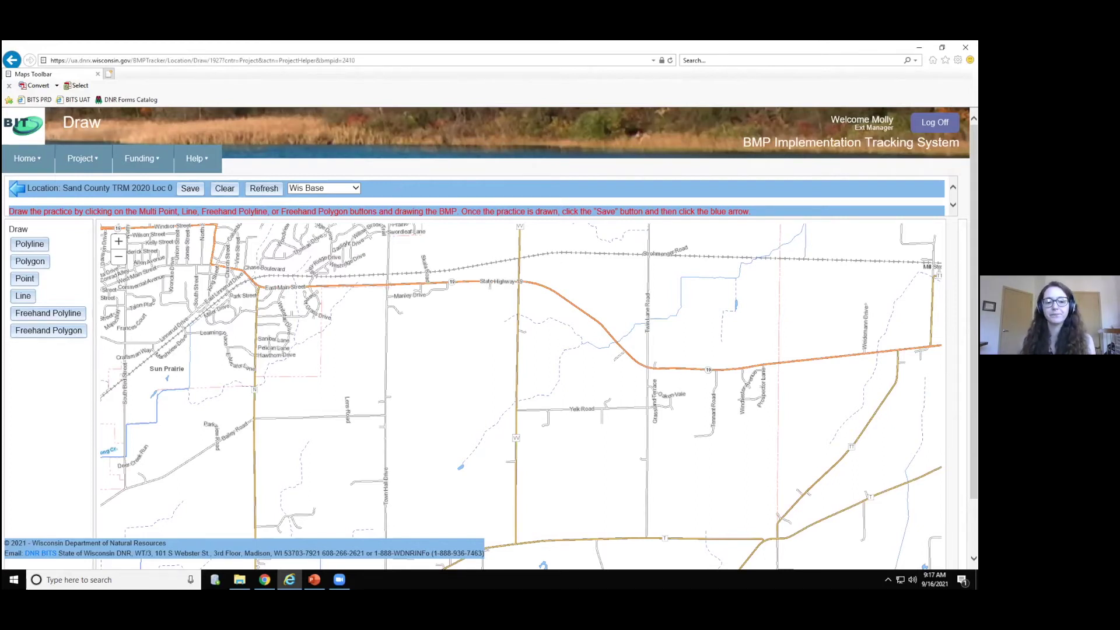
pyautogui.hotkey('alt', 'Tab')
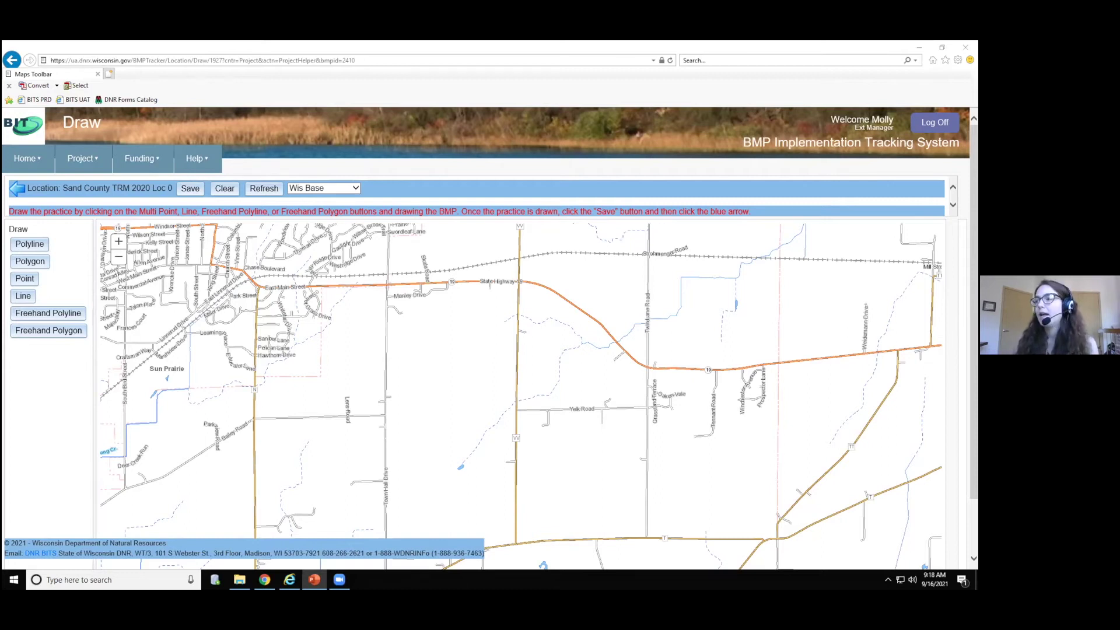
pyautogui.click(389, 195)
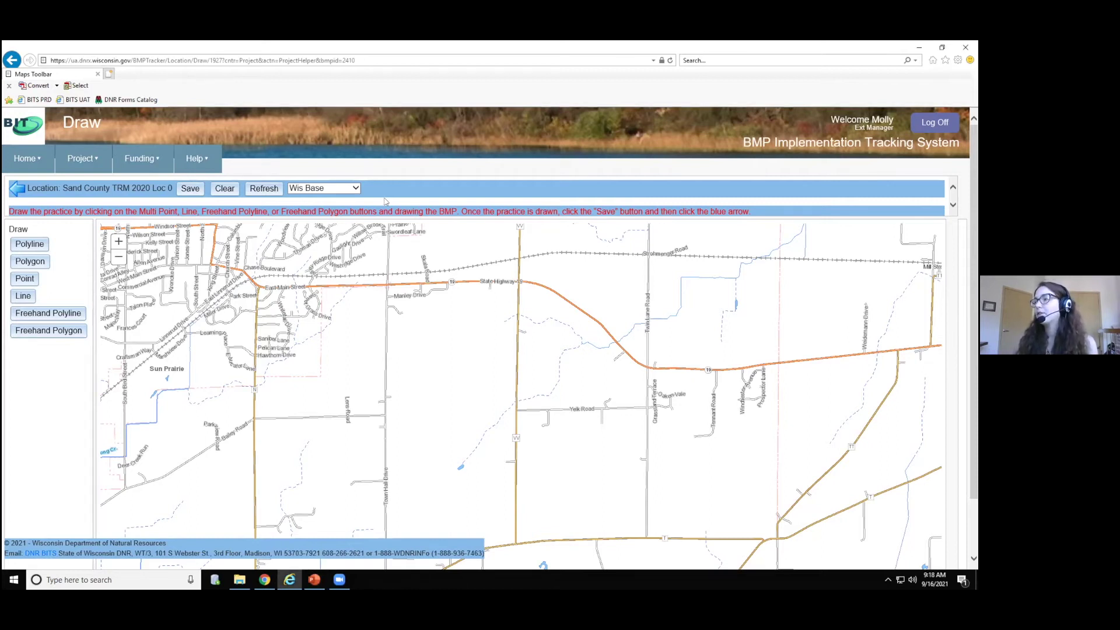
pyautogui.click(355, 189)
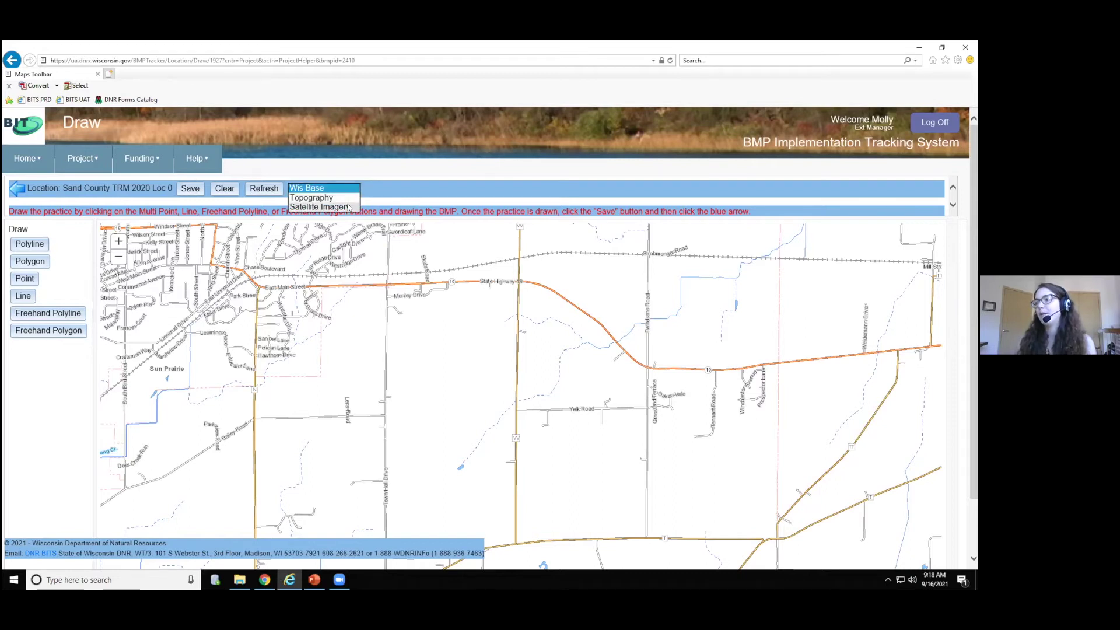
pyautogui.click(348, 207)
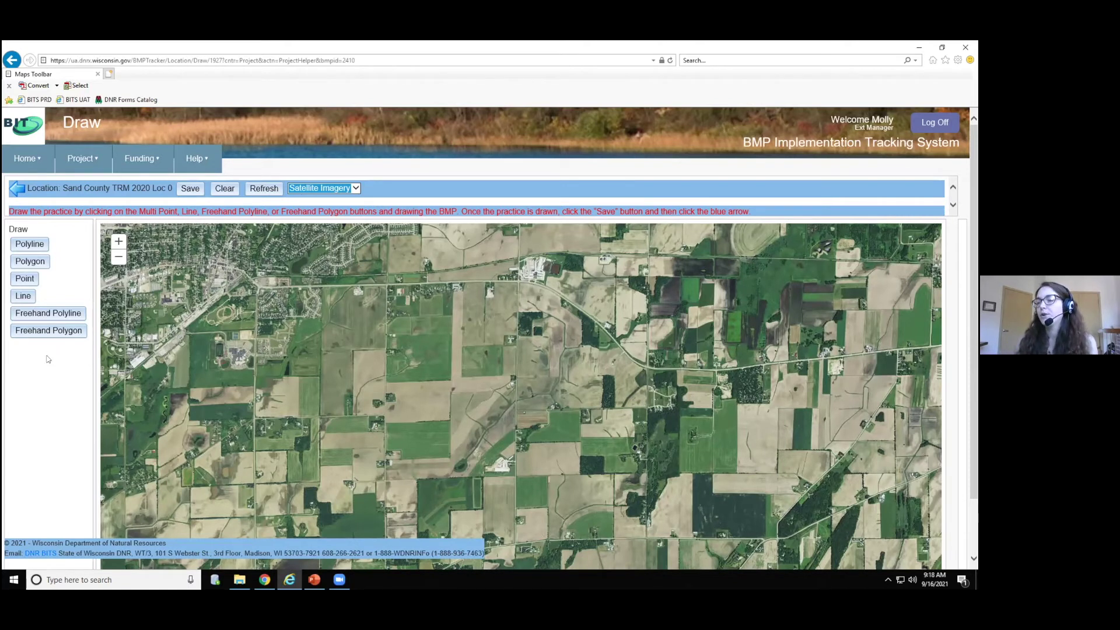
# - Zoom in and begin a polygon outlining the field around the farmstead notch
pyautogui.click(30, 261)
pyautogui.scroll(1, 427, 411)
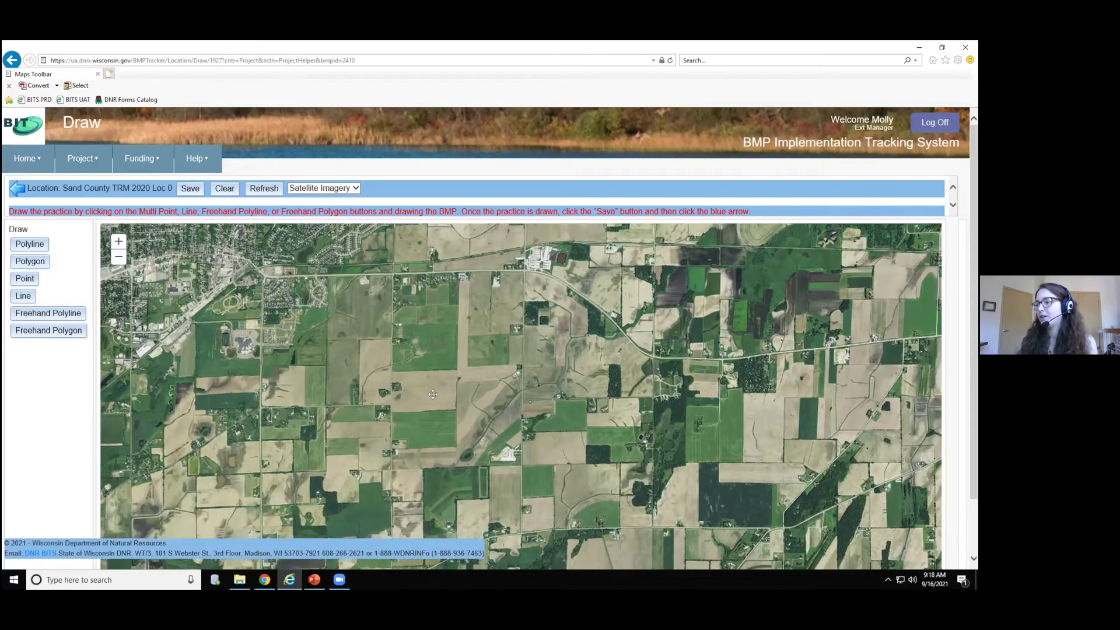
pyautogui.scroll(1, 419, 399)
pyautogui.scroll(1, 414, 404)
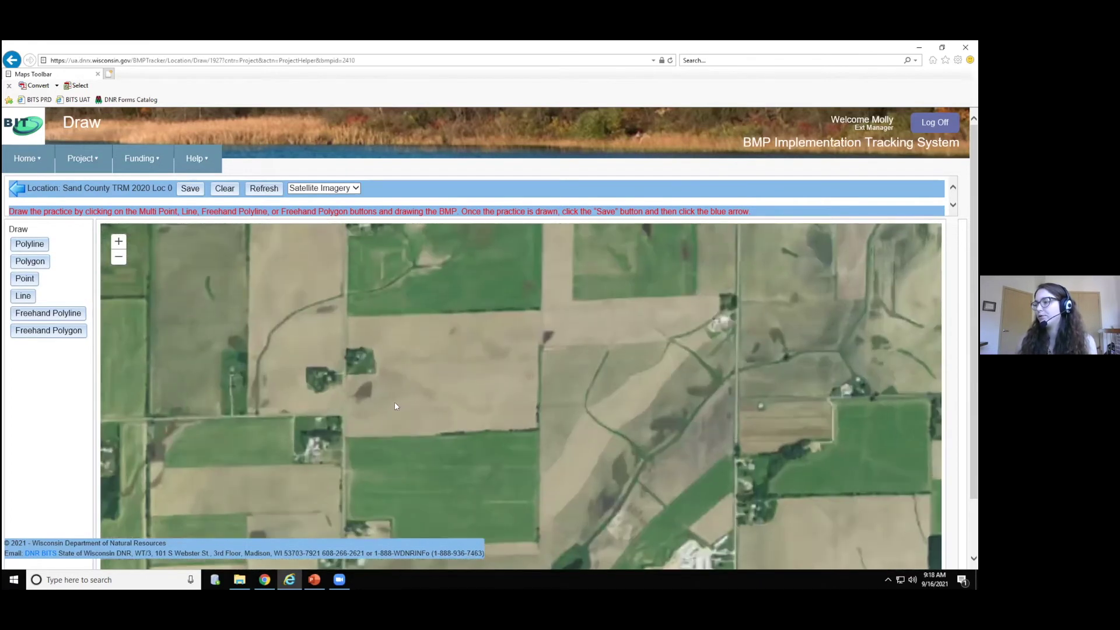
pyautogui.click(39, 263)
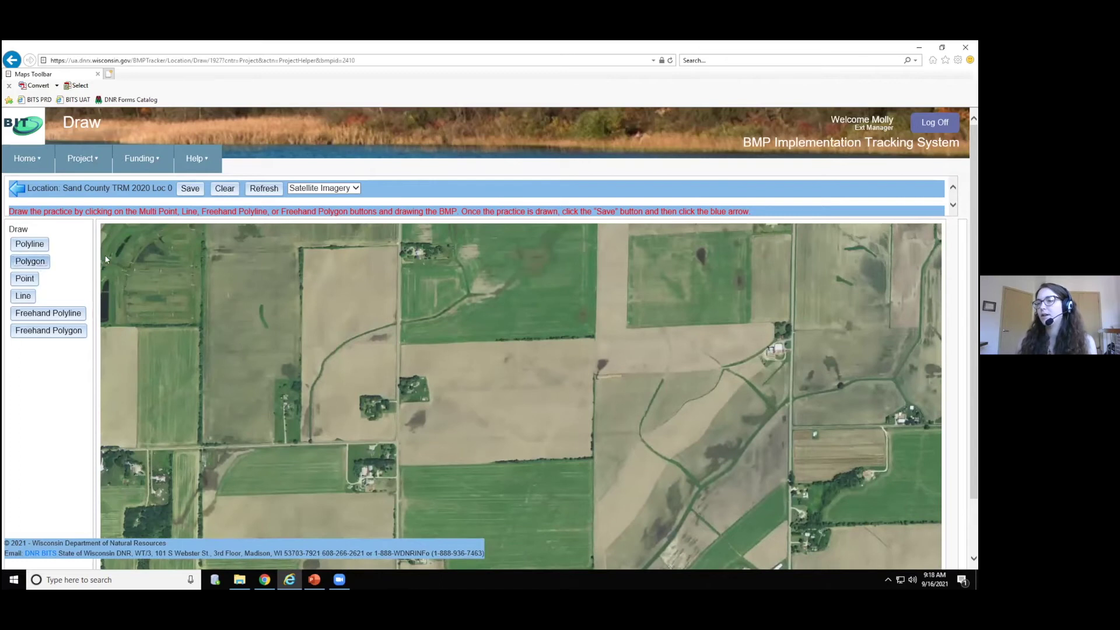
pyautogui.click(400, 348)
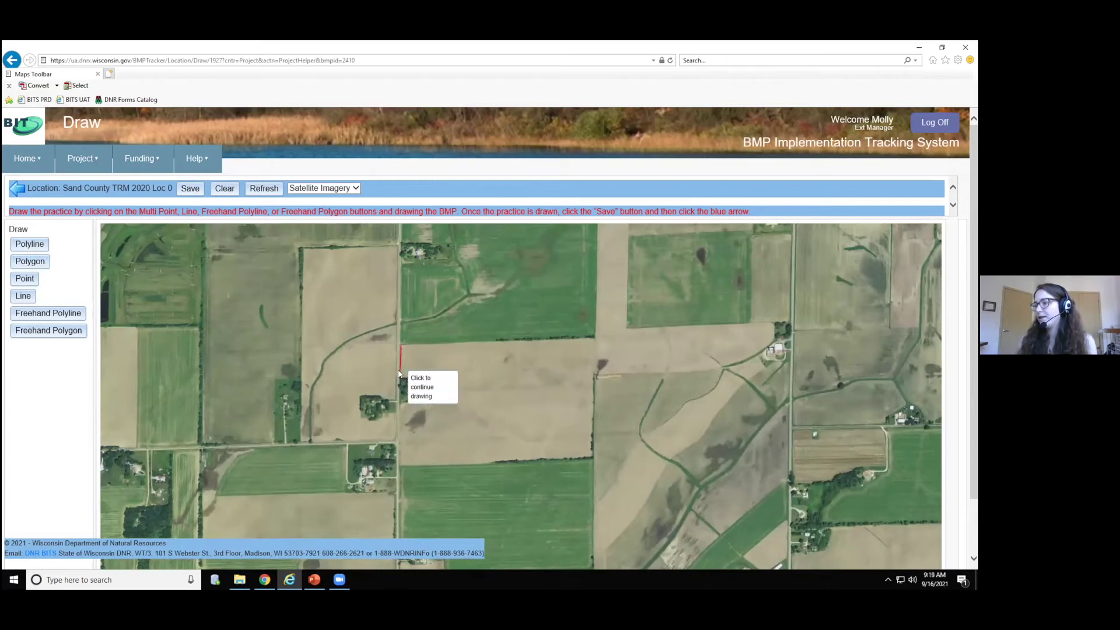
pyautogui.click(400, 378)
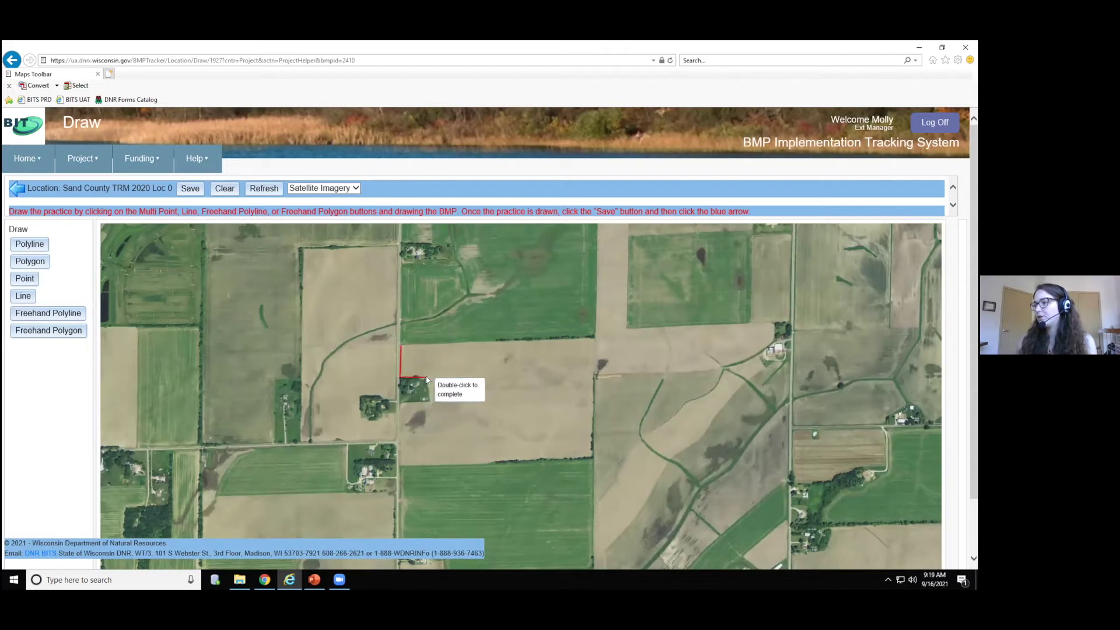
pyautogui.click(427, 378)
pyautogui.click(429, 401)
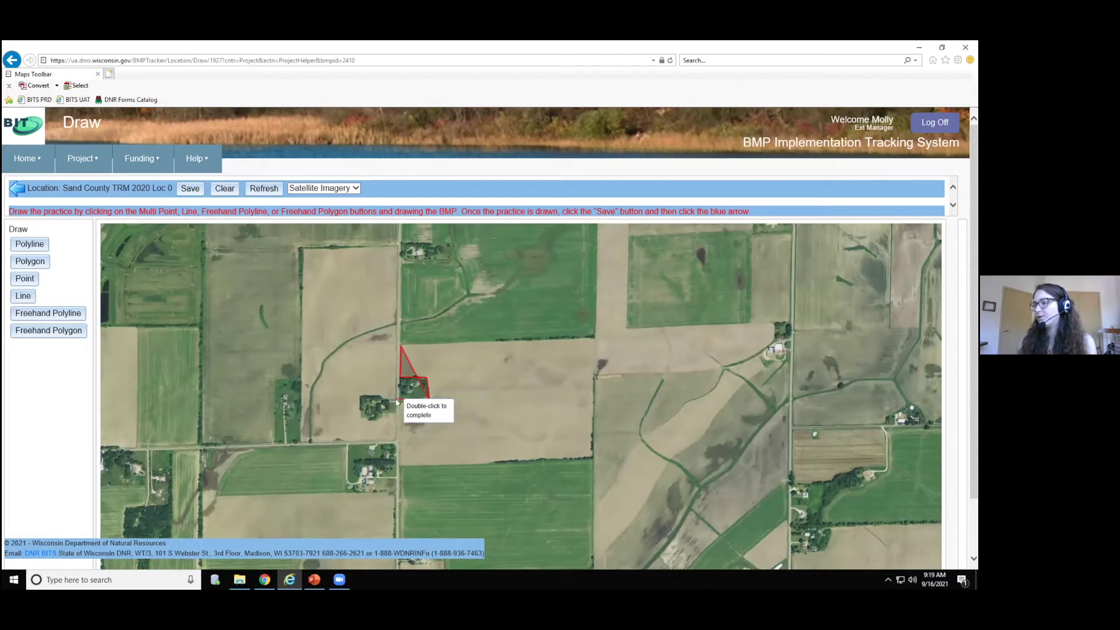
# - Close the field polygon at the bottom and right corners and save it
pyautogui.click(398, 404)
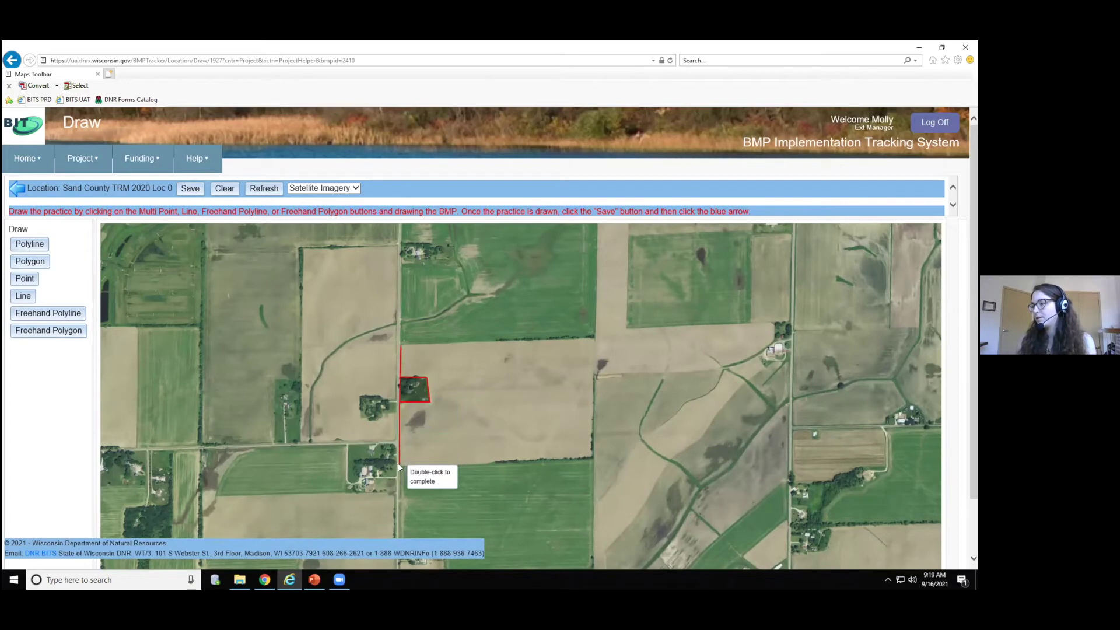
pyautogui.click(399, 465)
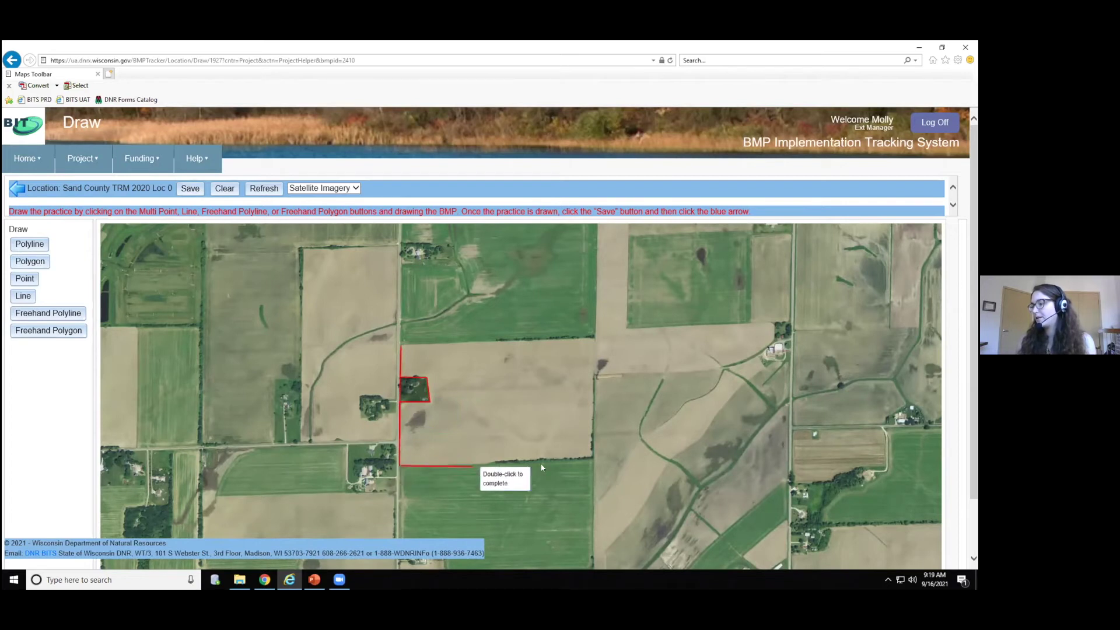
pyautogui.click(592, 459)
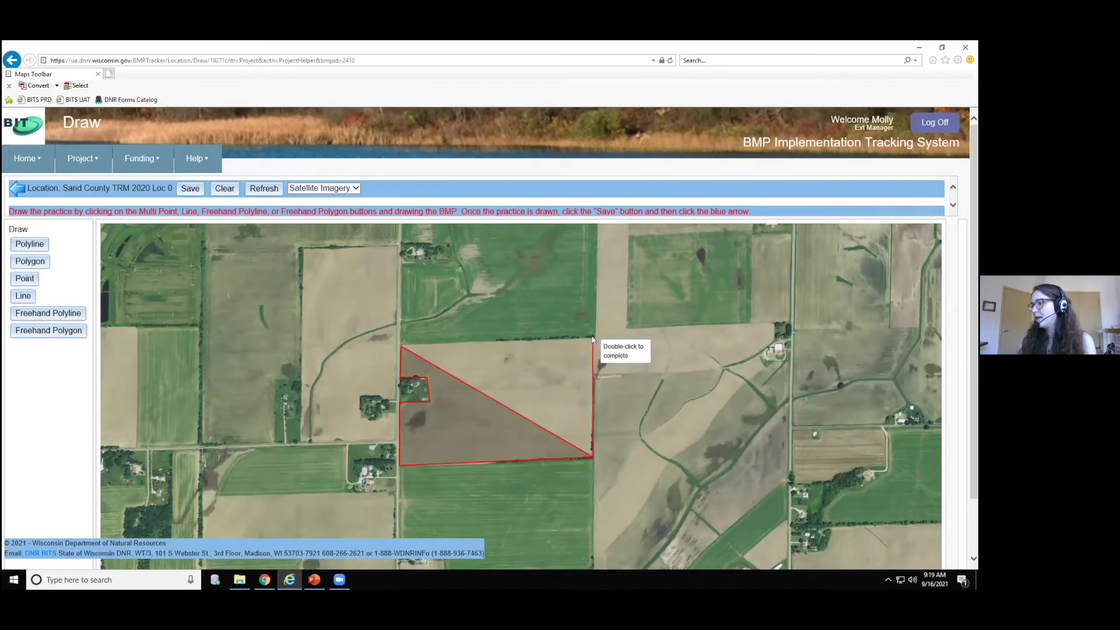
pyautogui.doubleClick(593, 338)
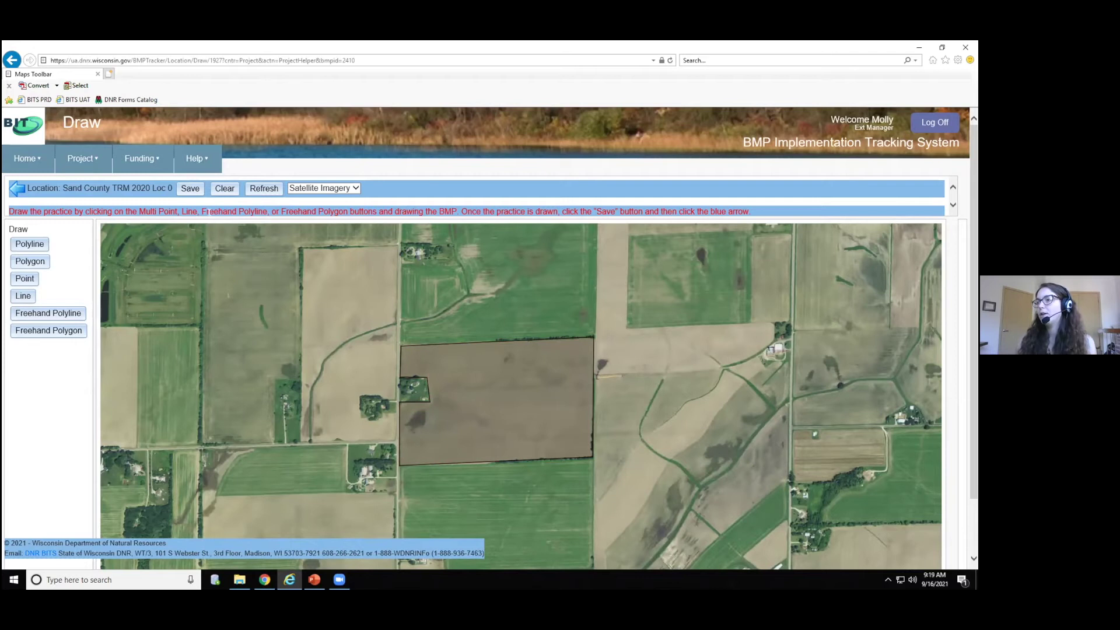
pyautogui.click(190, 188)
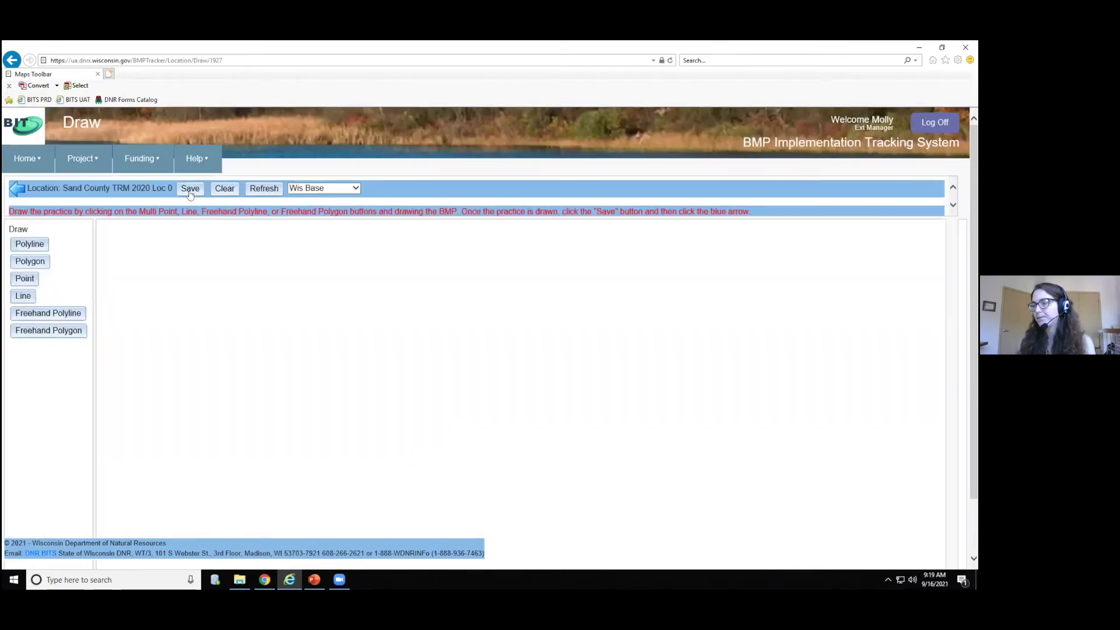
pyautogui.moveTo(129, 184)
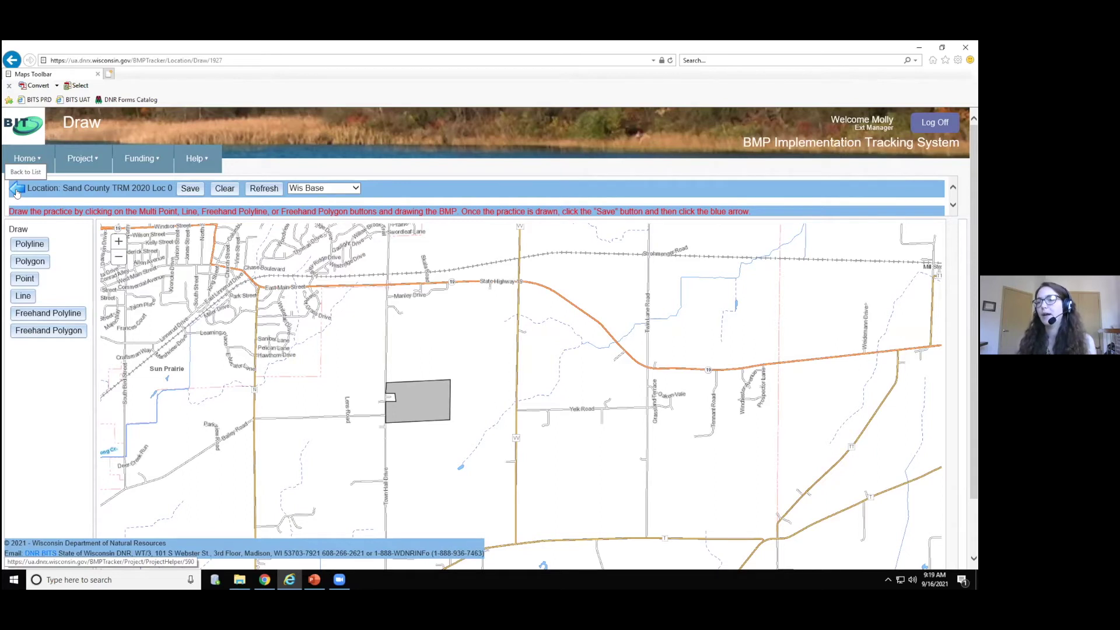
# - Return to the project list, select the Cover Crop practice, and open Models
pyautogui.click(17, 191)
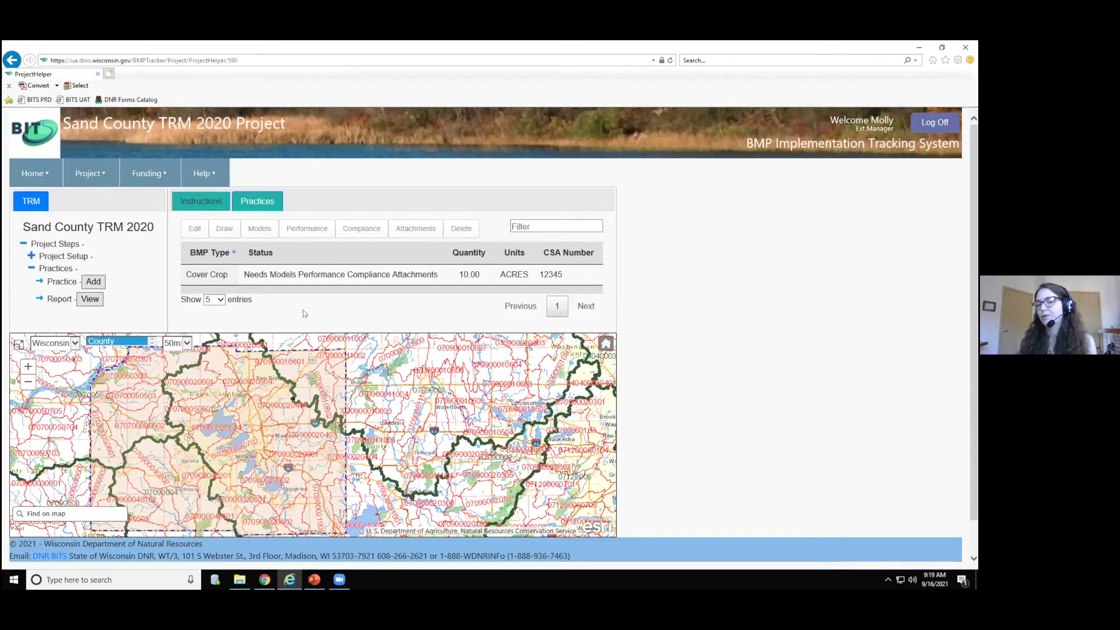
pyautogui.click(300, 279)
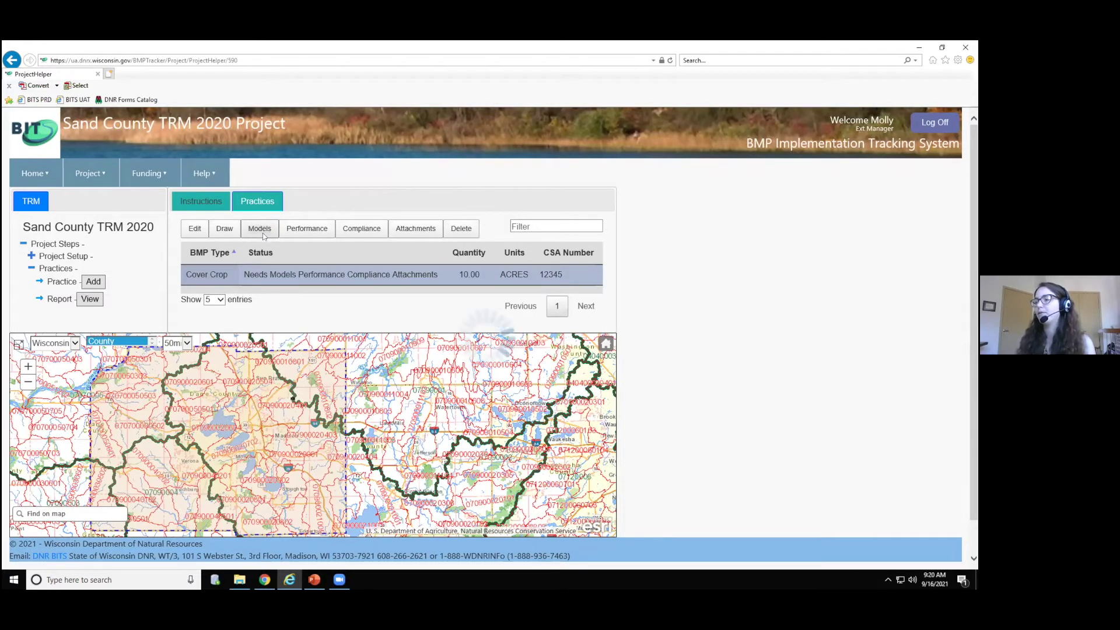
pyautogui.click(262, 232)
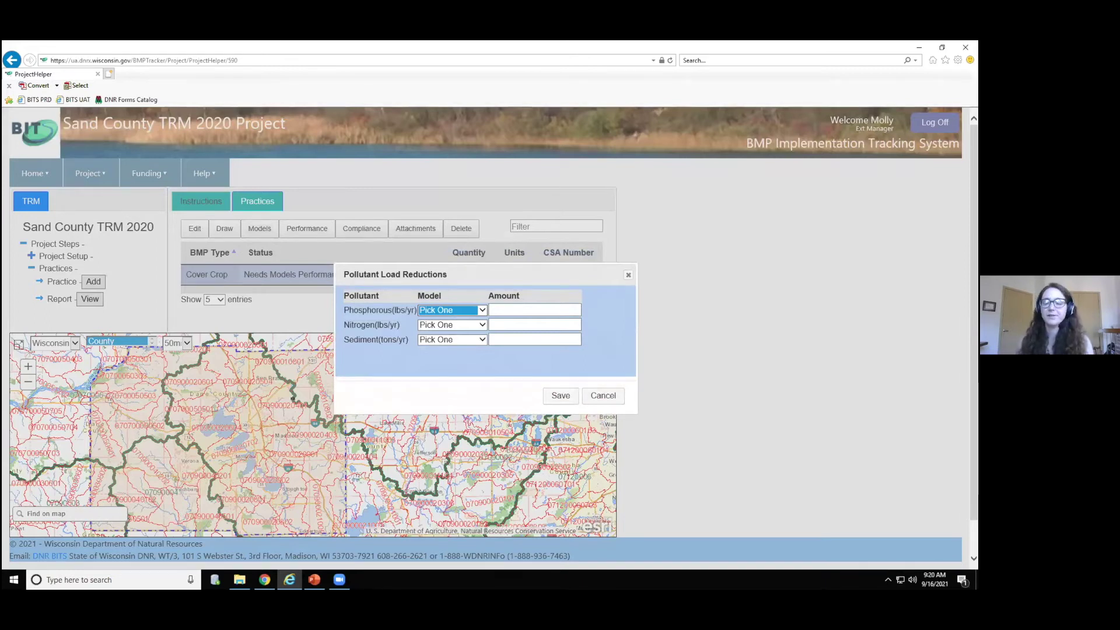
# - Set phosphorus to SnapPlus with 10 and nitrogen to SnapPlus with 5
pyautogui.click(481, 311)
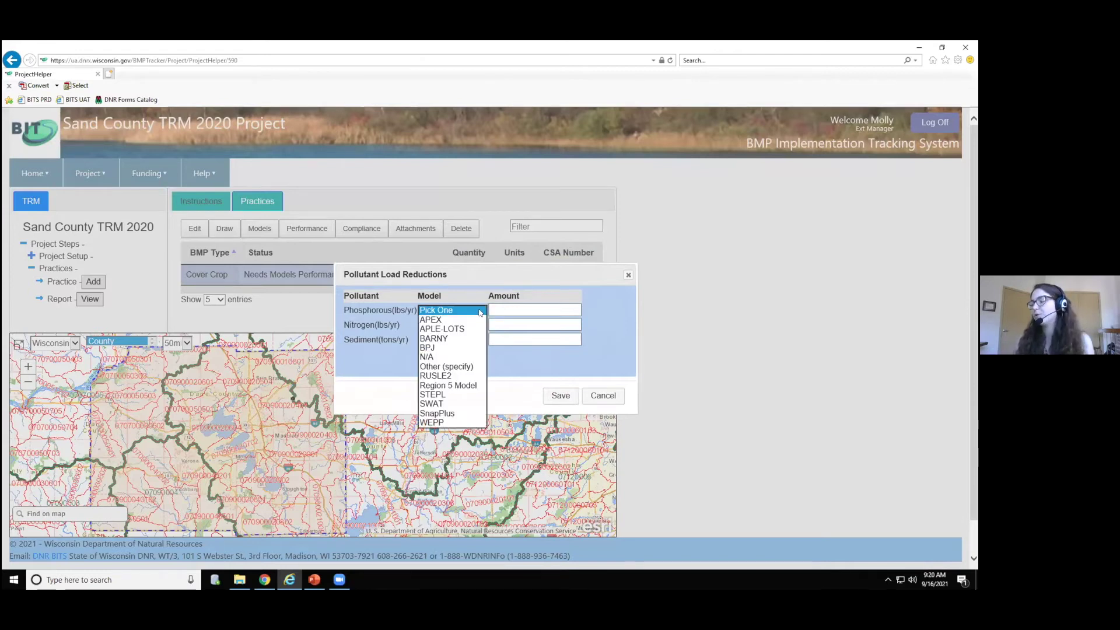
pyautogui.click(436, 413)
pyautogui.click(499, 311)
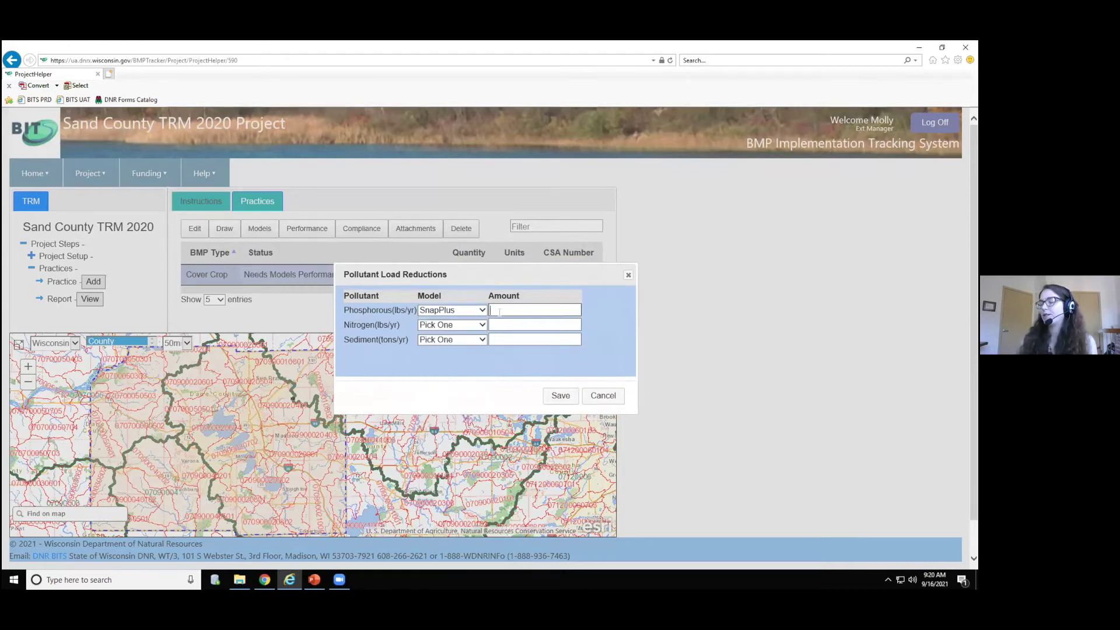
pyautogui.write('10')
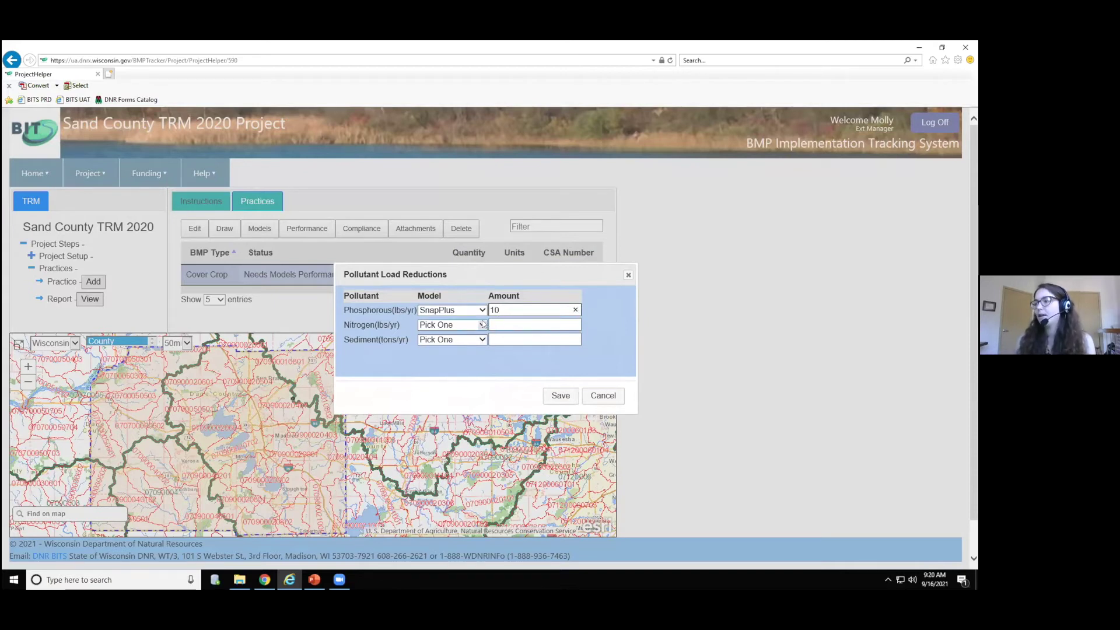
pyautogui.click(483, 324)
pyautogui.click(443, 426)
pyautogui.click(497, 324)
pyautogui.write('5')
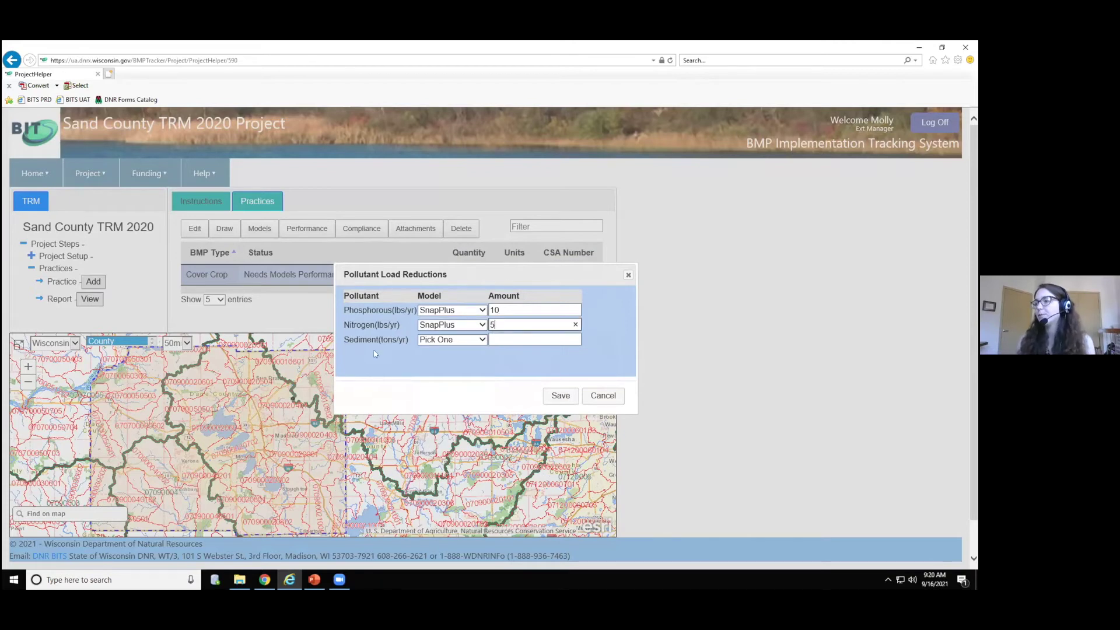
# - Mark sediment as N/A and save the pollutant load reductions
pyautogui.click(440, 341)
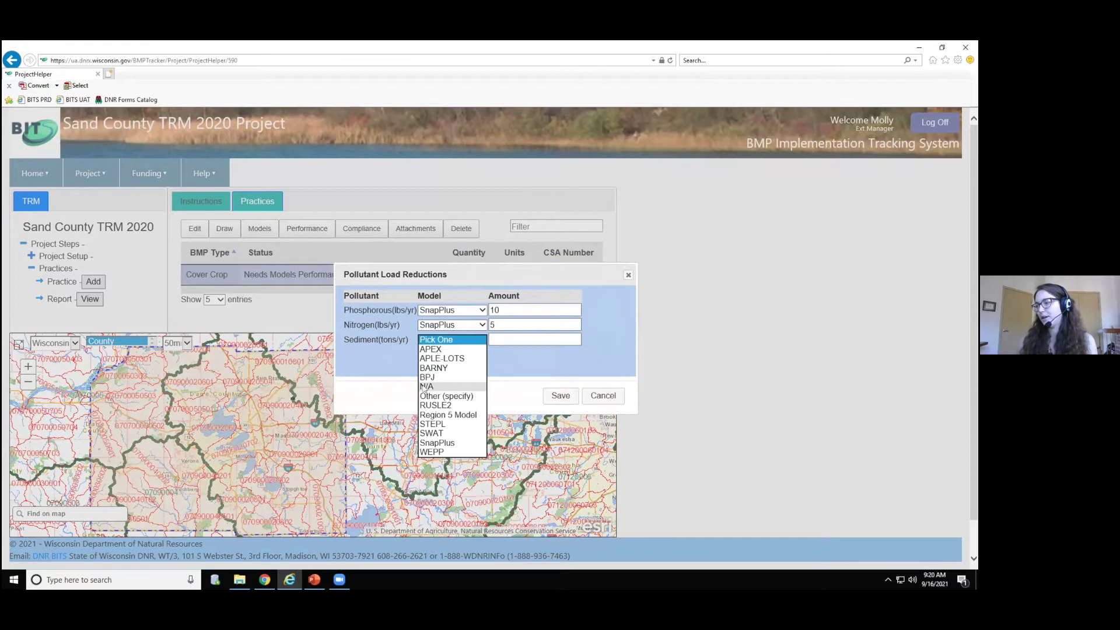
pyautogui.click(428, 365)
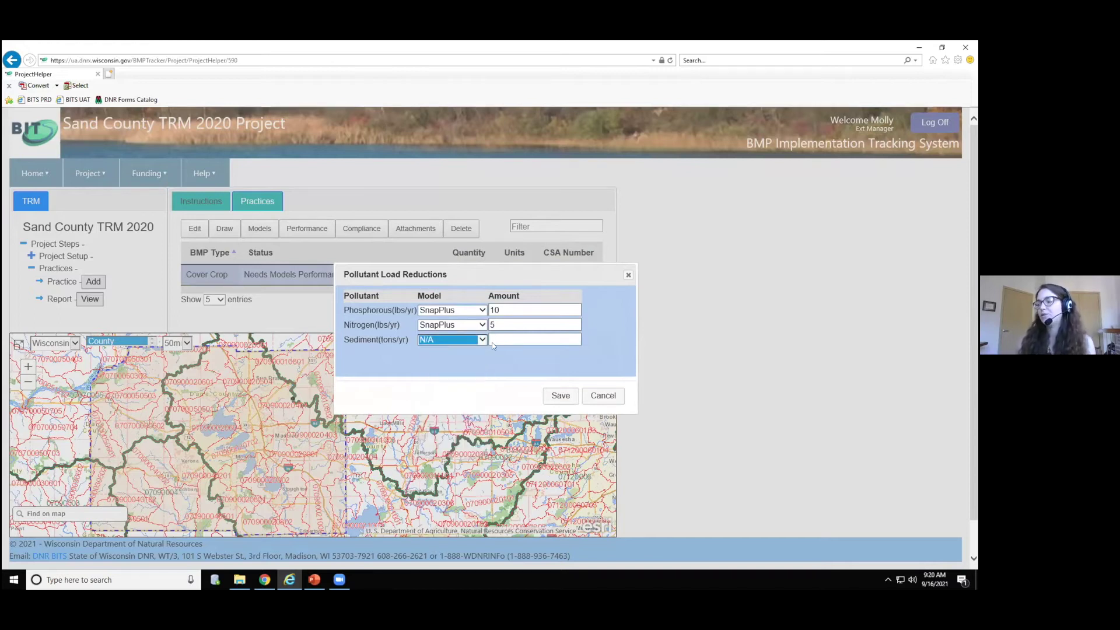
pyautogui.click(520, 360)
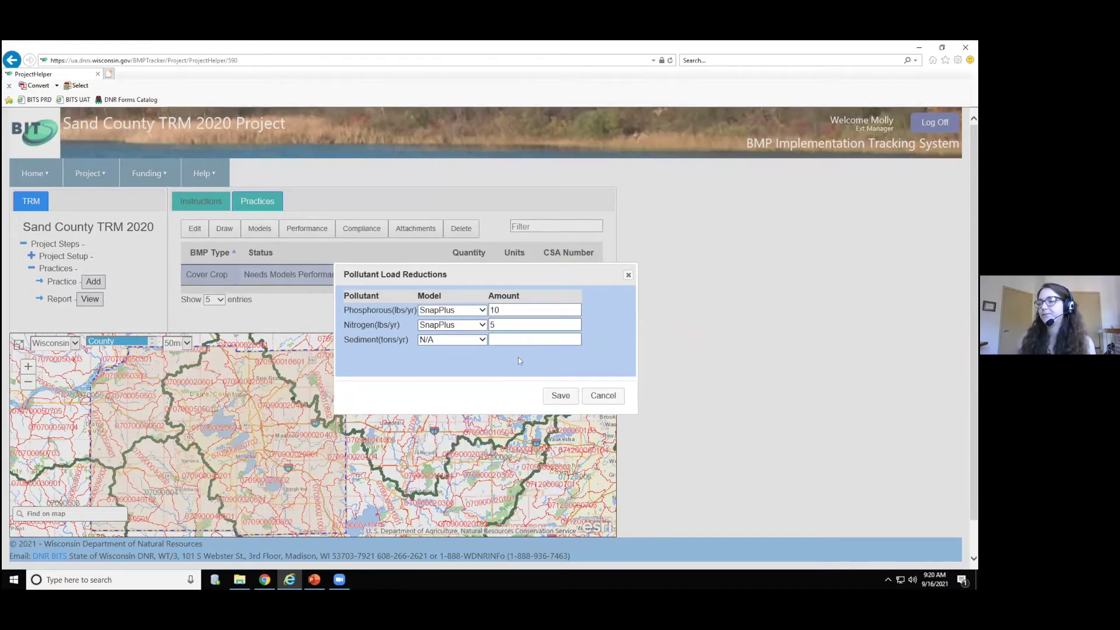
pyautogui.click(557, 396)
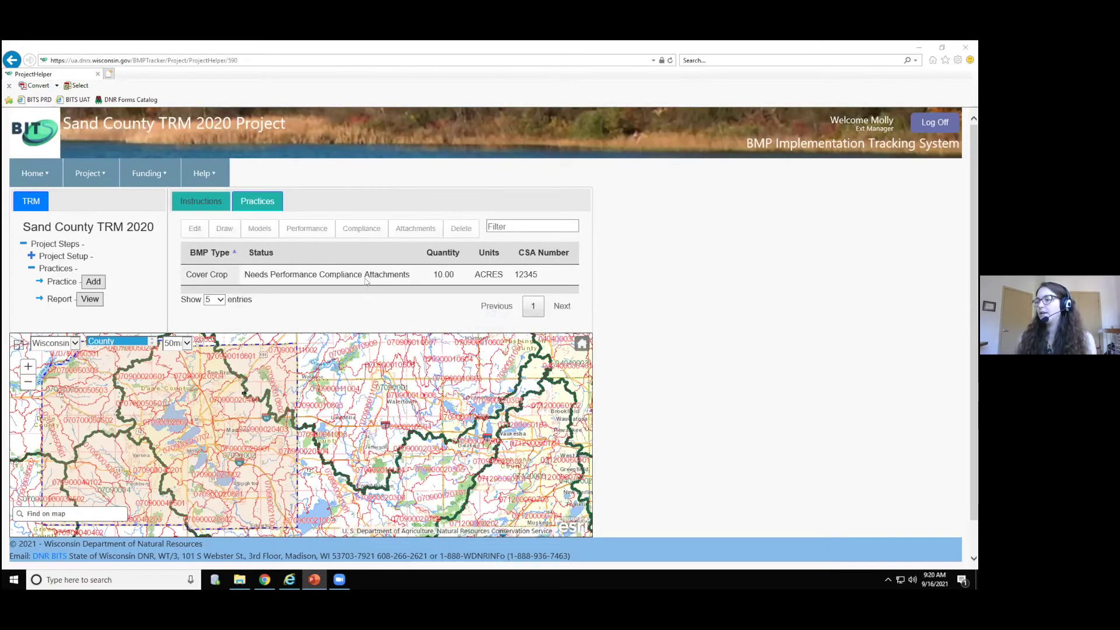
# - For the Cover Crop, check the Sheet, rill and wind erosion and Phosphorus index NR 151 standards
pyautogui.click(366, 282)
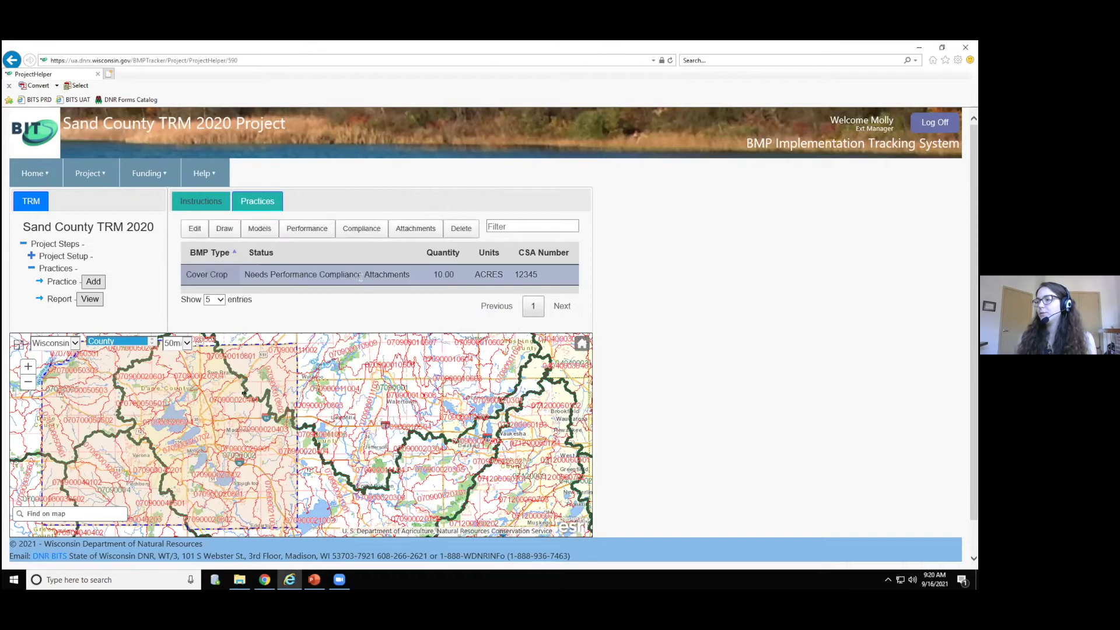
pyautogui.click(316, 227)
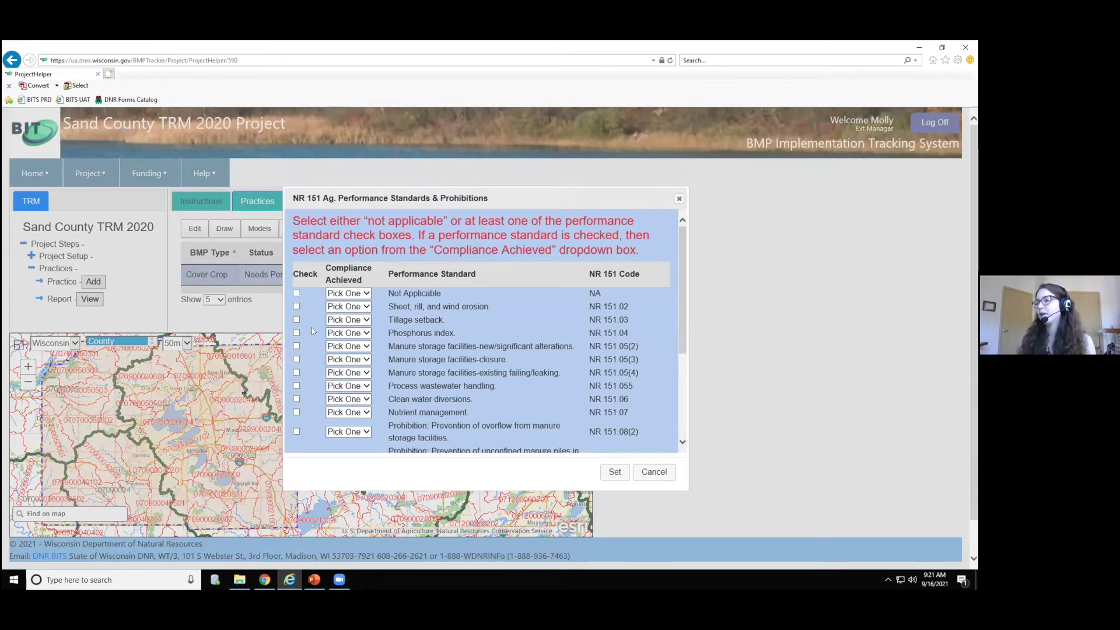
pyautogui.click(297, 306)
pyautogui.click(296, 332)
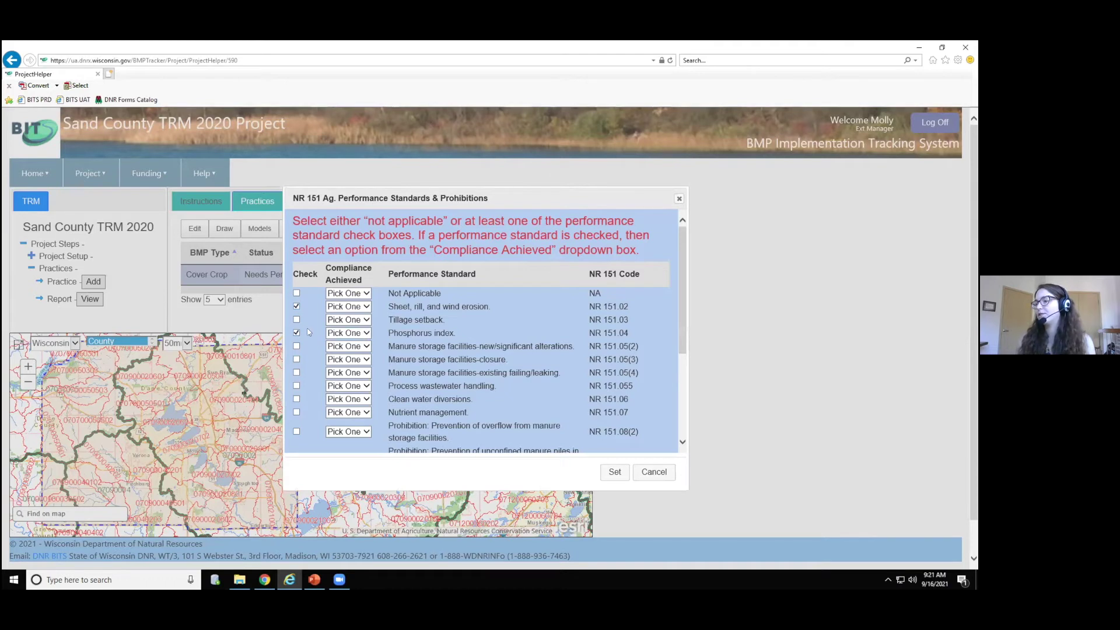
# - Set Compliance Achieved to Yes for both standards and save them
pyautogui.click(366, 307)
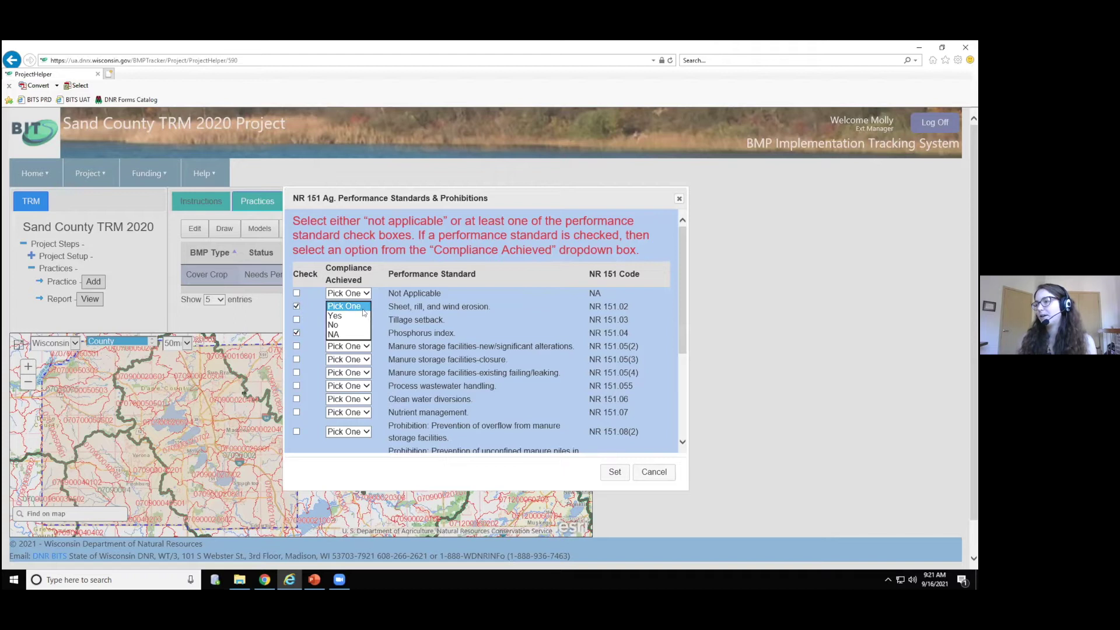
pyautogui.click(362, 316)
pyautogui.click(357, 333)
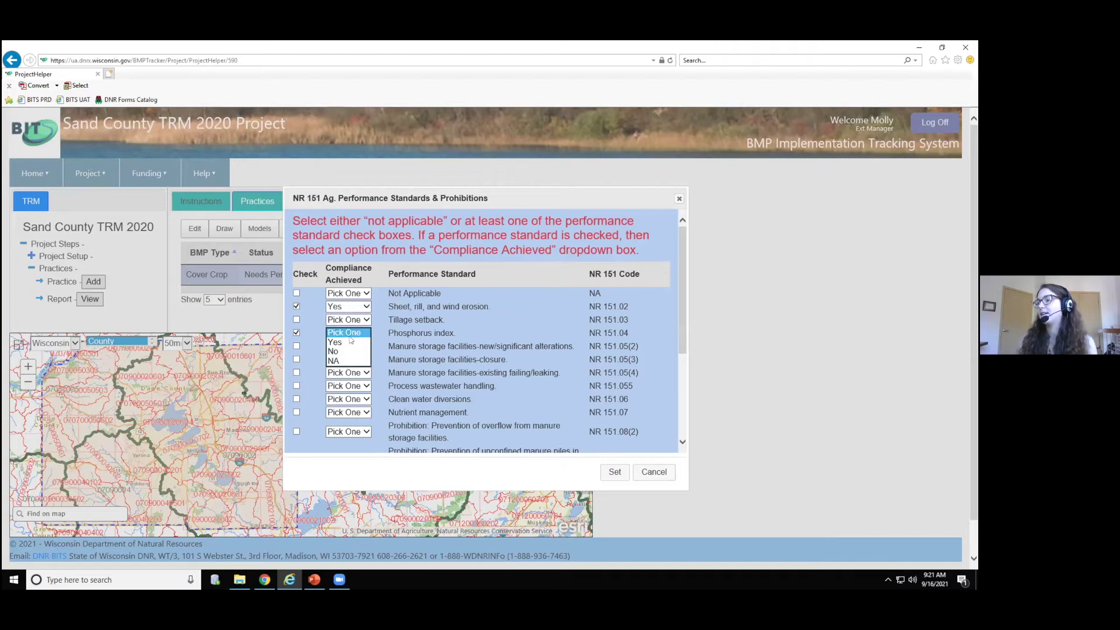
pyautogui.click(352, 343)
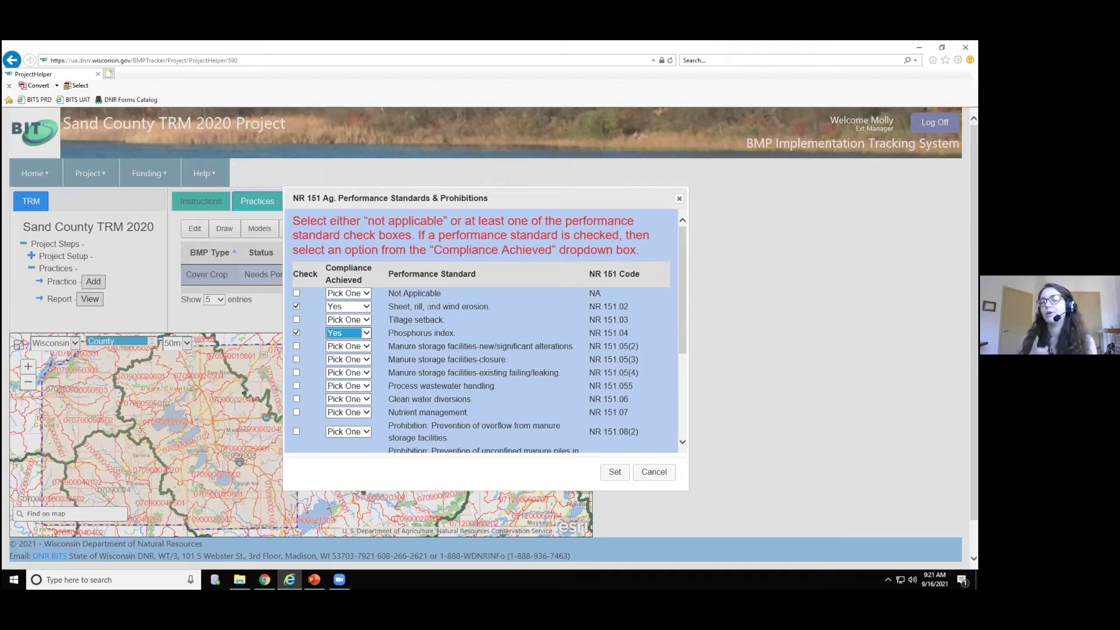
pyautogui.moveTo(684, 311); pyautogui.dragTo(679, 417)
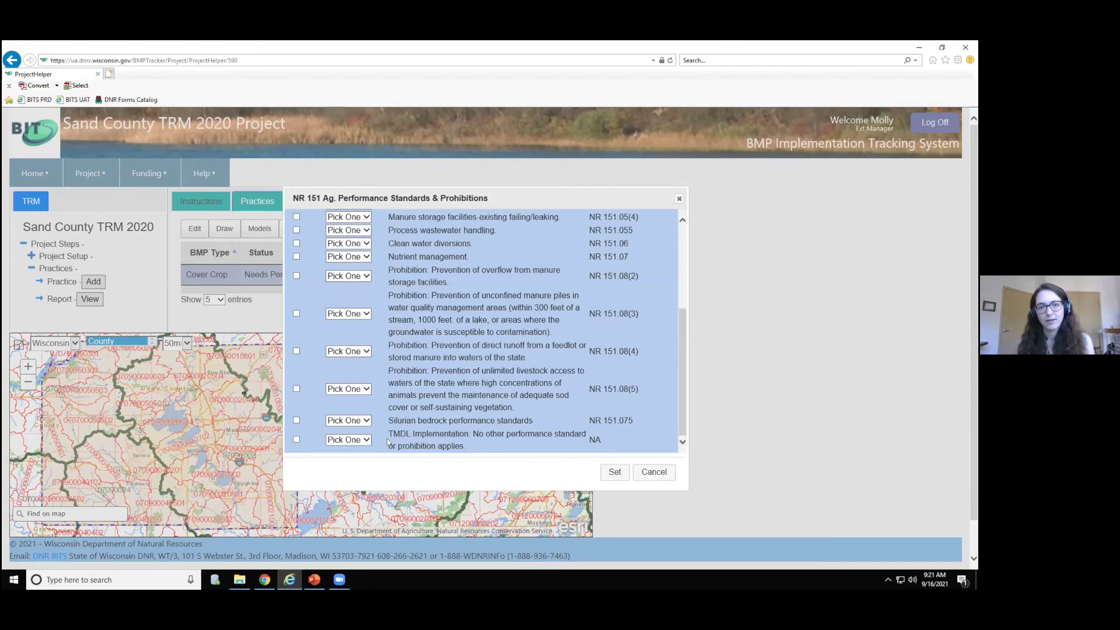
pyautogui.scroll(1, 675, 385)
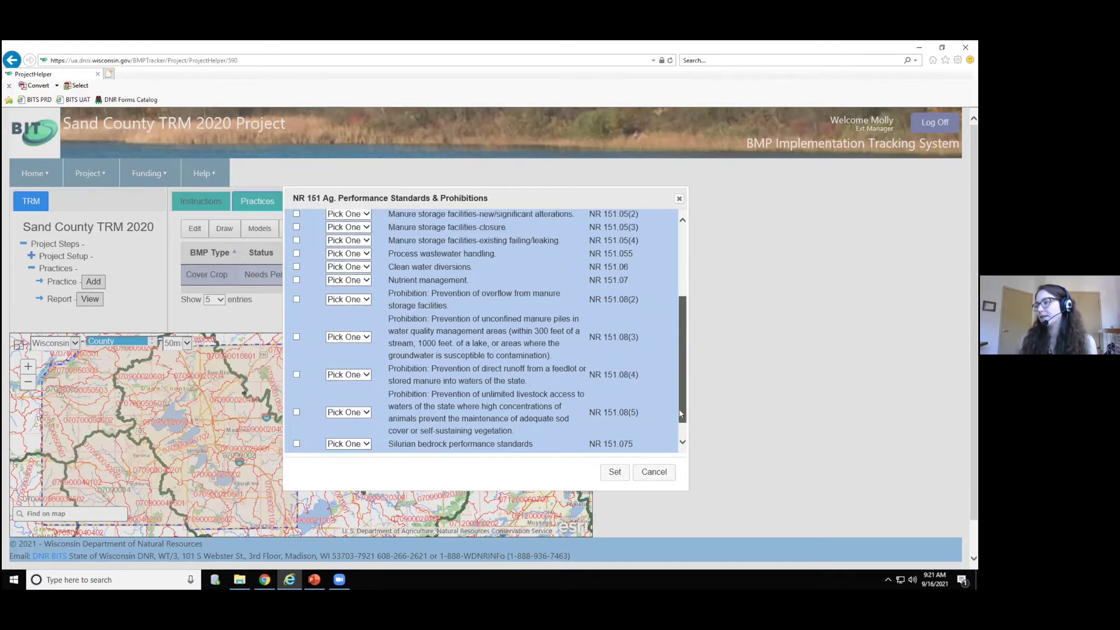
pyautogui.scroll(5, 672, 357)
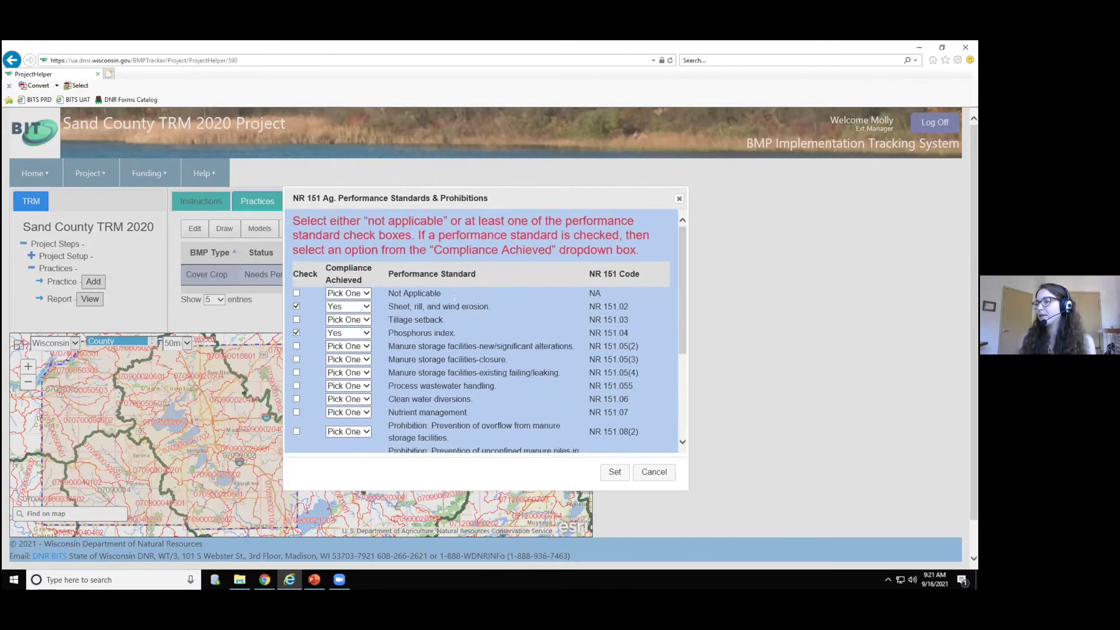
pyautogui.click(614, 473)
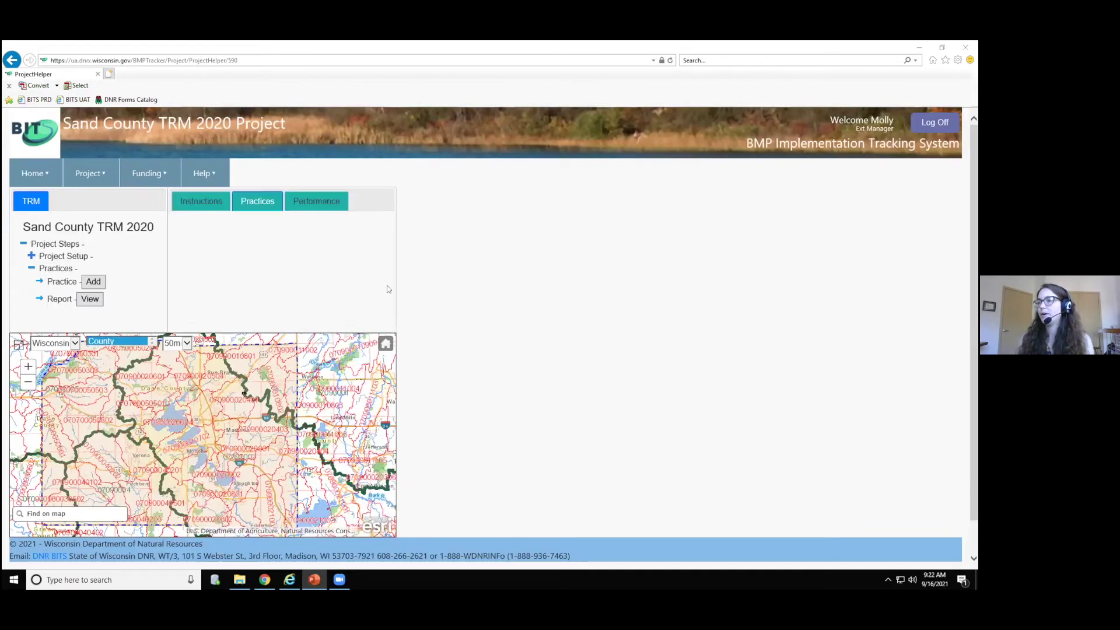
# - Set the Cover Crop's notice type to NR 151, confirm the county compliance letter, and save
pyautogui.click(369, 274)
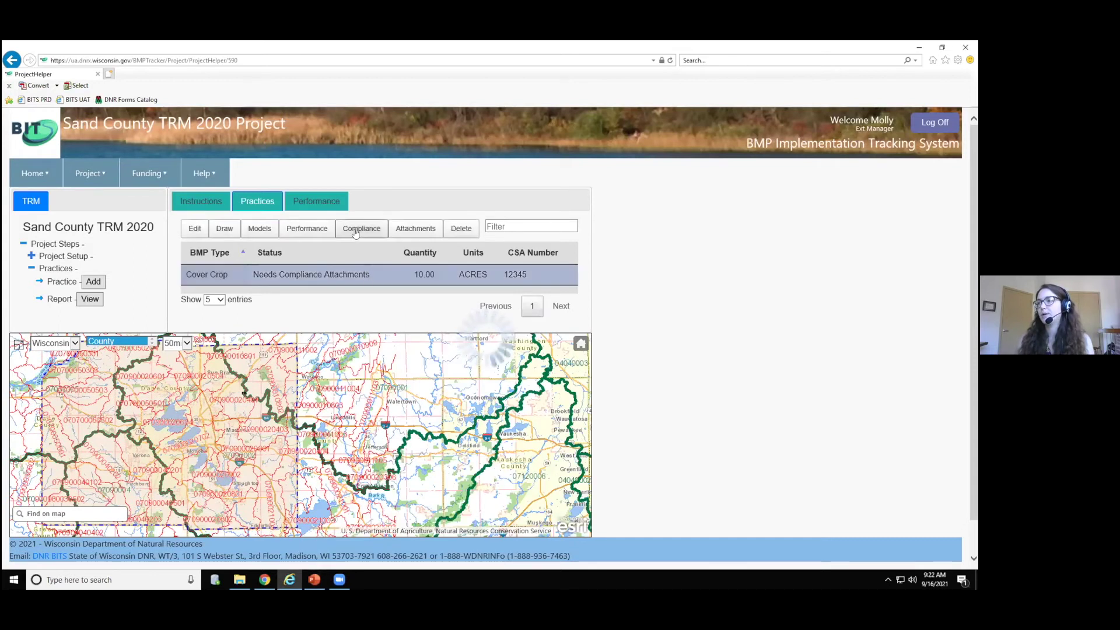
pyautogui.click(362, 233)
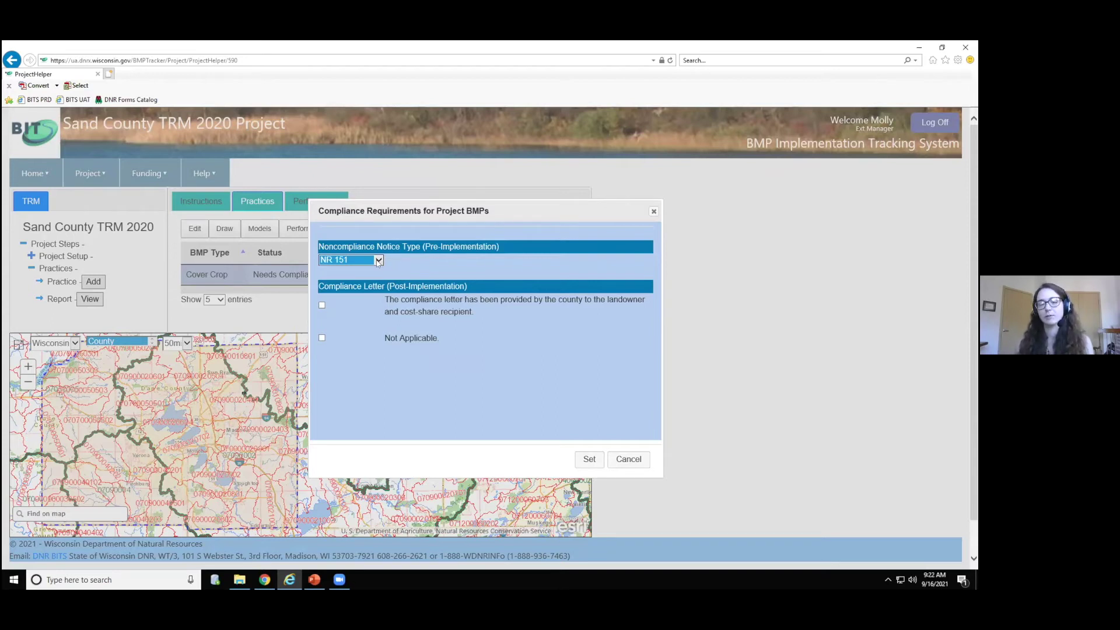
pyautogui.click(379, 262)
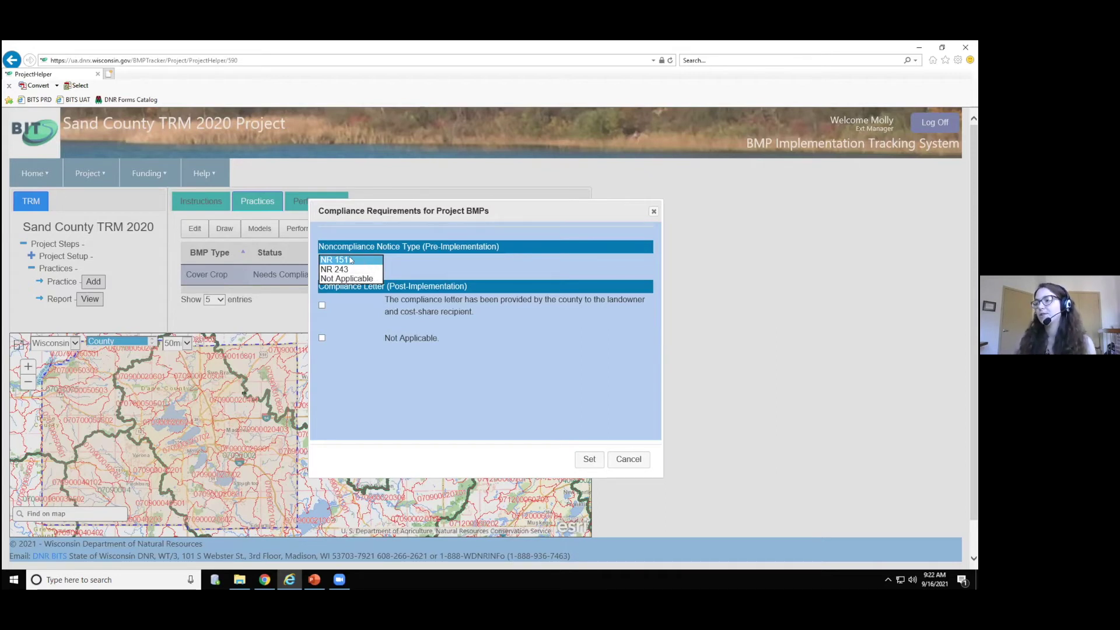
pyautogui.click(351, 260)
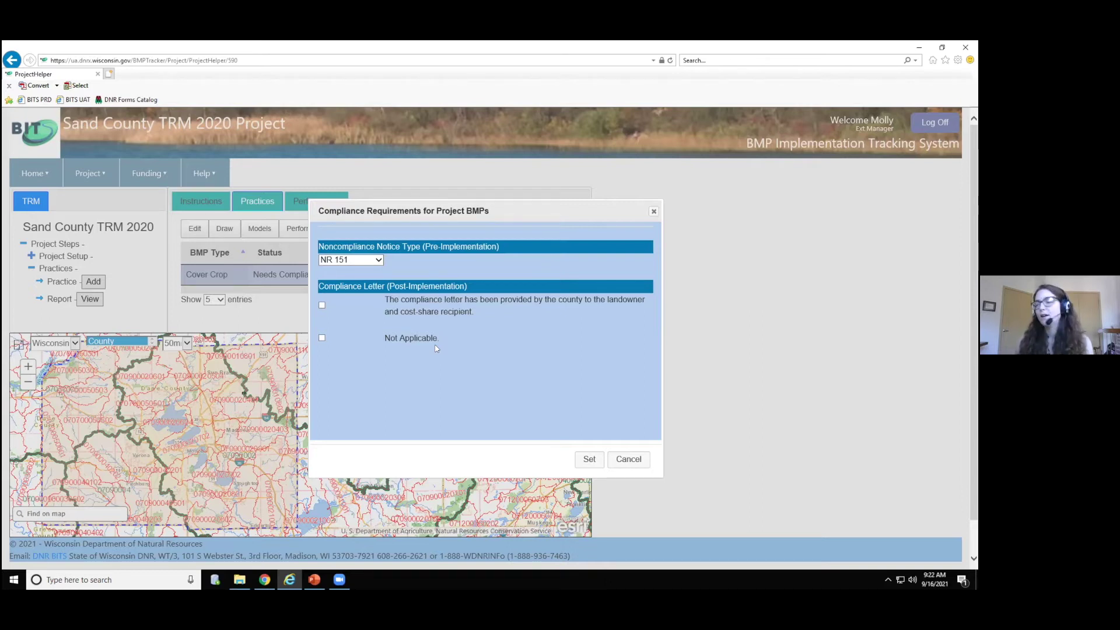
pyautogui.click(321, 306)
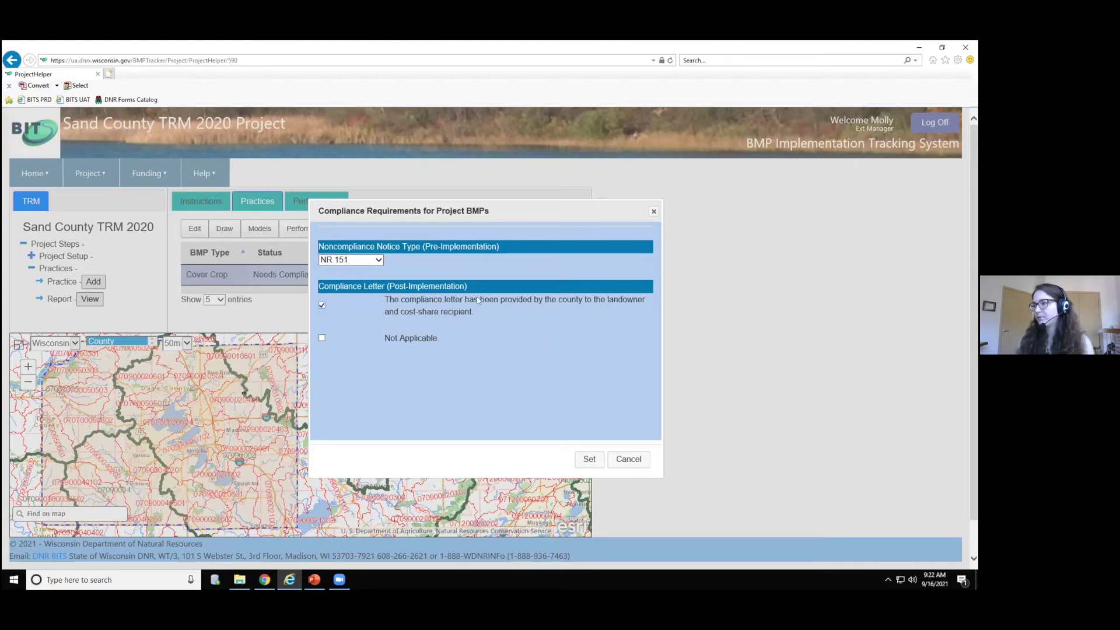
pyautogui.click(588, 460)
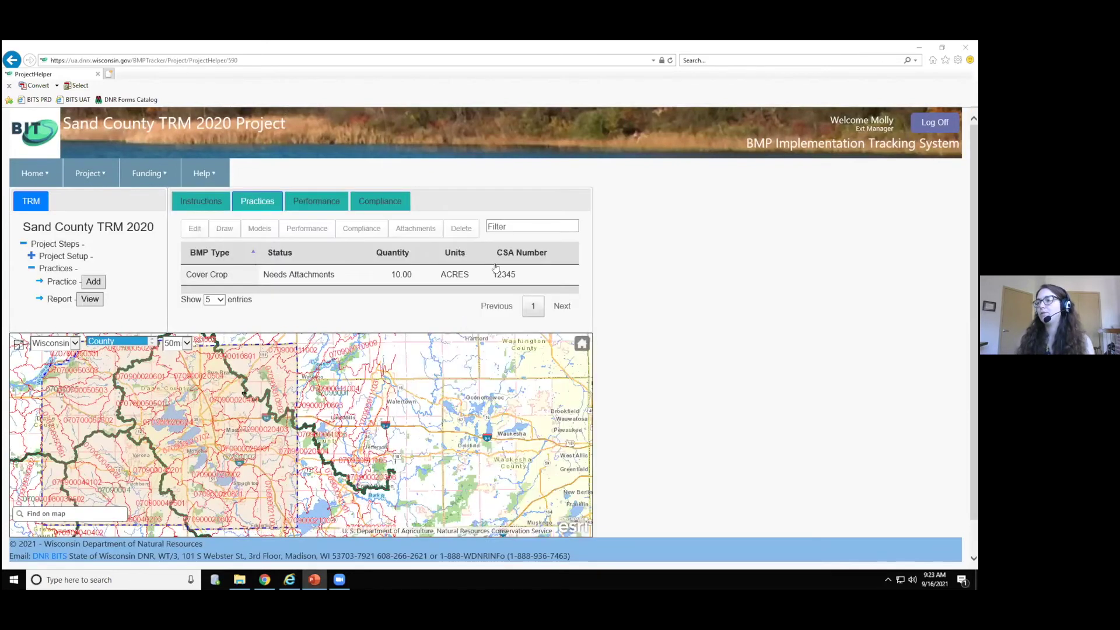
# - Start a required document for the Cover Crop with document type Aerial Map
pyautogui.click(420, 276)
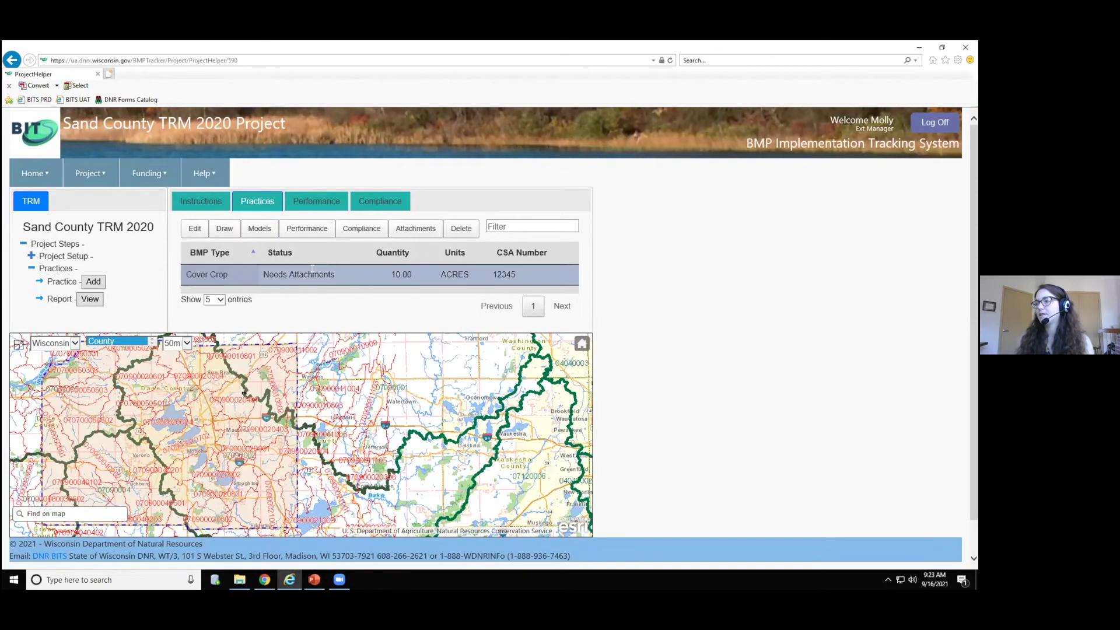
pyautogui.click(427, 232)
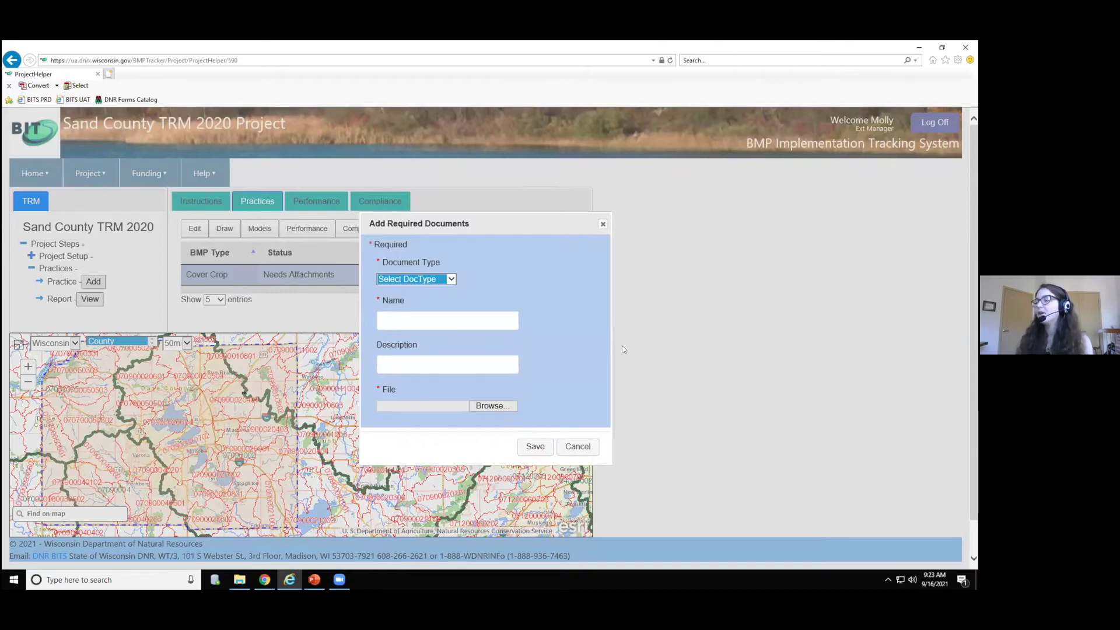
pyautogui.click(451, 279)
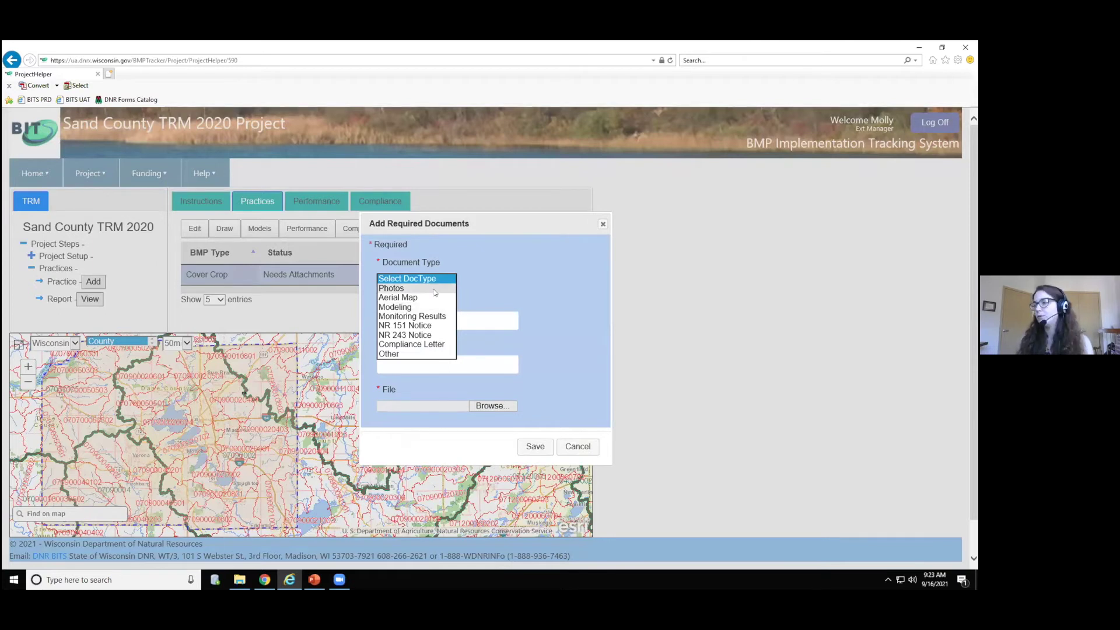
pyautogui.click(428, 298)
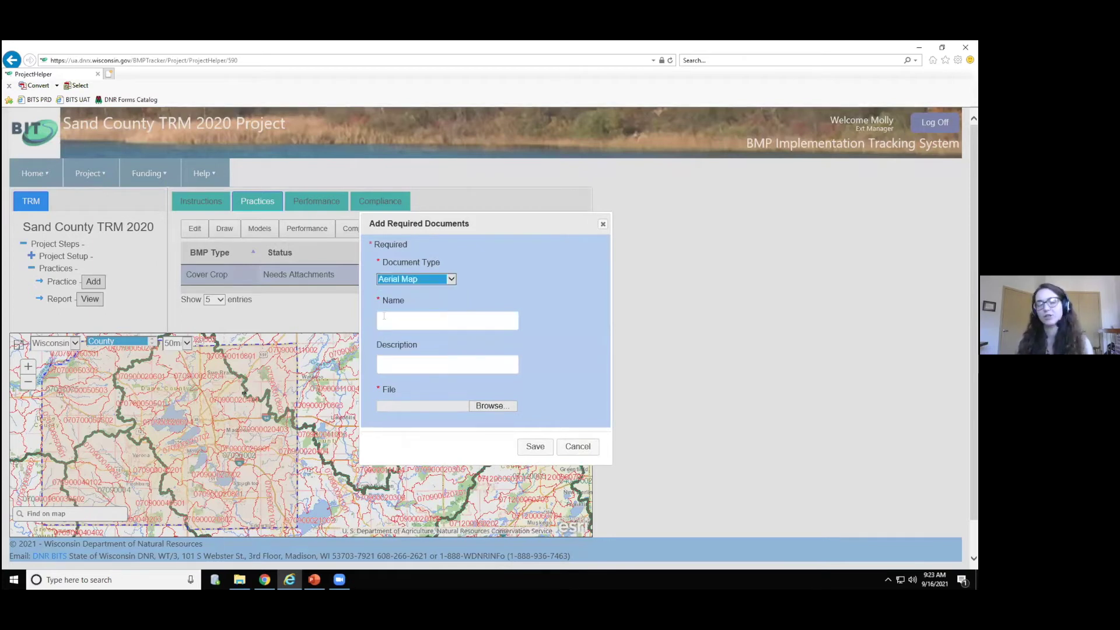
# - Name the document MapOfCoverCrops and describe it as 'Map from 1000 ft'
pyautogui.click(438, 318)
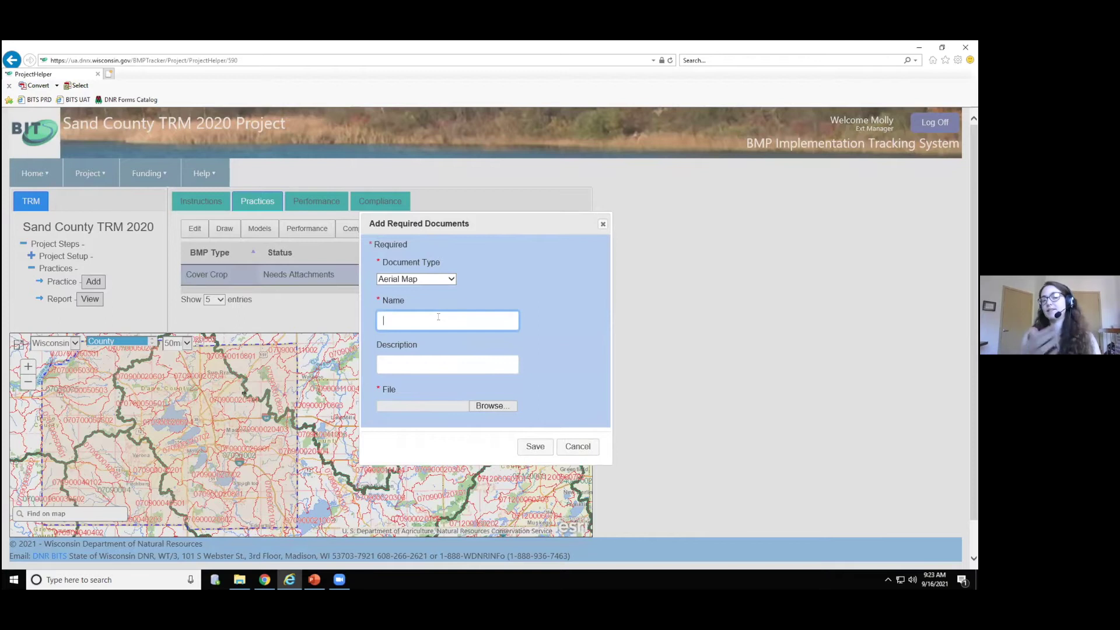
pyautogui.write('MapOfCover op')
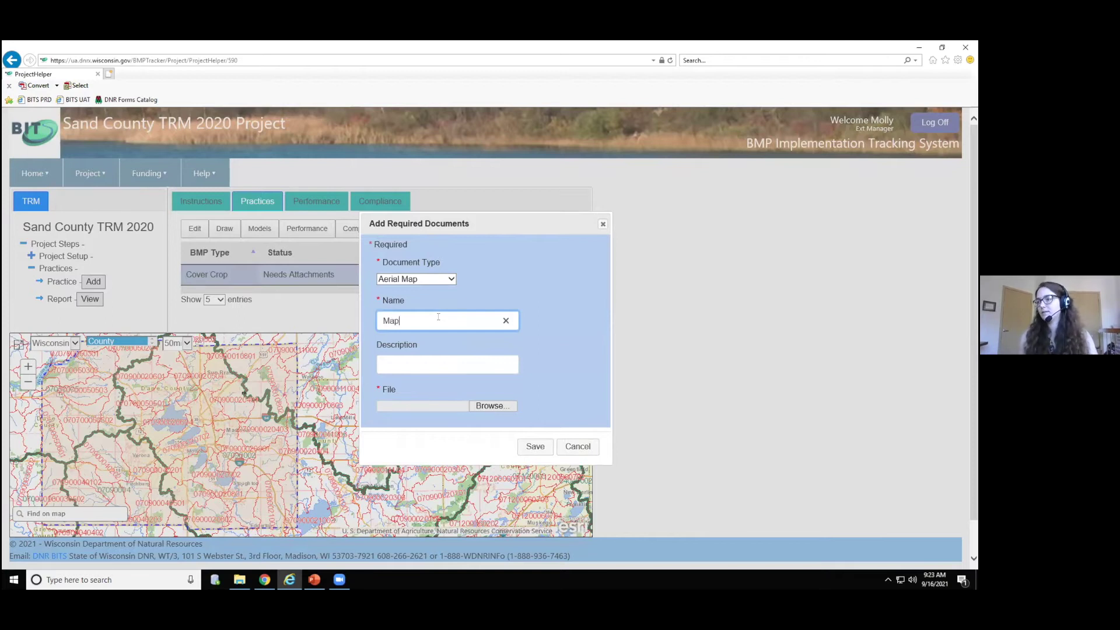
pyautogui.press('BackSpace')
pyautogui.press('BackSpace')
pyautogui.press('BackSpace')
pyautogui.write('Crop')
pyautogui.press('BackSpace')
pyautogui.press('BackSpace')
pyautogui.press('BackSpace')
pyautogui.press('BackSpace')
pyautogui.write('Crops')
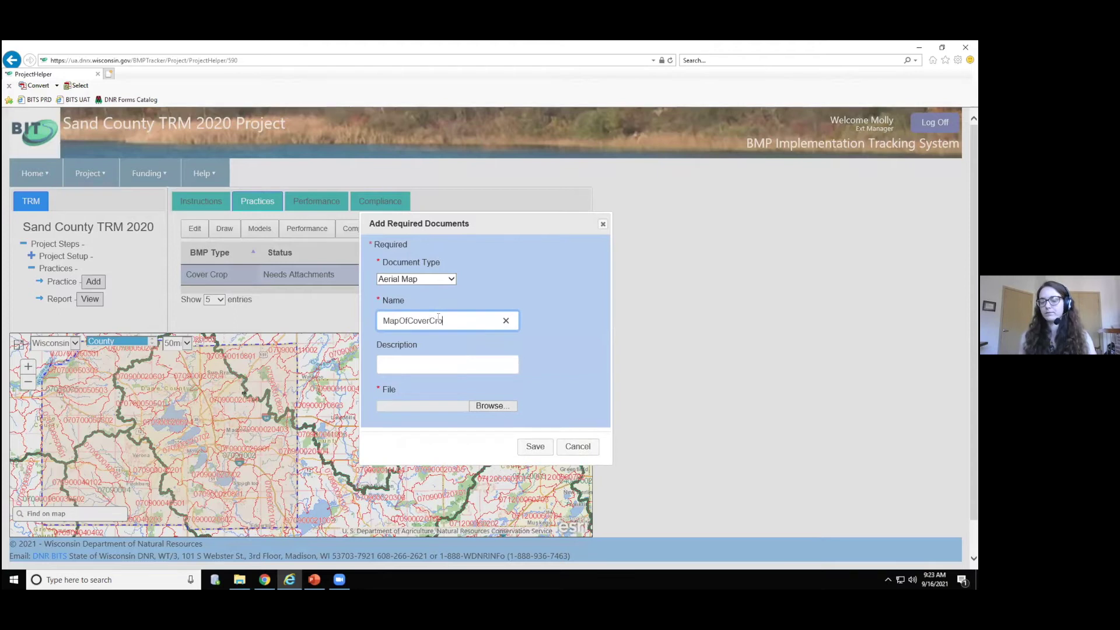
pyautogui.click(425, 362)
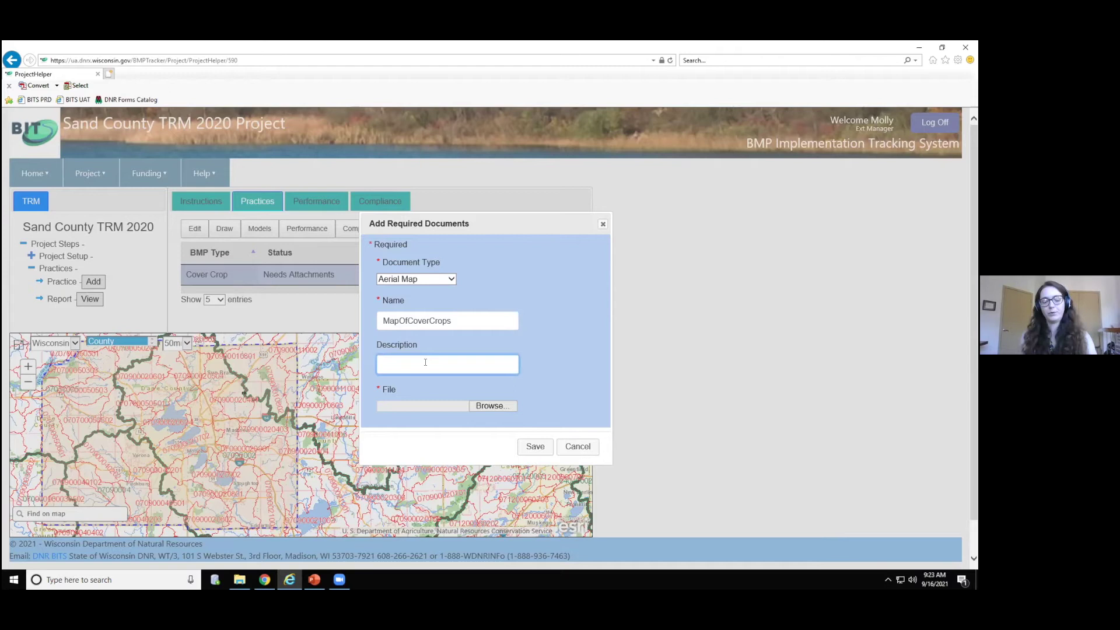
pyautogui.write('Map from 1')
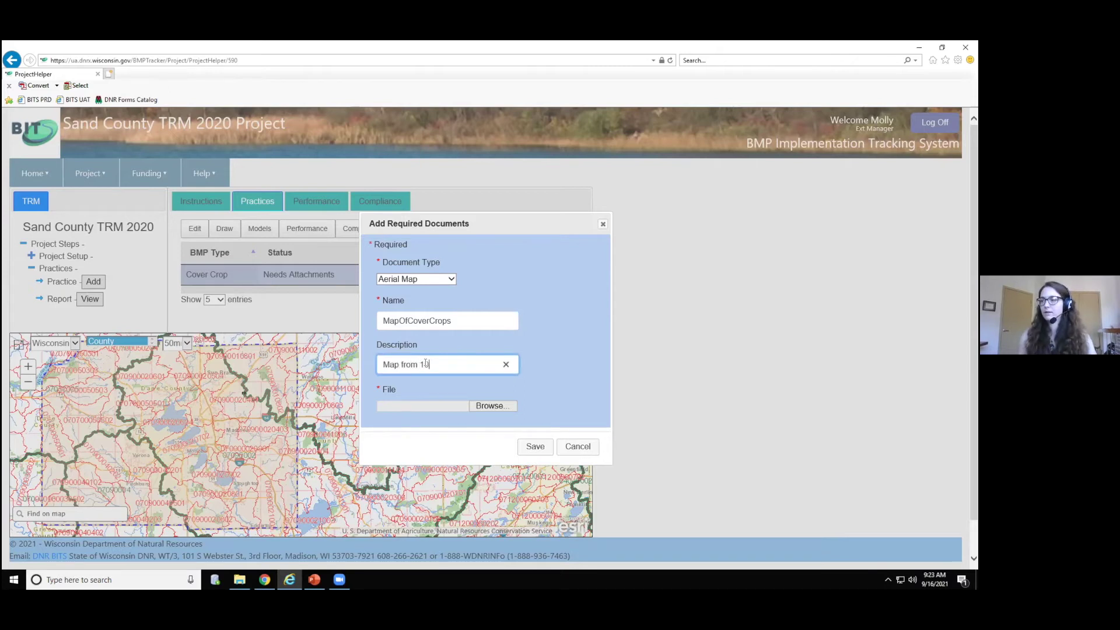
pyautogui.write('000 ft')
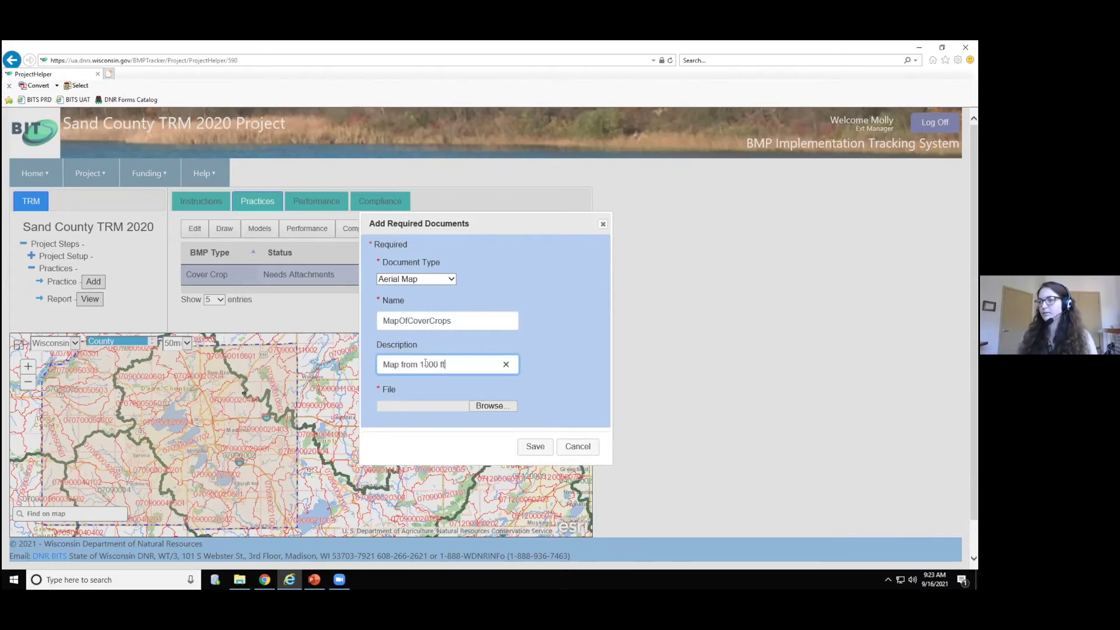
# - Attach testfile.txt as the aerial map file and save the document
pyautogui.click(480, 407)
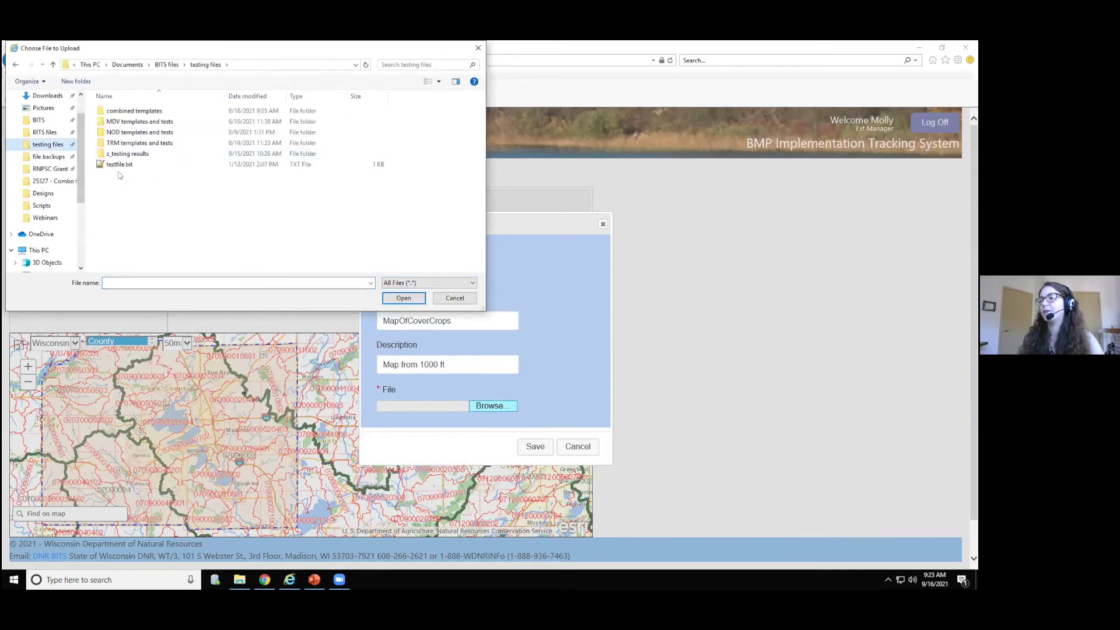
pyautogui.click(120, 166)
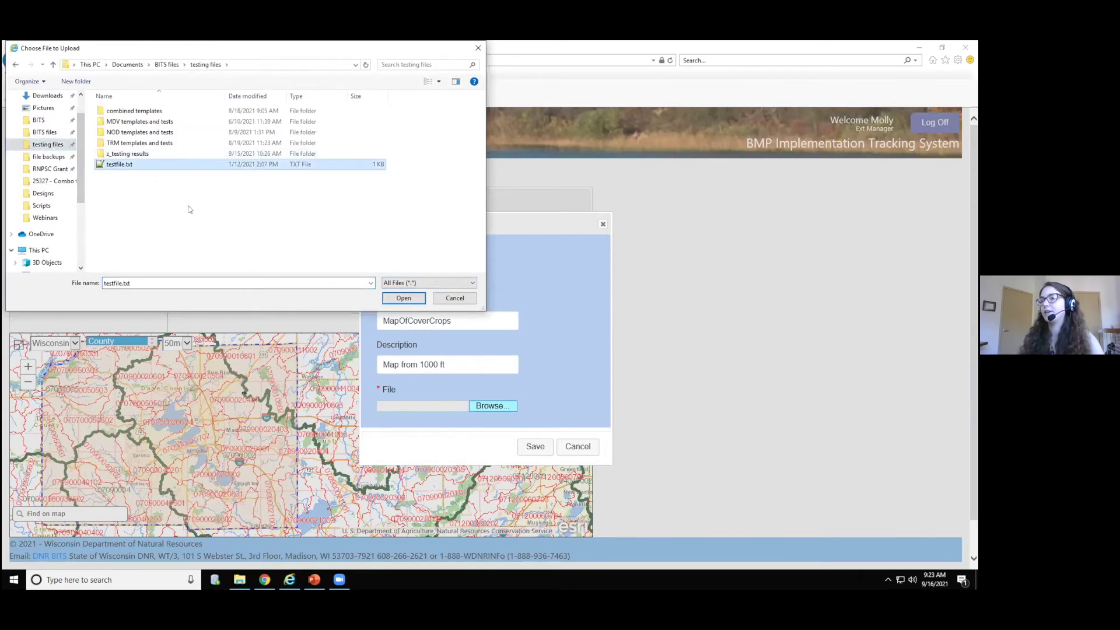
pyautogui.click(407, 298)
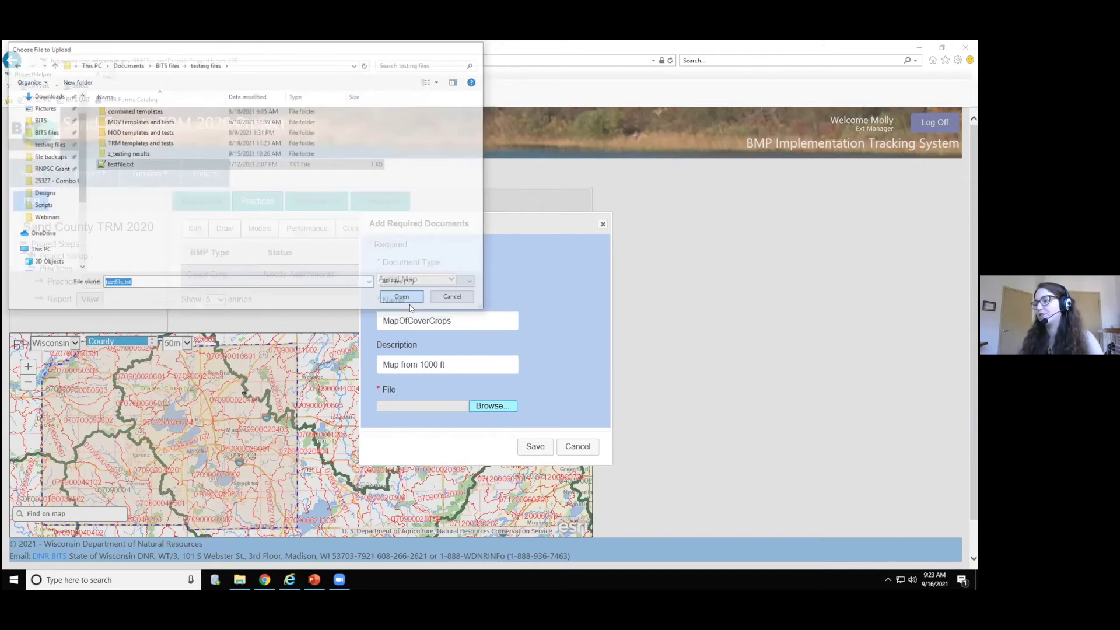
pyautogui.click(532, 449)
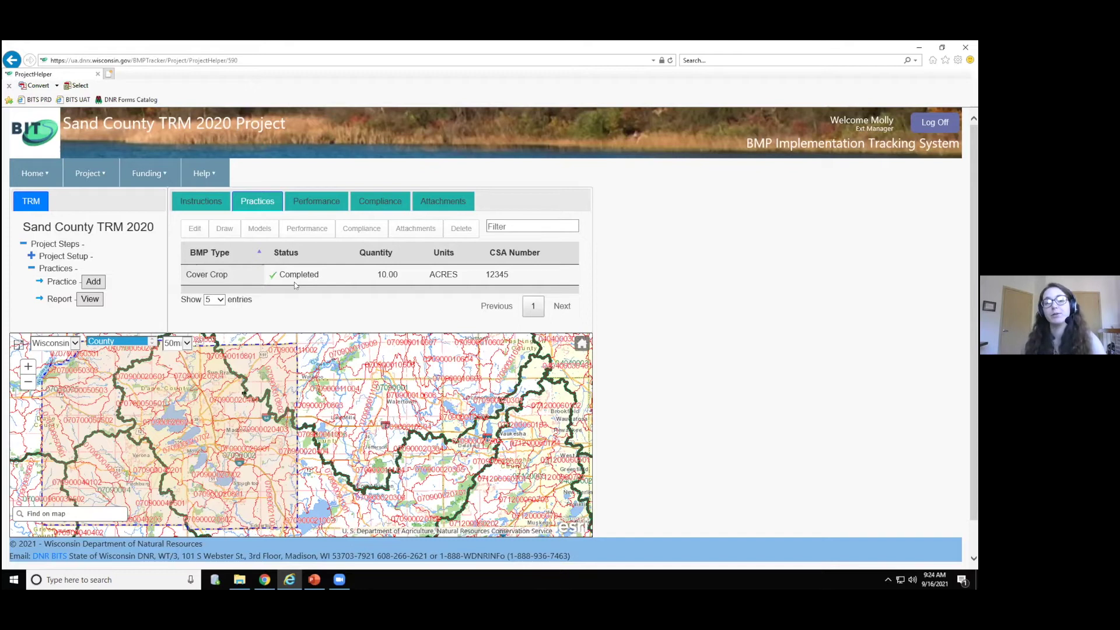
pyautogui.click(321, 273)
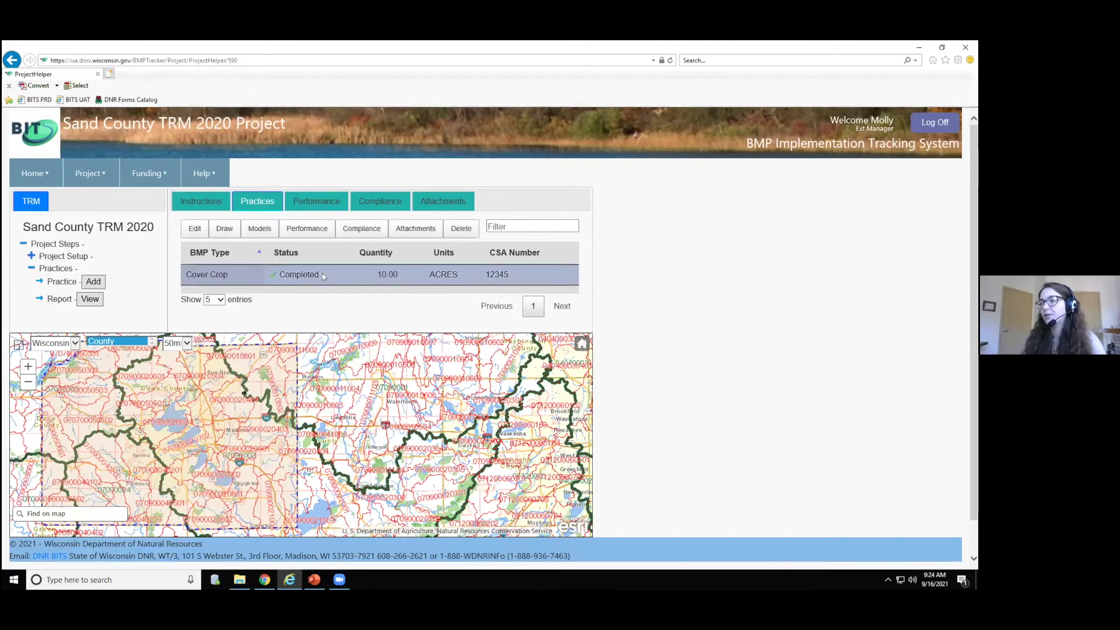
pyautogui.click(423, 230)
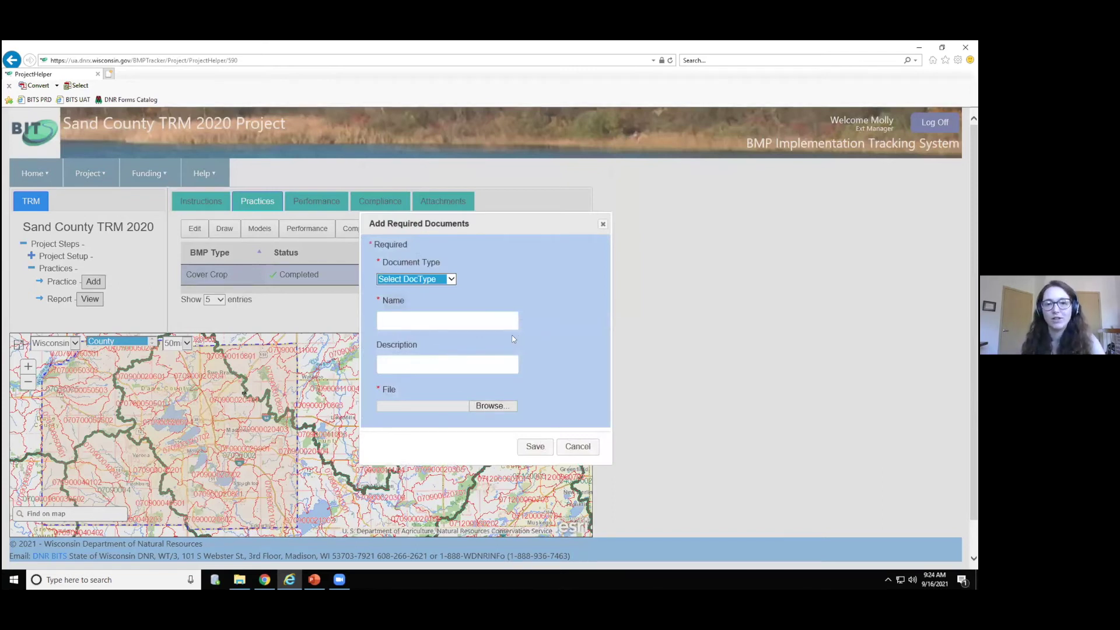
pyautogui.click(579, 446)
pyautogui.hotkey('alt', 'Tab')
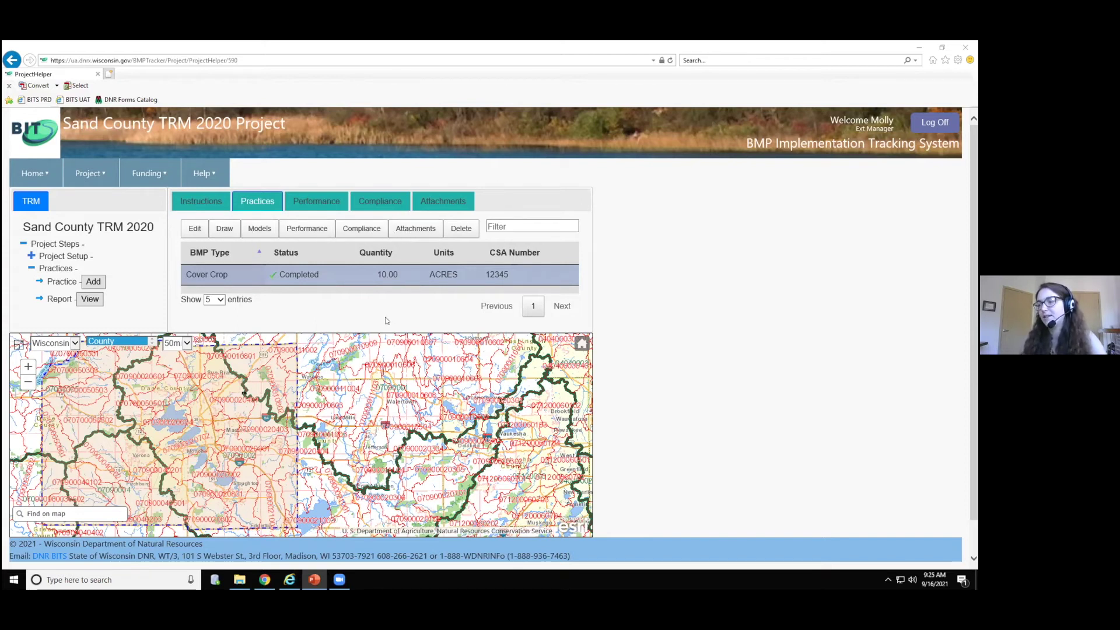
# - Review the Performance, Compliance and Attachments tabs, where MapOfCoverCrops is listed
pyautogui.click(326, 202)
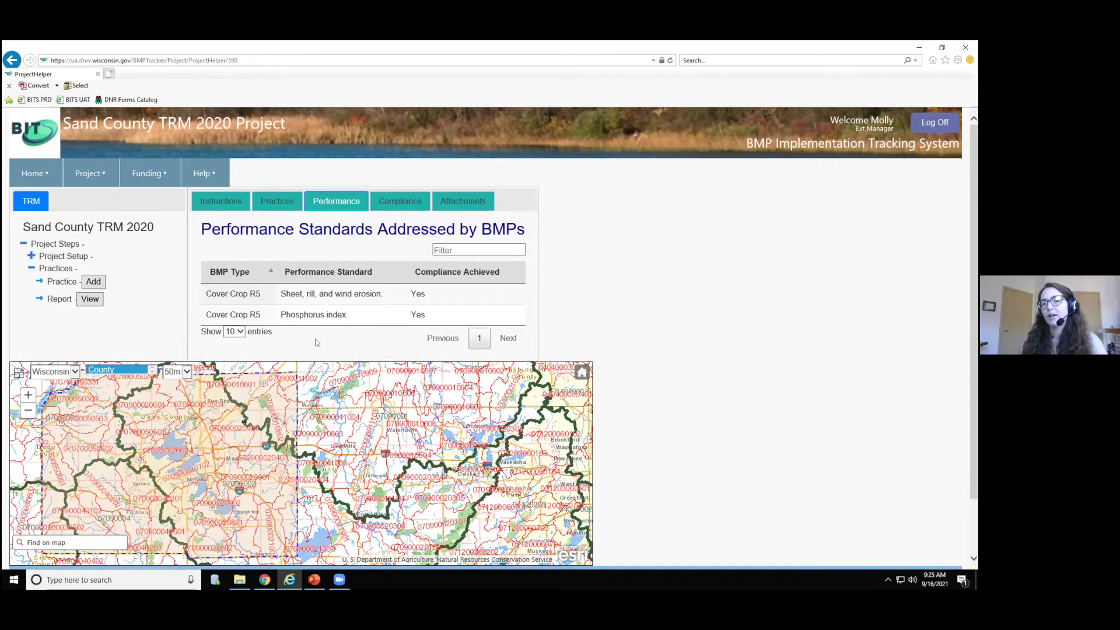
pyautogui.click(392, 201)
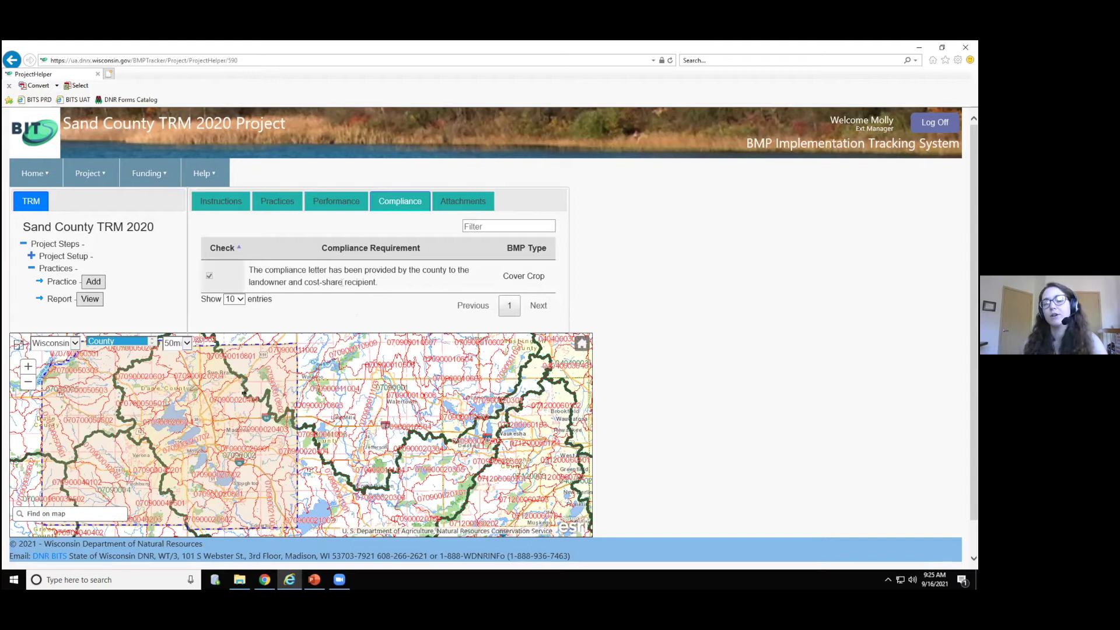
pyautogui.click(462, 200)
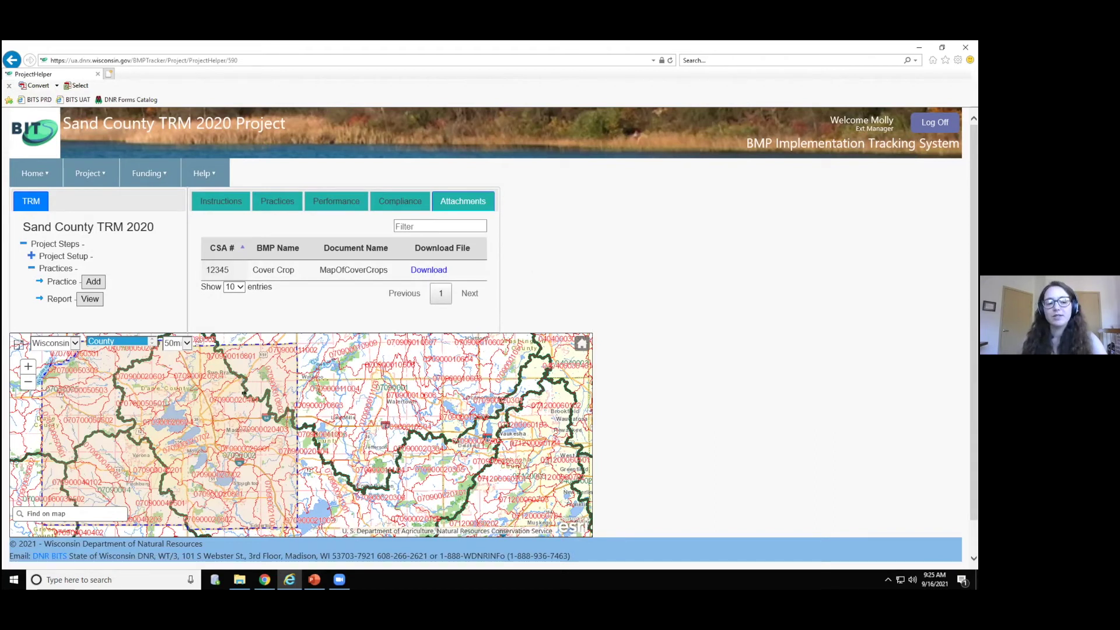
pyautogui.hotkey('alt', 'Tab')
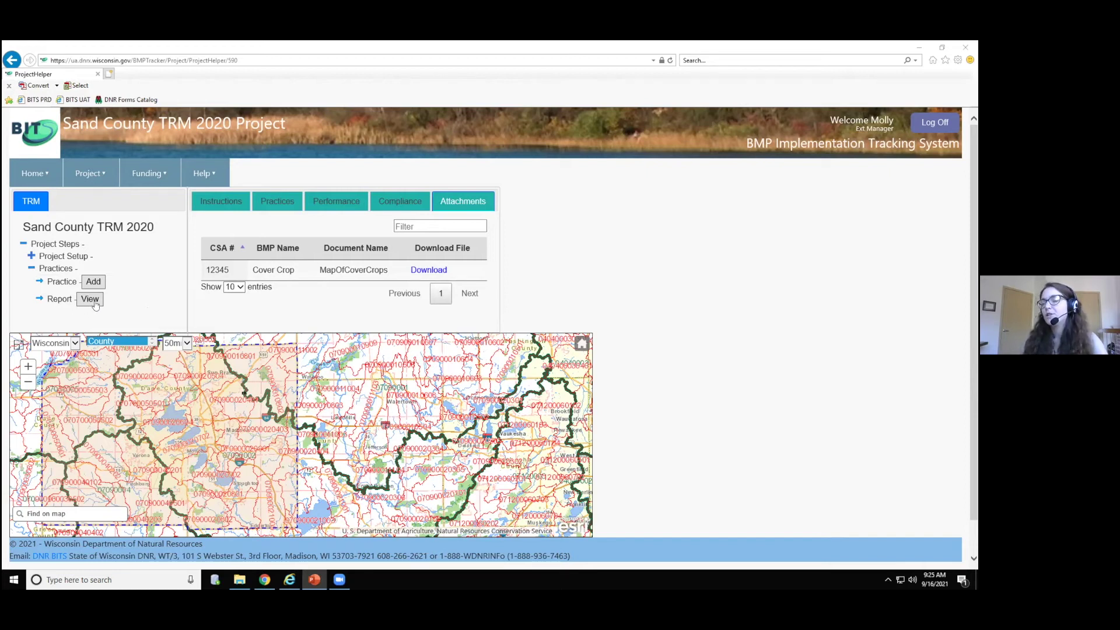
# - Scroll the TRM final report to its certification section, peek at Export formats, and go back
pyautogui.click(96, 303)
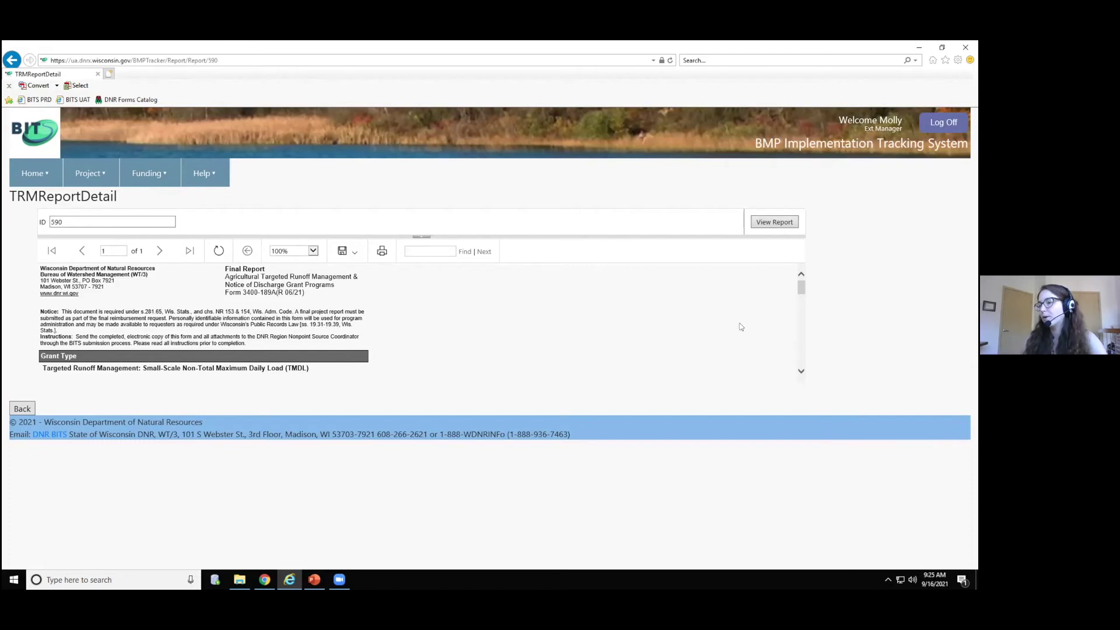
pyautogui.moveTo(801, 288); pyautogui.dragTo(806, 301)
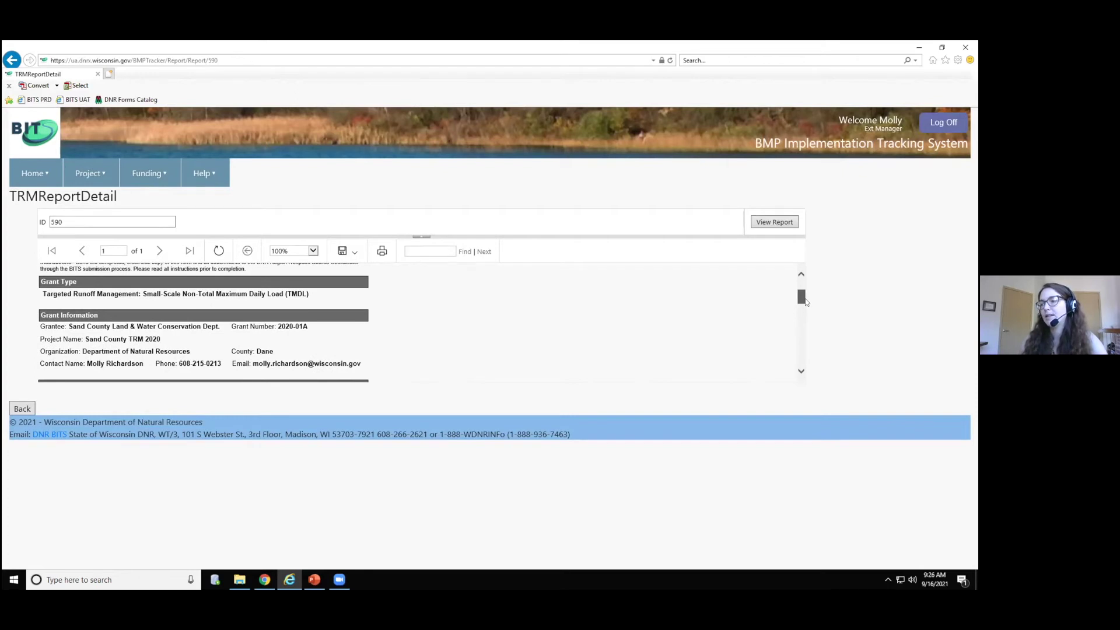
pyautogui.moveTo(806, 302); pyautogui.dragTo(806, 308)
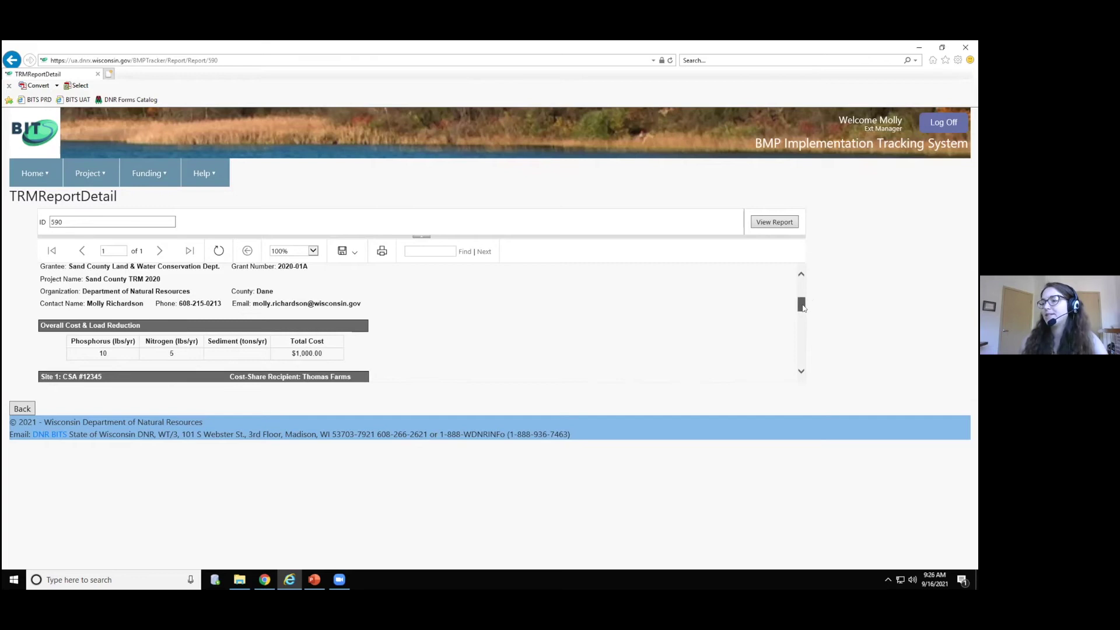
pyautogui.moveTo(802, 306); pyautogui.dragTo(800, 323)
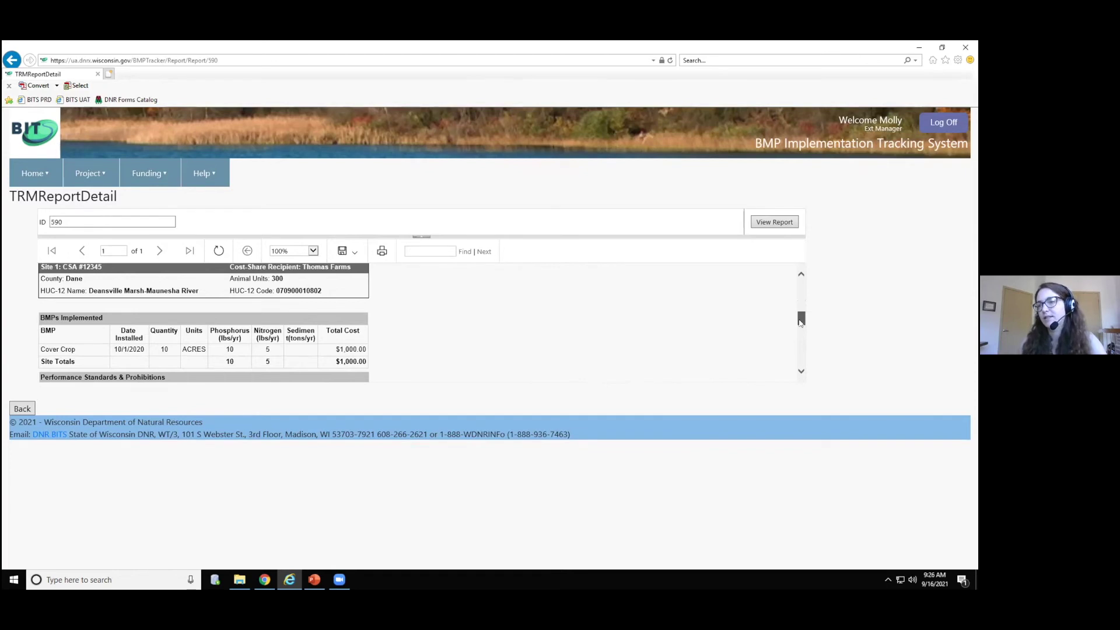
pyautogui.moveTo(800, 319); pyautogui.dragTo(800, 357)
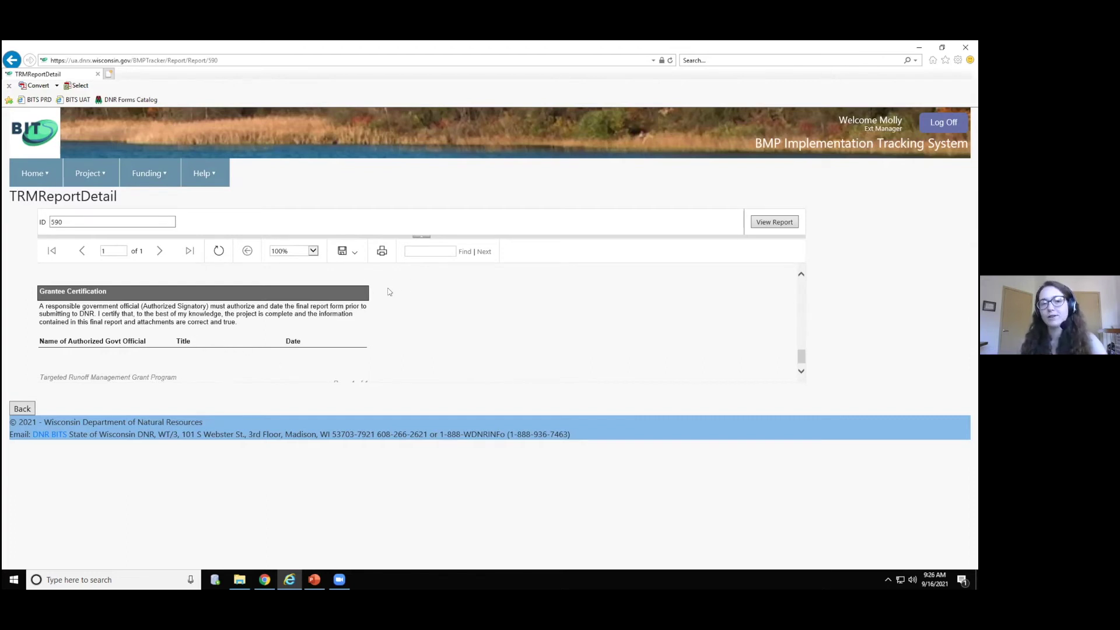
pyautogui.click(353, 255)
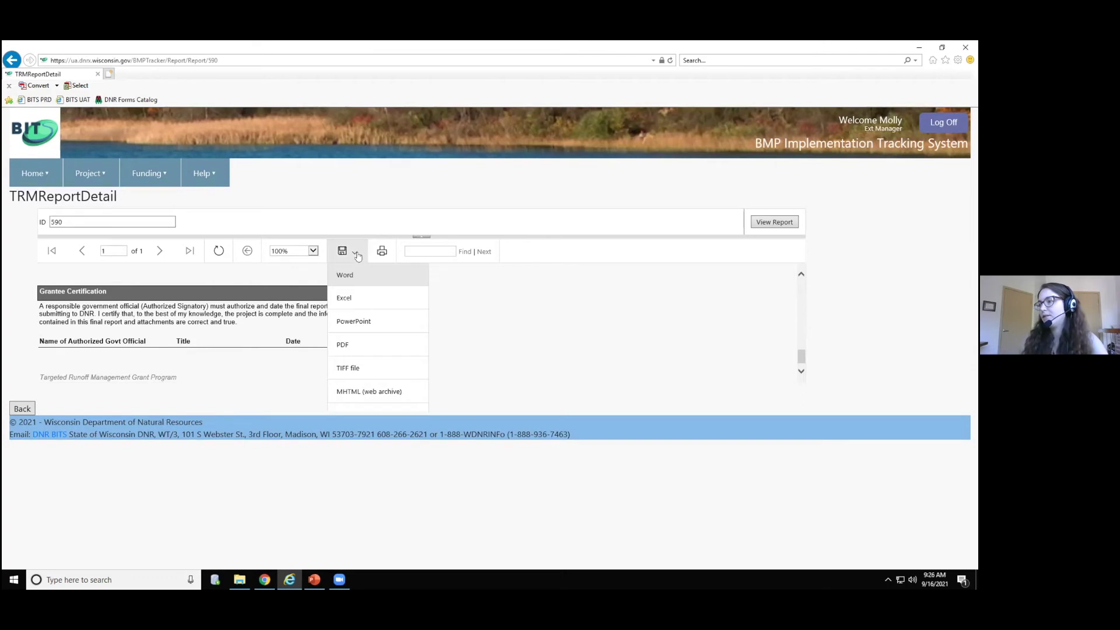
pyautogui.click(435, 282)
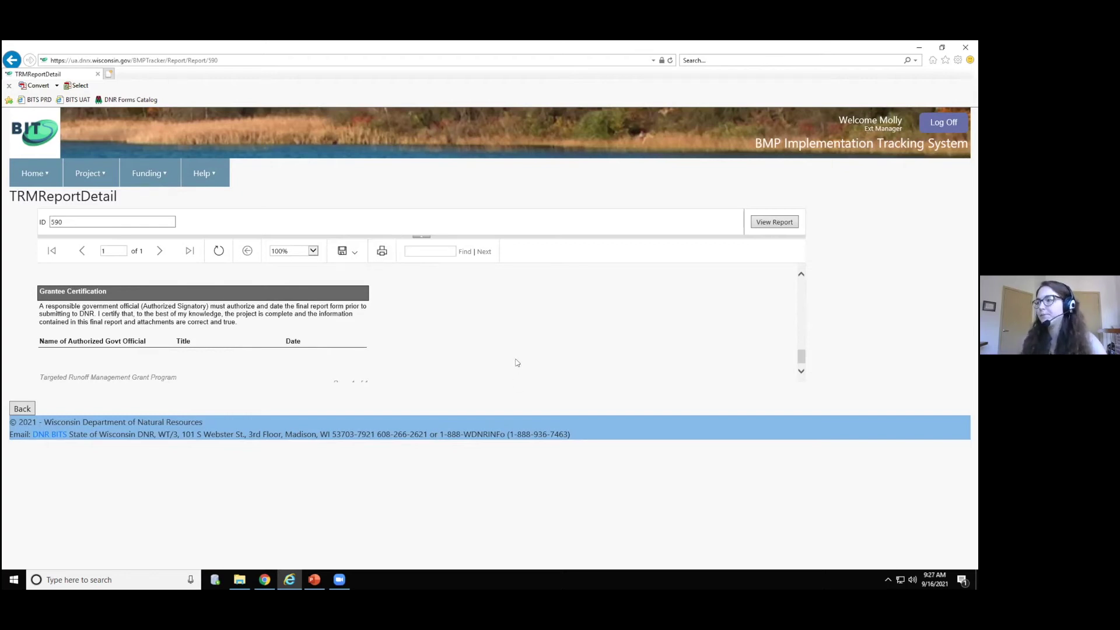
pyautogui.click(20, 410)
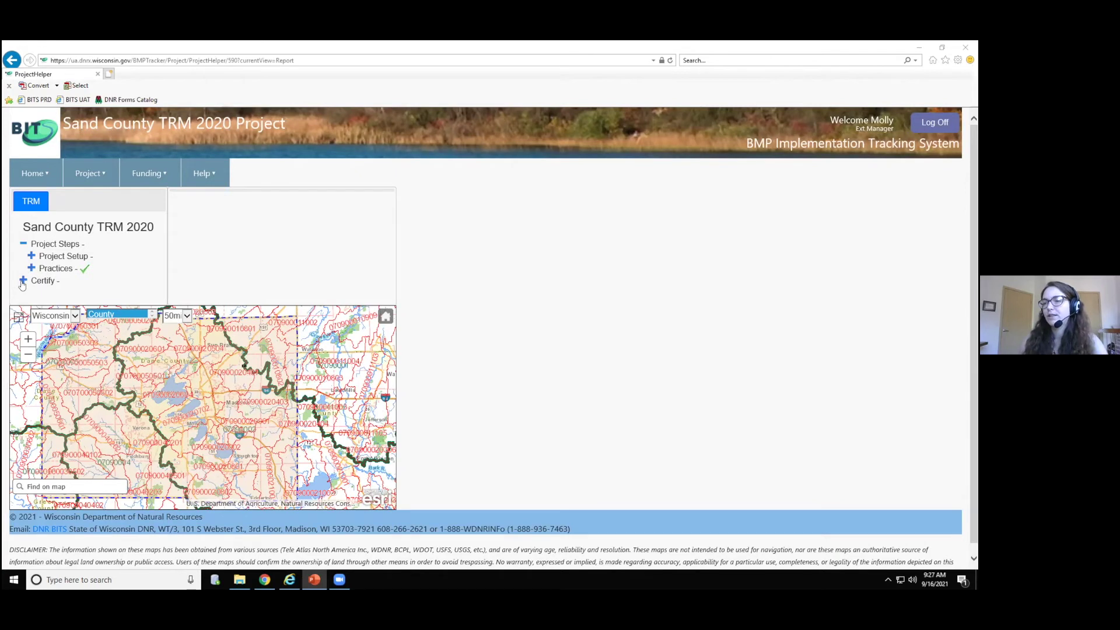
# - Expand the Certify step and add a Signature certification
pyautogui.click(23, 282)
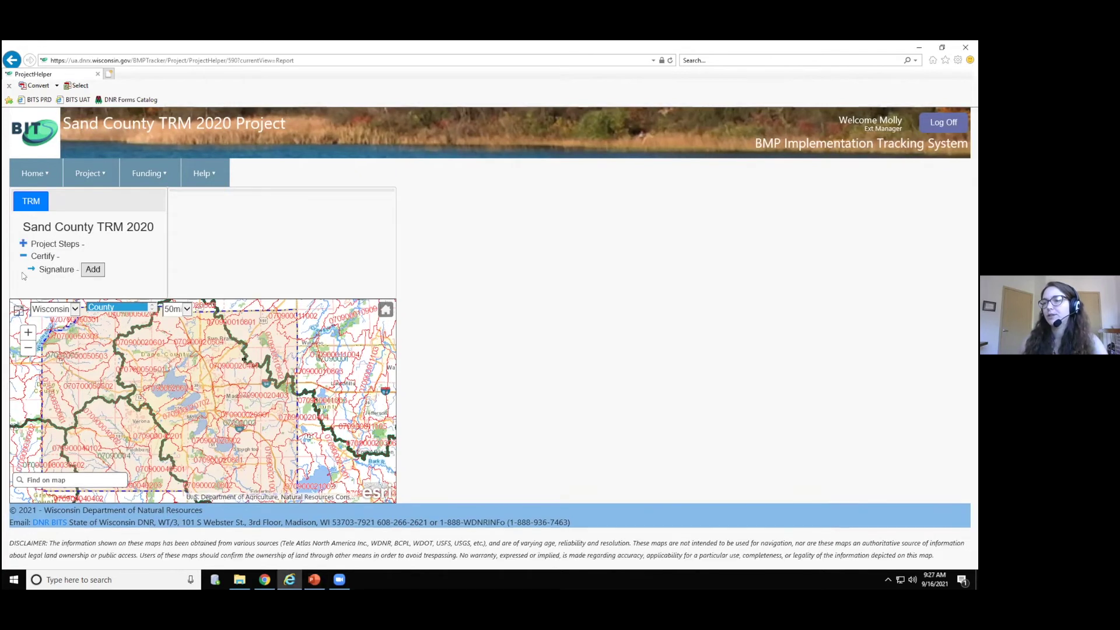
pyautogui.click(92, 271)
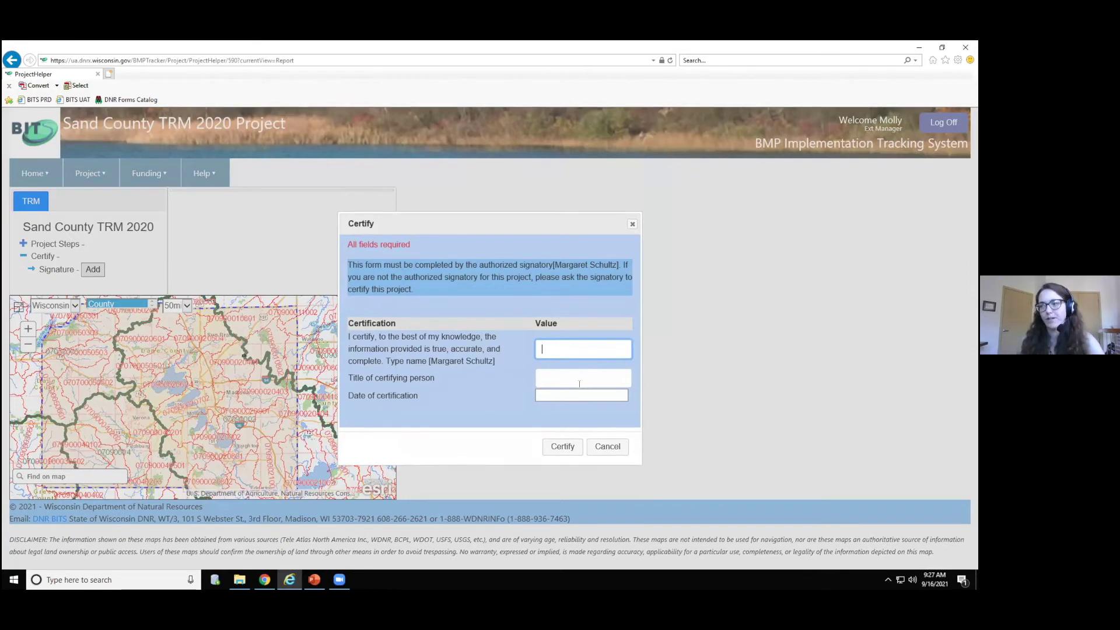
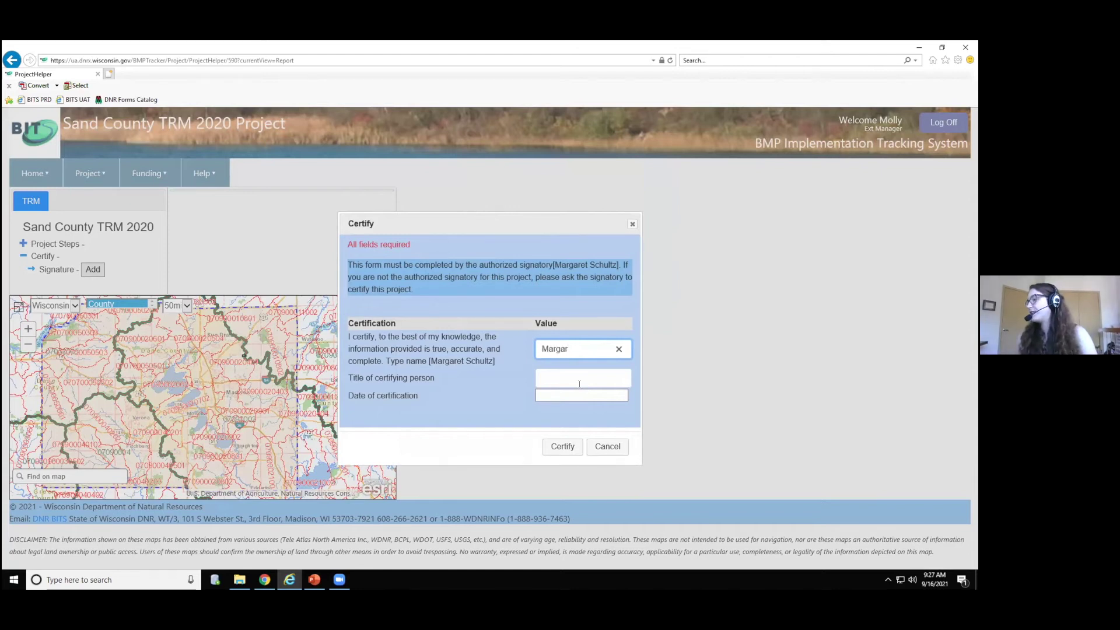
# - Enter the signatory's full name and the title County Conservationist
pyautogui.click(579, 384)
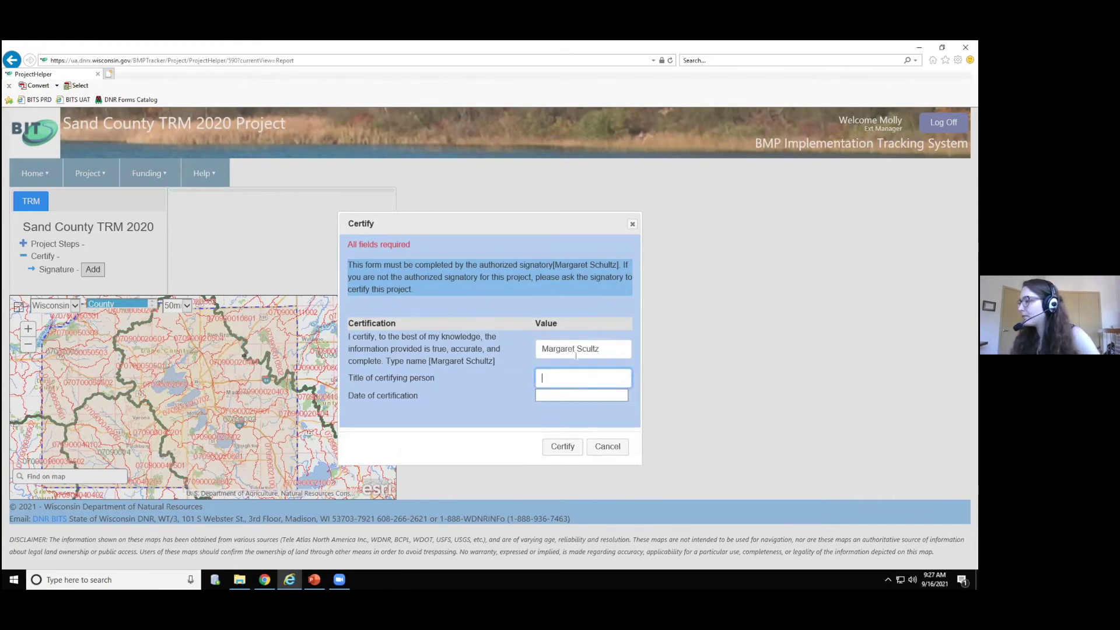
pyautogui.write('C')
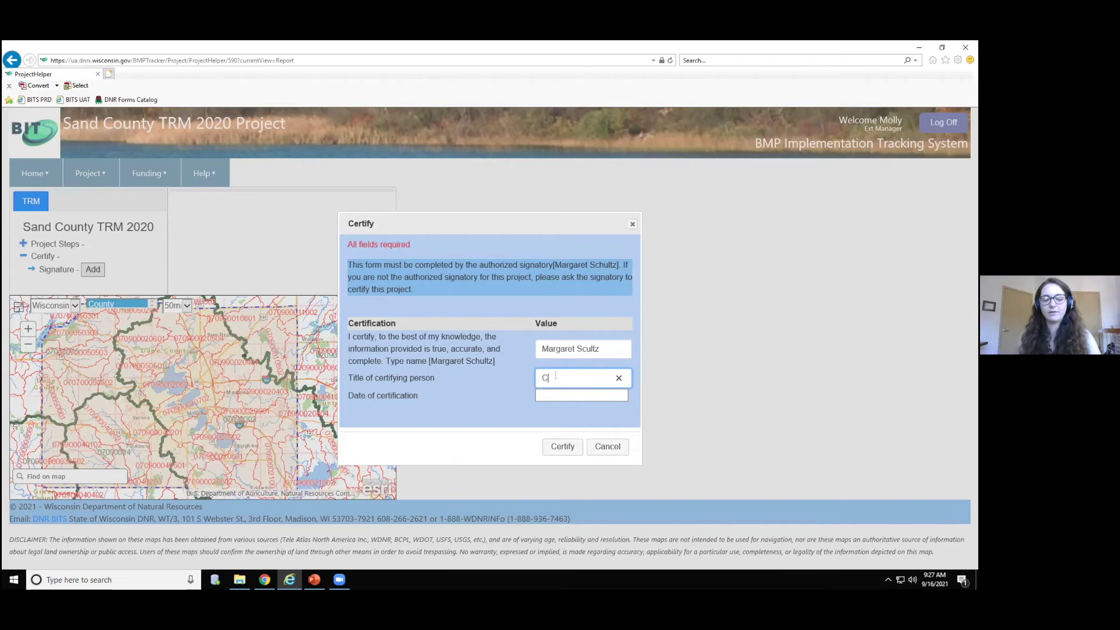
pyautogui.write('ounty Conservationsit')
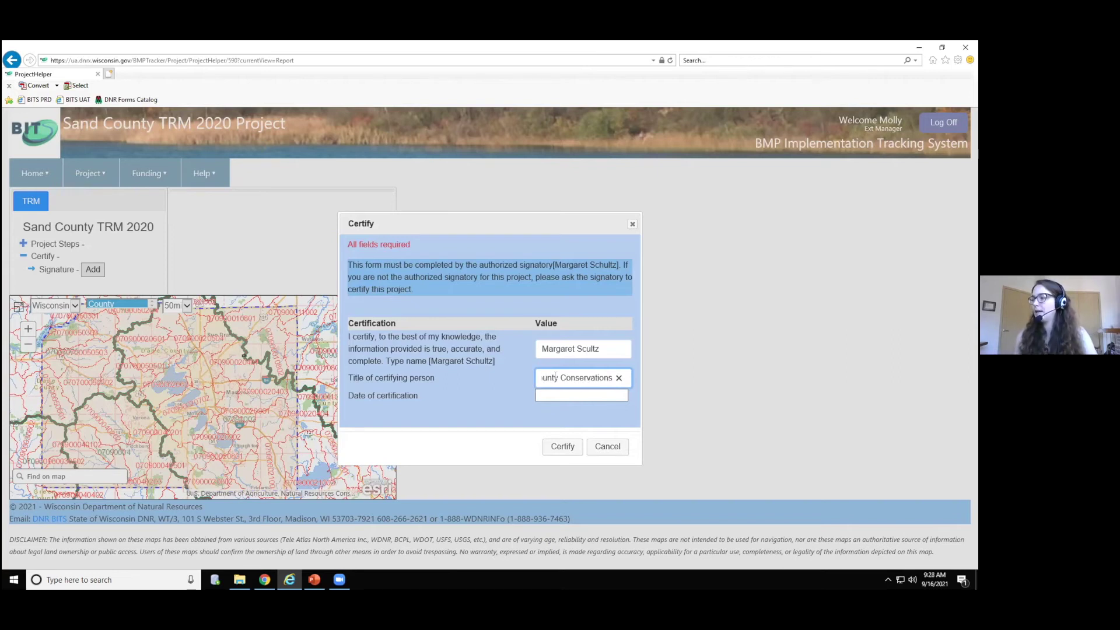
pyautogui.press('BackSpace')
pyautogui.press('BackSpace')
pyautogui.press('BackSpace')
pyautogui.write('ist')
# - Set the certification date to 09/16/2021, correct the name's spelling, and submit the certification
pyautogui.click(553, 392)
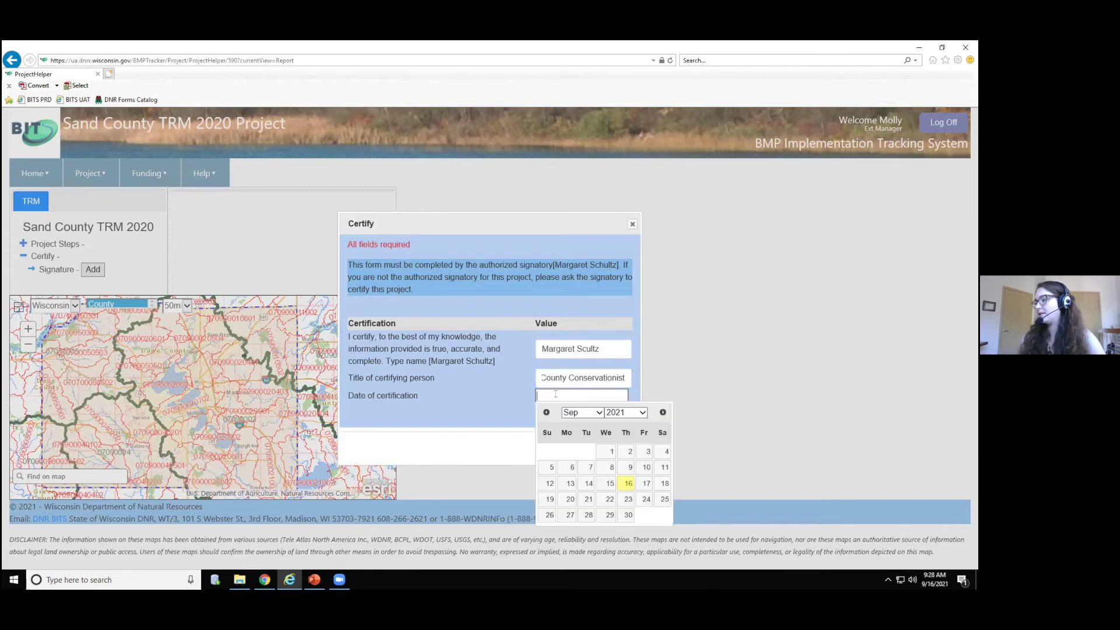
pyautogui.click(620, 485)
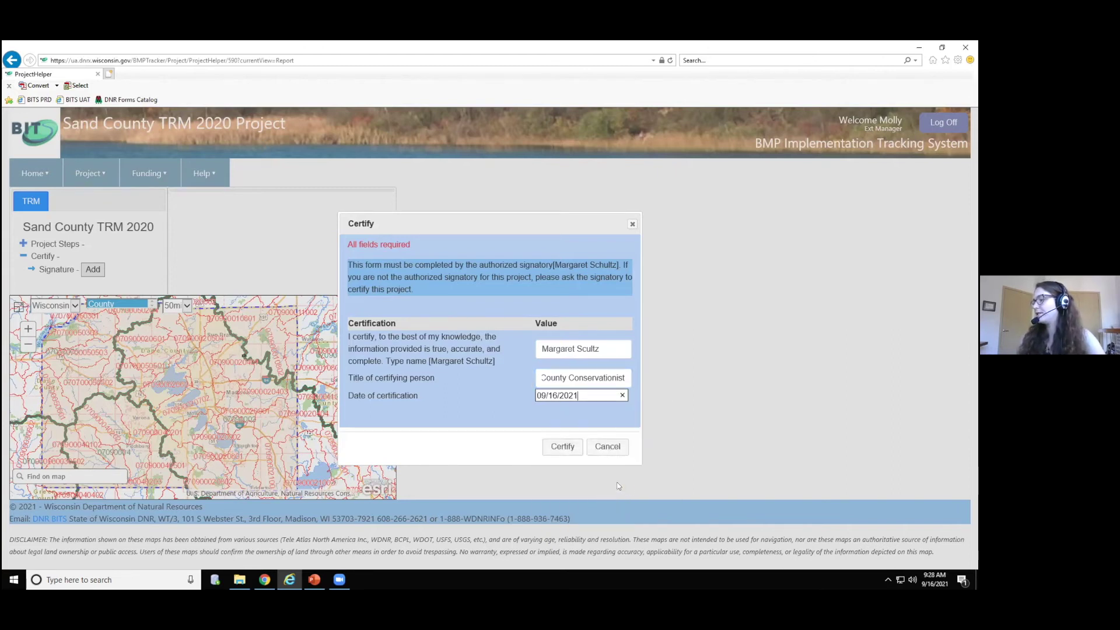
pyautogui.click(563, 449)
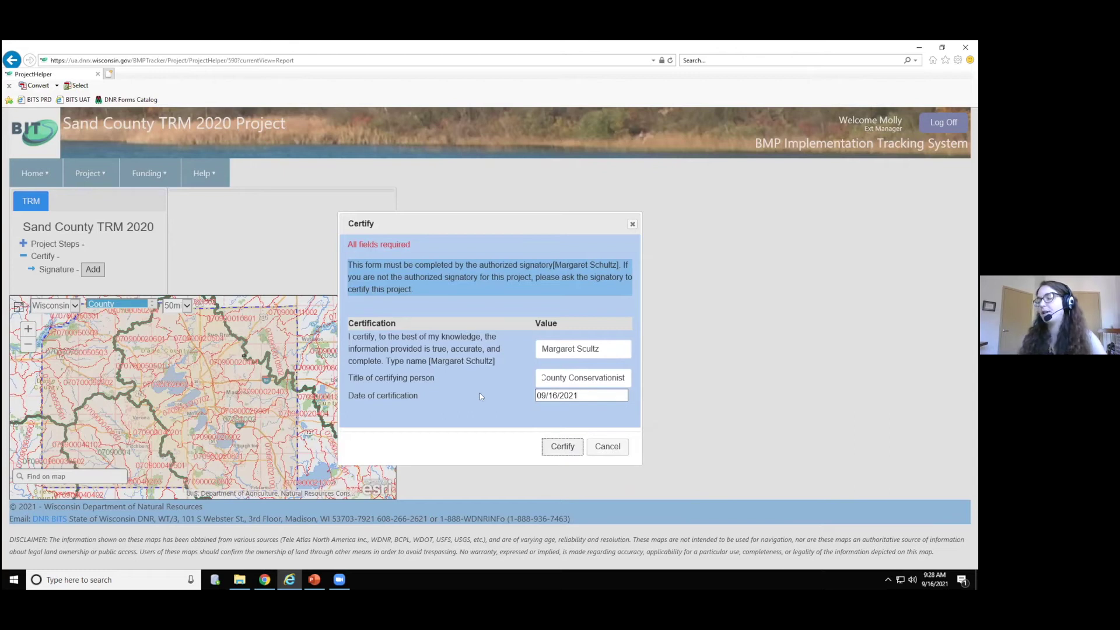
pyautogui.click(584, 371)
pyautogui.write('h')
pyautogui.click(562, 446)
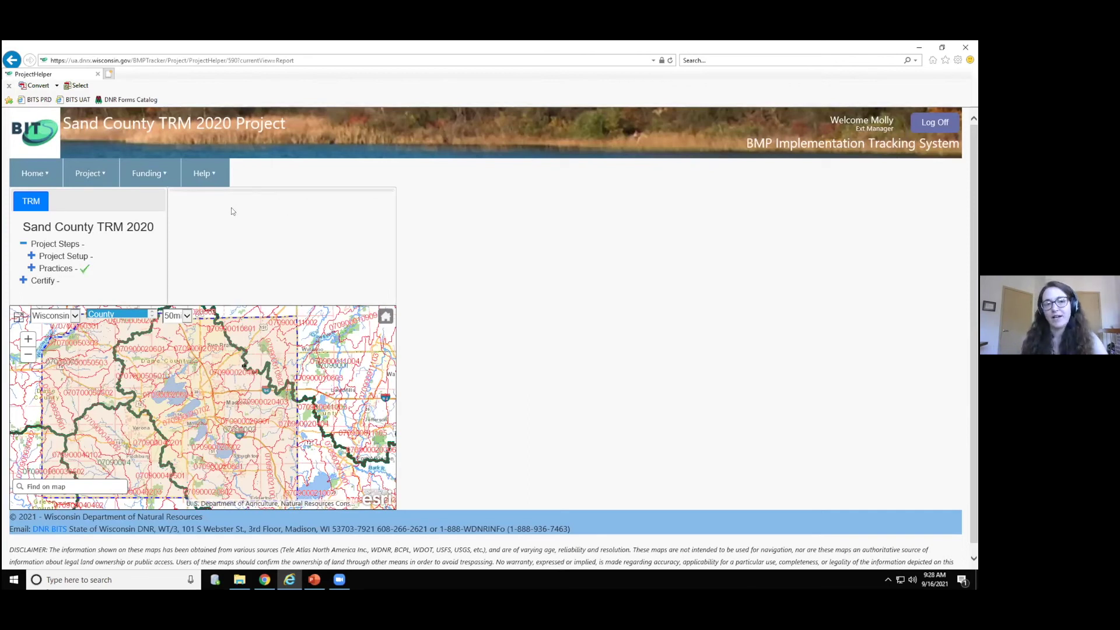
# - Reload the project page and expand Certify to reveal the certification details and Submit step
pyautogui.click(23, 281)
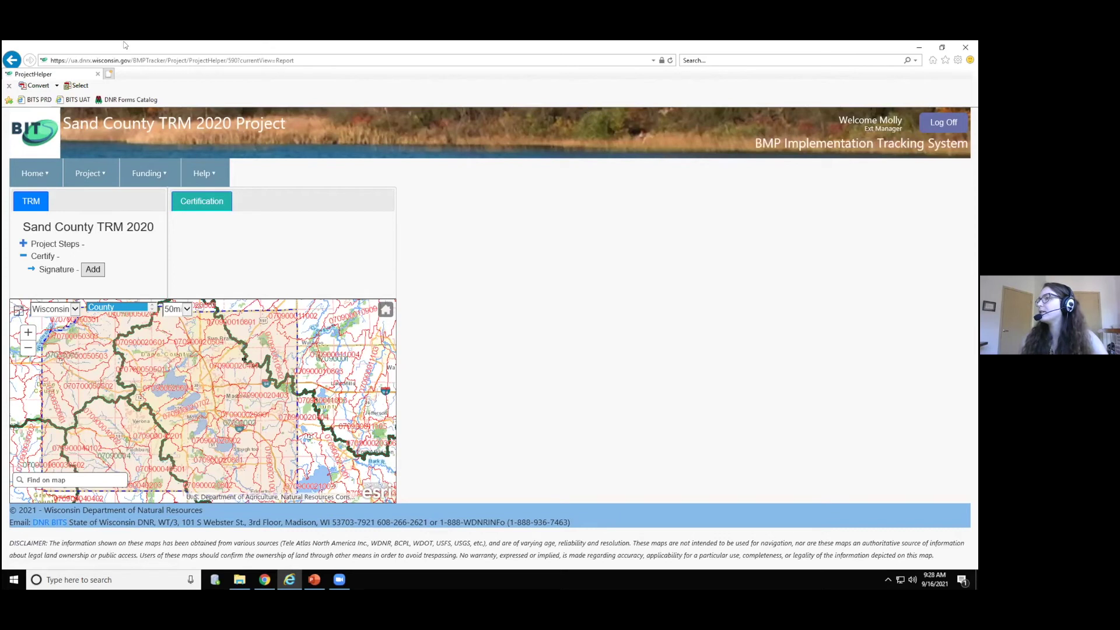
pyautogui.doubleClick(146, 47)
pyautogui.click(554, 121)
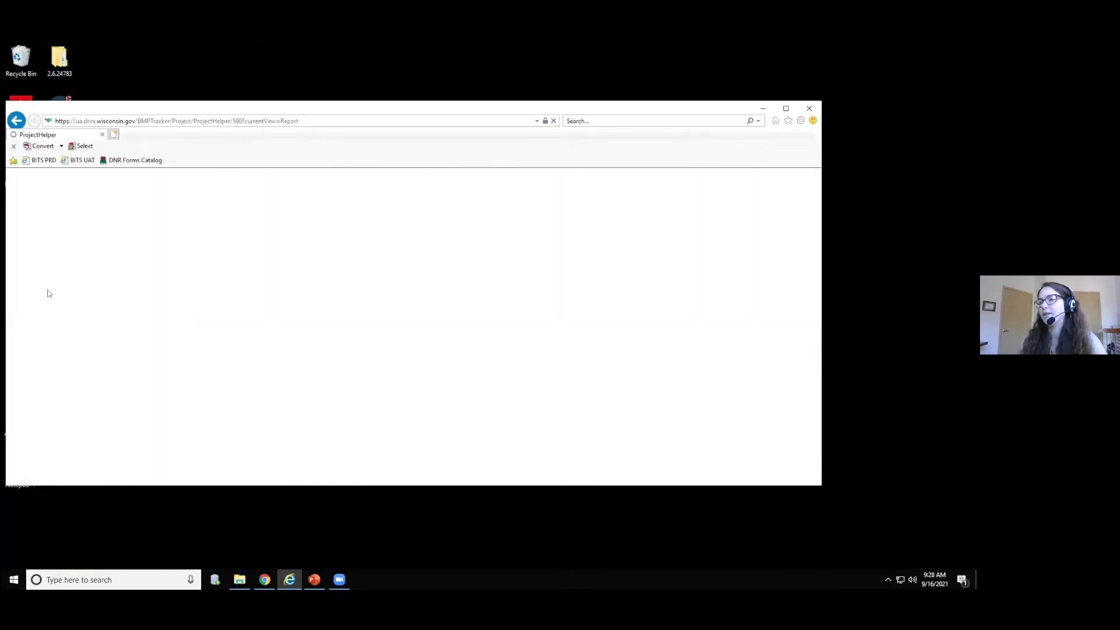
pyautogui.click(786, 109)
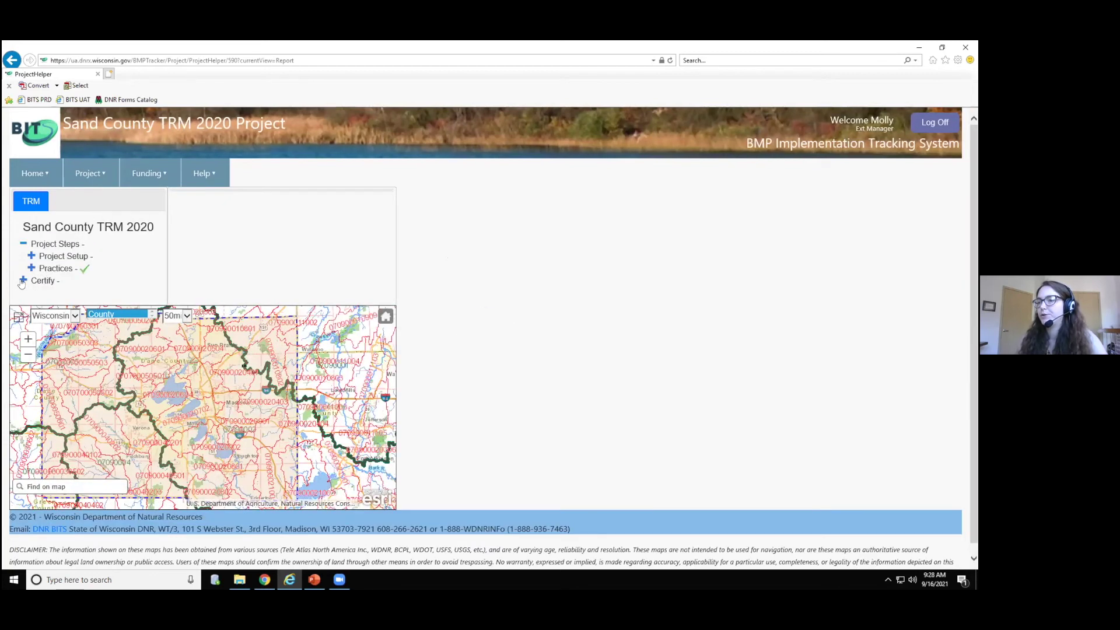
pyautogui.click(22, 281)
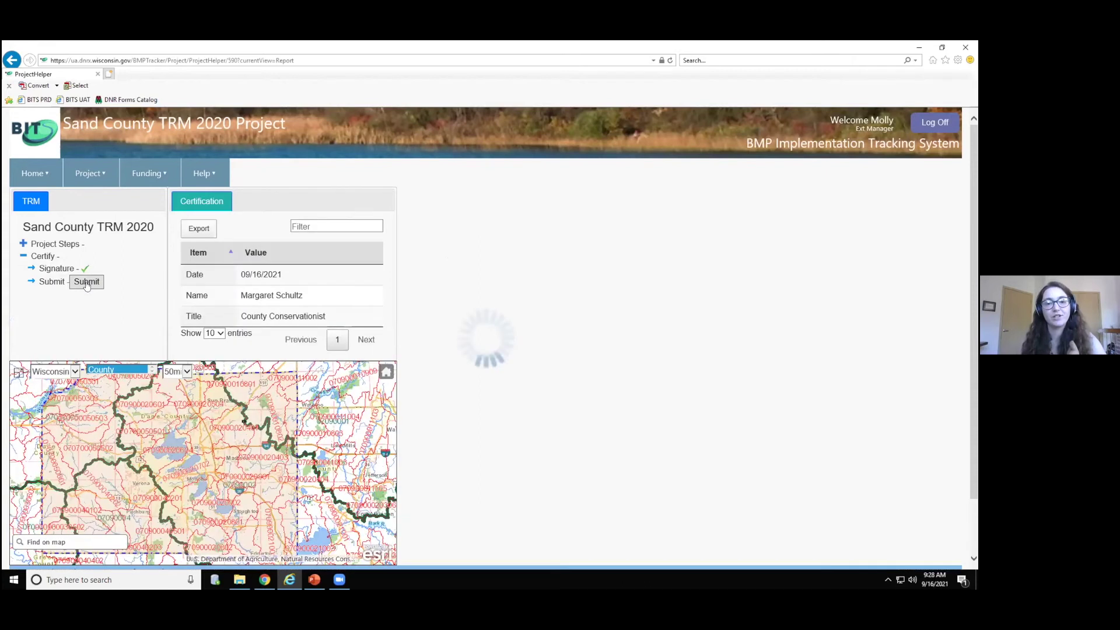
# - Submit the TRM final report, confirm it, and return to the presentation slideshow
pyautogui.click(87, 282)
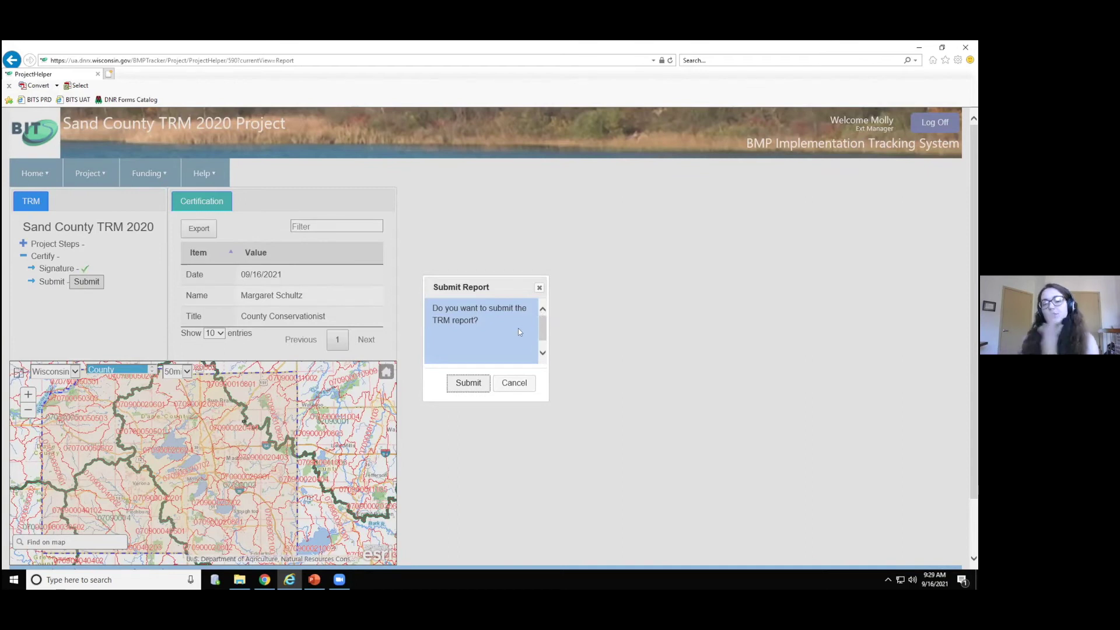
pyautogui.click(466, 385)
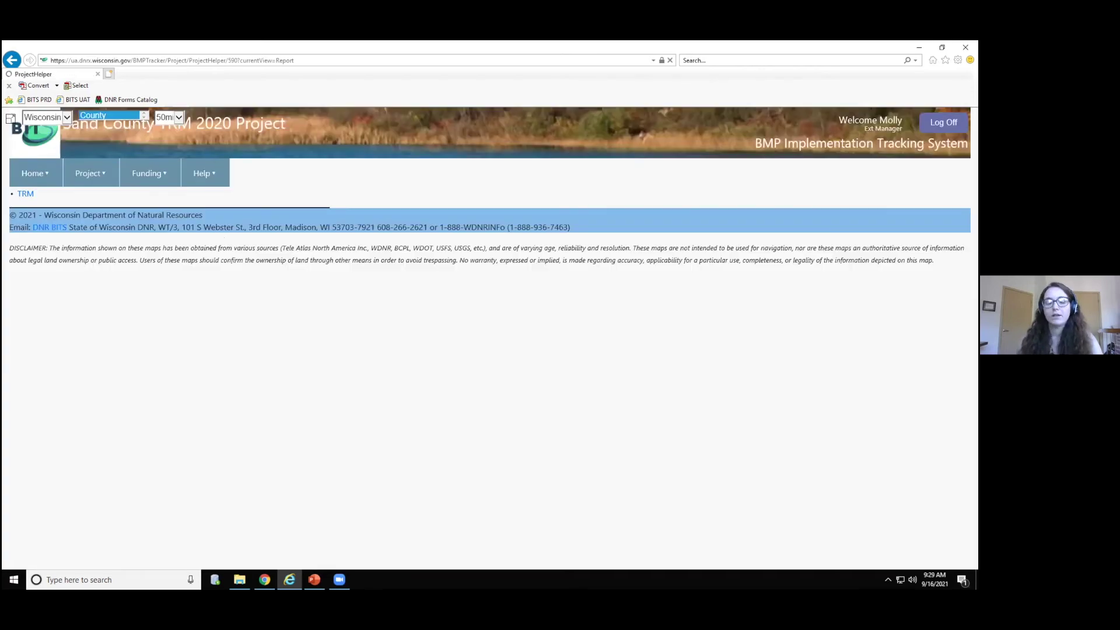
pyautogui.hotkey('alt', 'Tab')
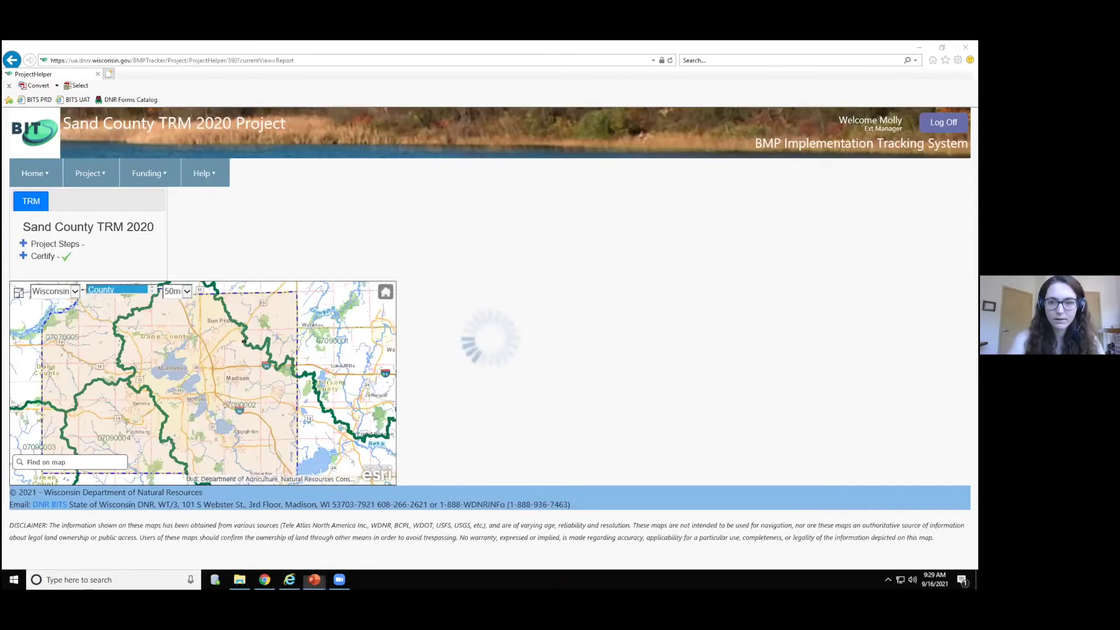
pyautogui.hotkey('alt', 'Tab')
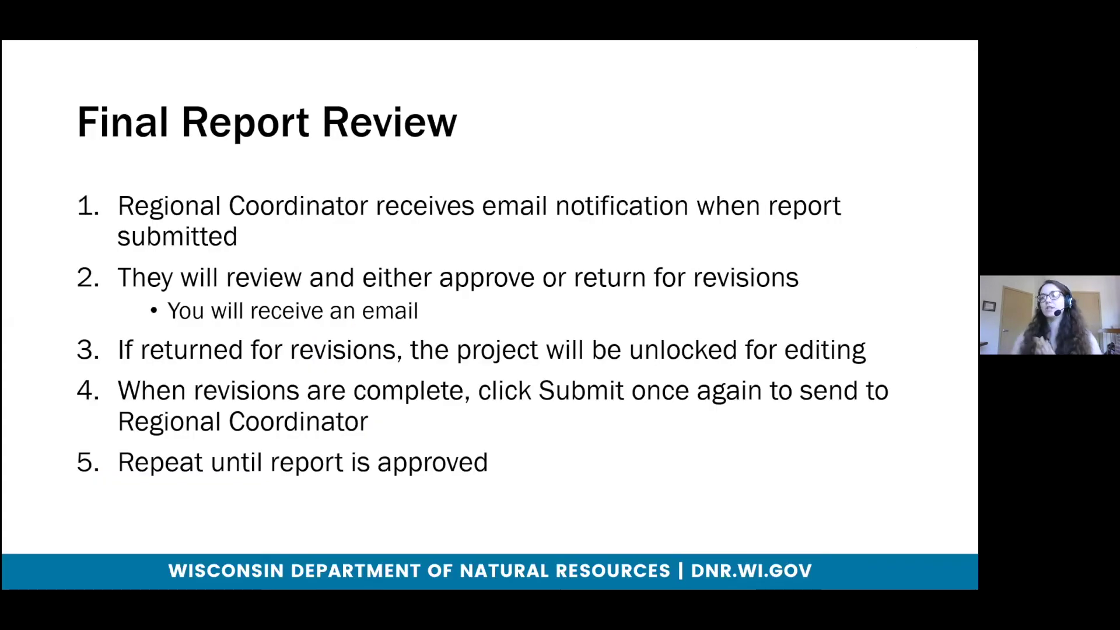